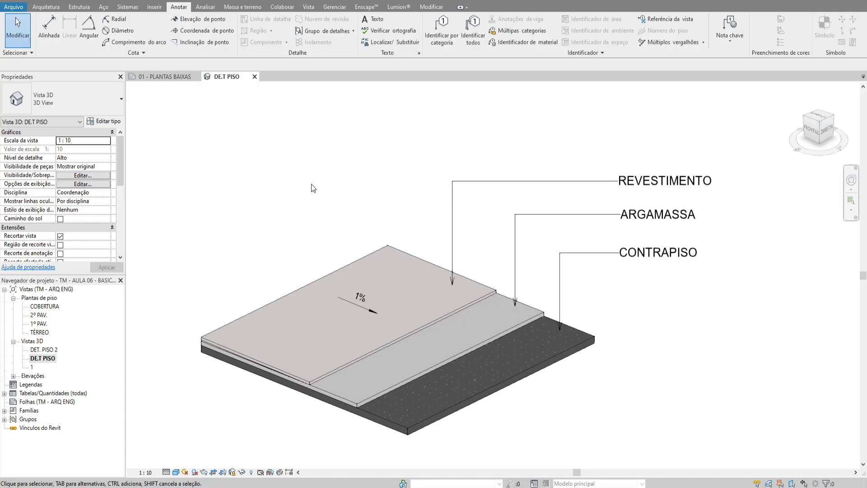
- Compare the 01 - PLANTAS BAIXAS sheet with the 3D floor detail DE.T PISO and examine the layers labelled there
{"action": "left_click", "coordinate": [165, 76]}
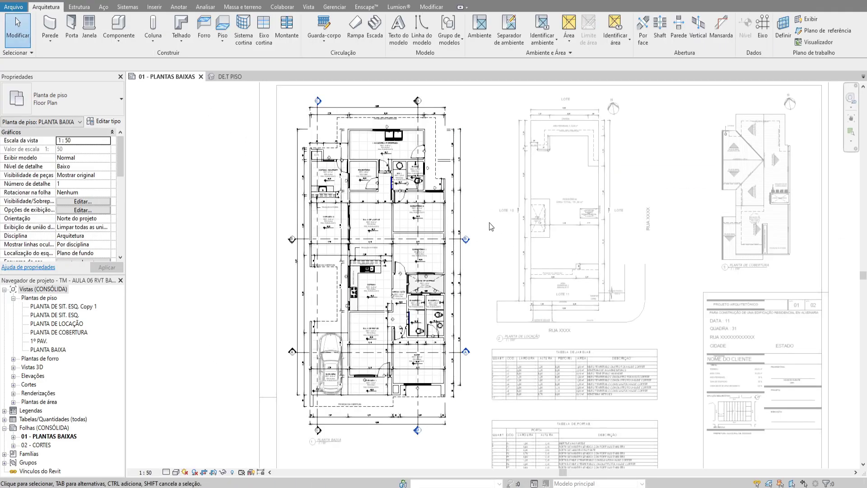
{"action": "left_click", "coordinate": [232, 77]}
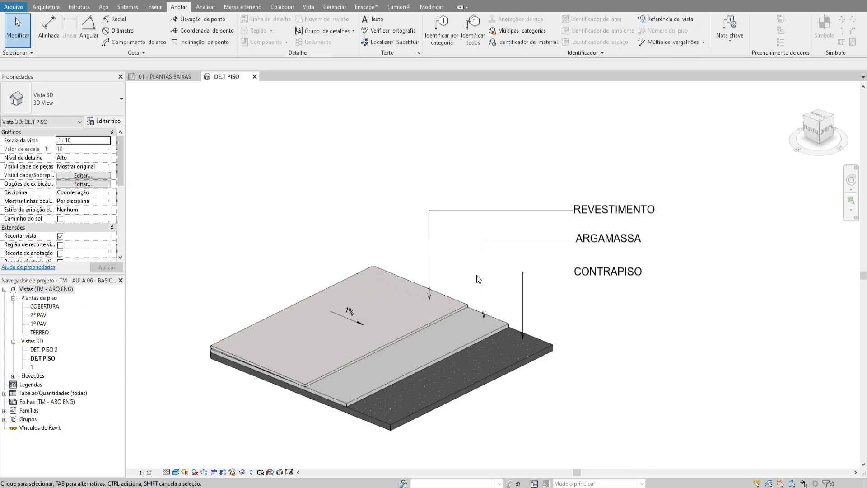
{"action": "scroll", "coordinate": [683, 326], "scroll_direction": "down", "scroll_amount": 1}
{"action": "mouse_move", "coordinate": [683, 326]}
{"action": "middle_mouse_down"}
{"action": "mouse_move", "coordinate": [648, 302]}
{"action": "mouse_move", "coordinate": [667, 317]}
{"action": "mouse_move", "coordinate": [682, 314]}
{"action": "middle_mouse_up"}
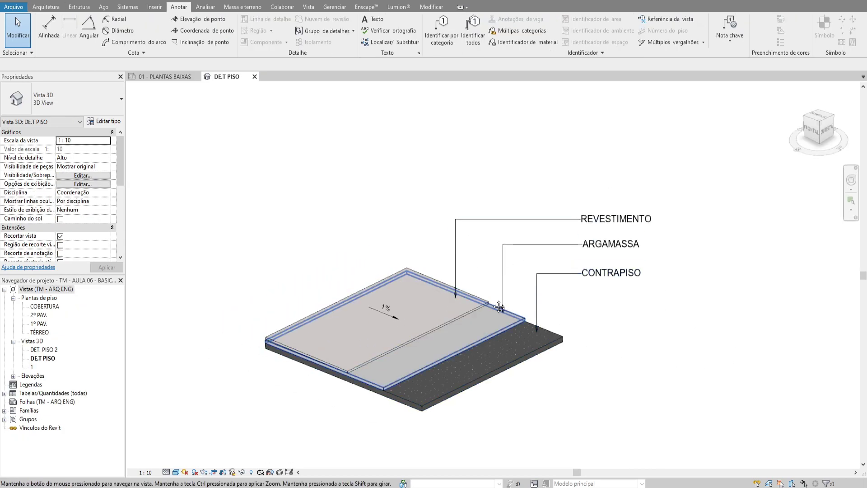
{"action": "middle_click_drag", "start_coordinate": [538, 357], "coordinate": [518, 373]}
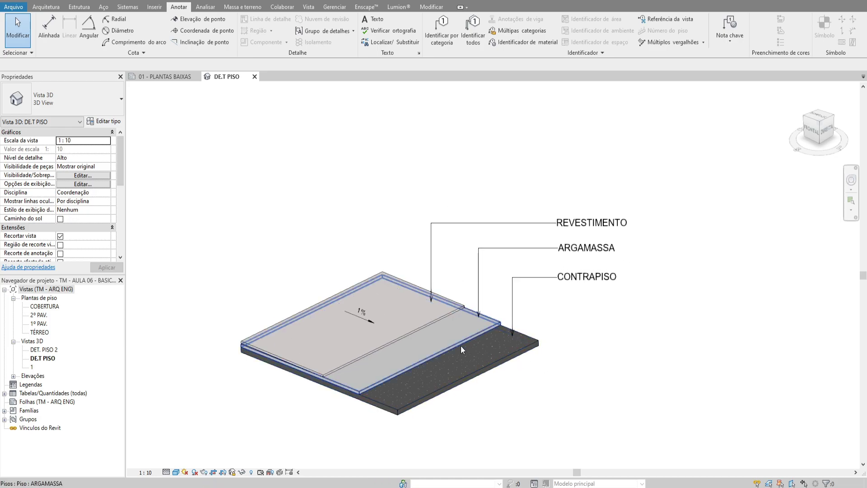
{"action": "scroll", "coordinate": [461, 345], "scroll_direction": "up", "scroll_amount": 1}
{"action": "middle_click_drag", "start_coordinate": [593, 346], "coordinate": [611, 361]}
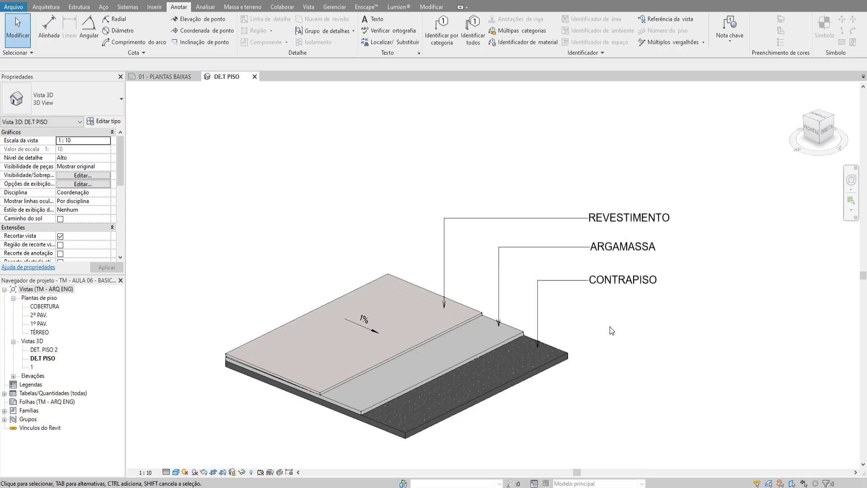
{"action": "scroll", "coordinate": [282, 183], "scroll_direction": "down", "scroll_amount": 2}
{"action": "middle_click_drag", "start_coordinate": [384, 207], "coordinate": [414, 321]}
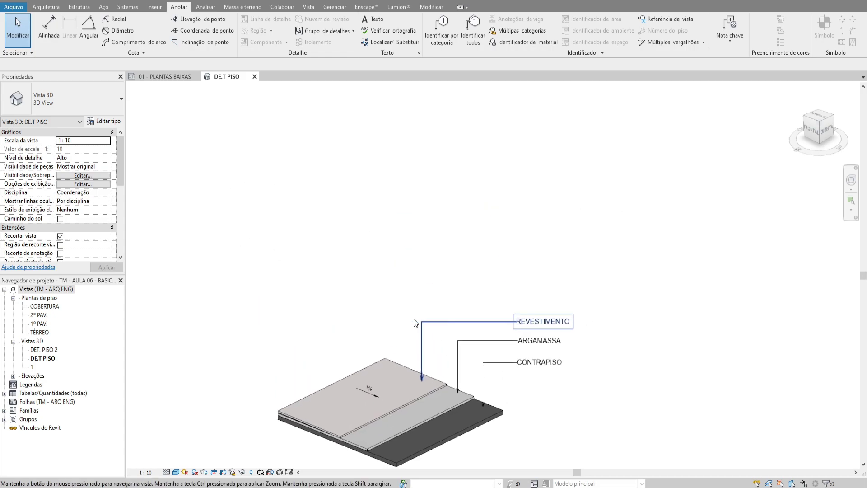
- Open the 3D view DET. PISO 2 and examine its labelled floor layers from REVESTIMENTO to CONTRAPISO
{"action": "double_click", "coordinate": [47, 349]}
{"action": "scroll", "coordinate": [600, 361], "scroll_direction": "up", "scroll_amount": 2}
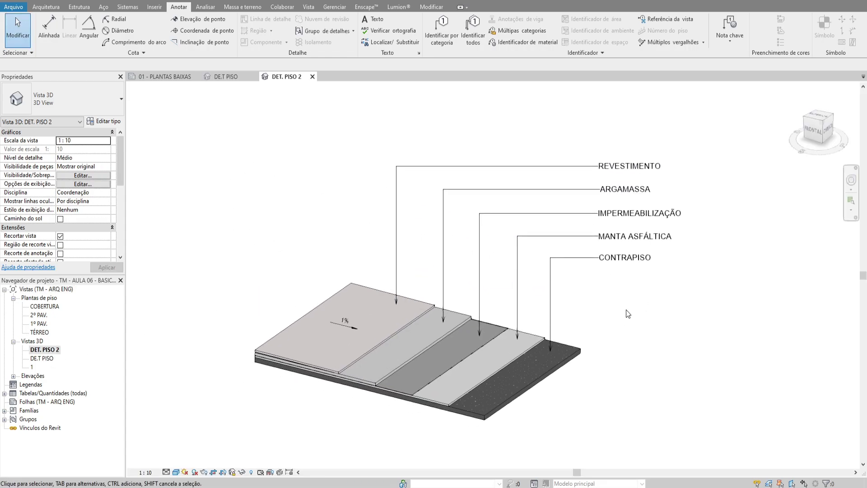
{"action": "middle_click_drag", "start_coordinate": [652, 310], "coordinate": [648, 307]}
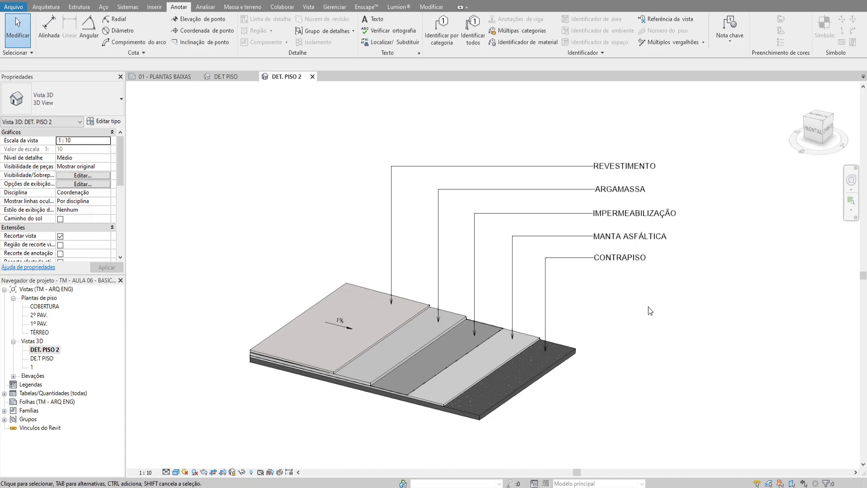
{"action": "middle_click_drag", "start_coordinate": [643, 270], "coordinate": [652, 294]}
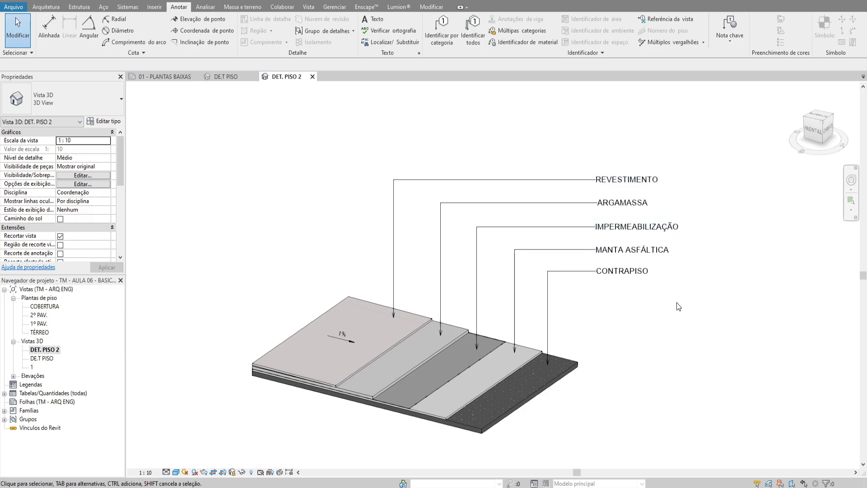
{"action": "middle_click_drag", "start_coordinate": [667, 330], "coordinate": [657, 328]}
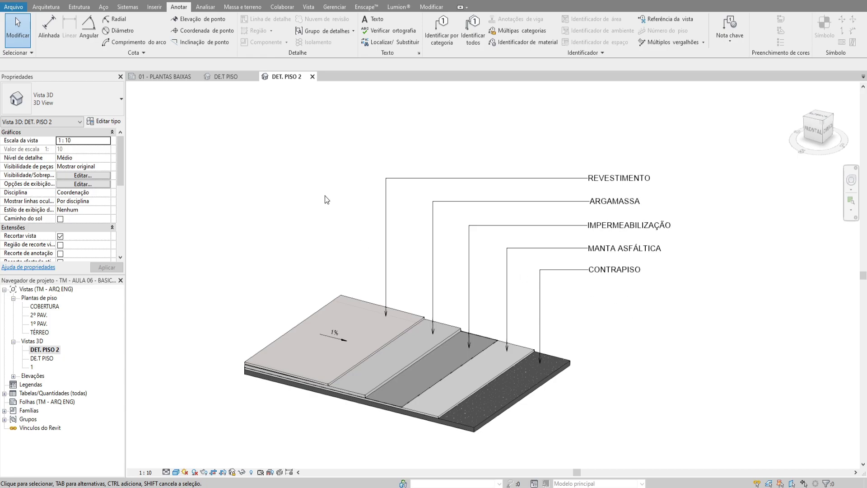
{"action": "middle_click_drag", "start_coordinate": [324, 196], "coordinate": [321, 201]}
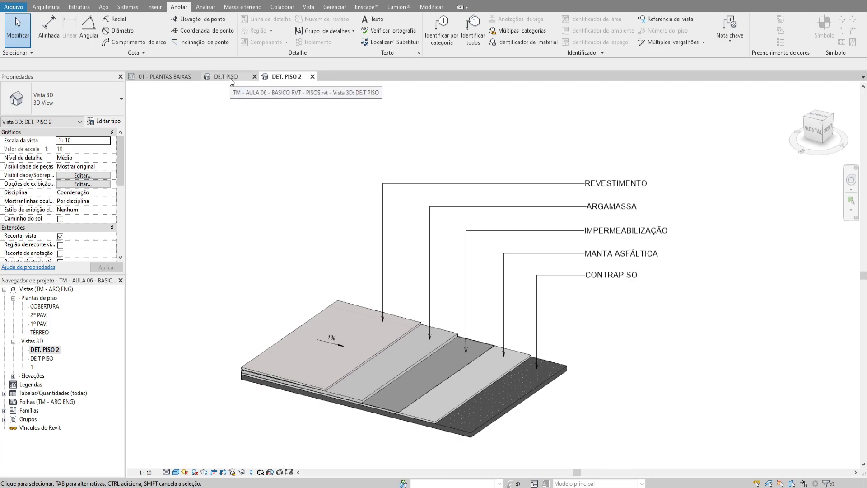
- Open the TÉRREO floor plan and look over the two floor details shown in plan
{"action": "double_click", "coordinate": [41, 333]}
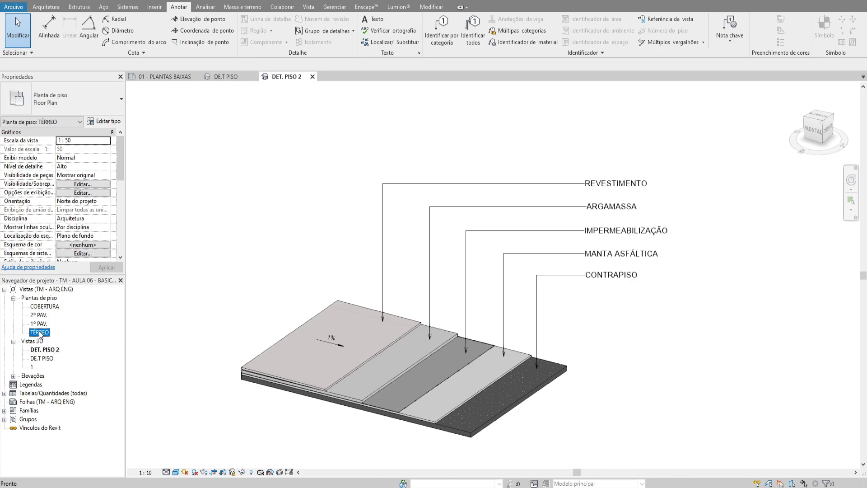
{"action": "middle_click_drag", "start_coordinate": [382, 240], "coordinate": [368, 290]}
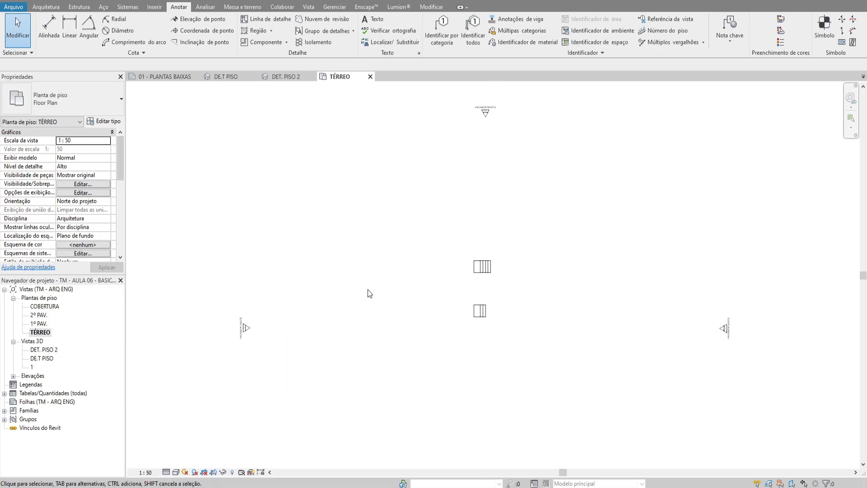
{"action": "key", "text": "x"}
{"action": "key", "text": "x"}
{"action": "scroll", "coordinate": [461, 283], "scroll_direction": "up", "scroll_amount": 3}
- Open the house project's PLANTA BAIXA floor plan and paste the copied element in the open side area beside the COZINHA
{"action": "left_click", "coordinate": [159, 75]}
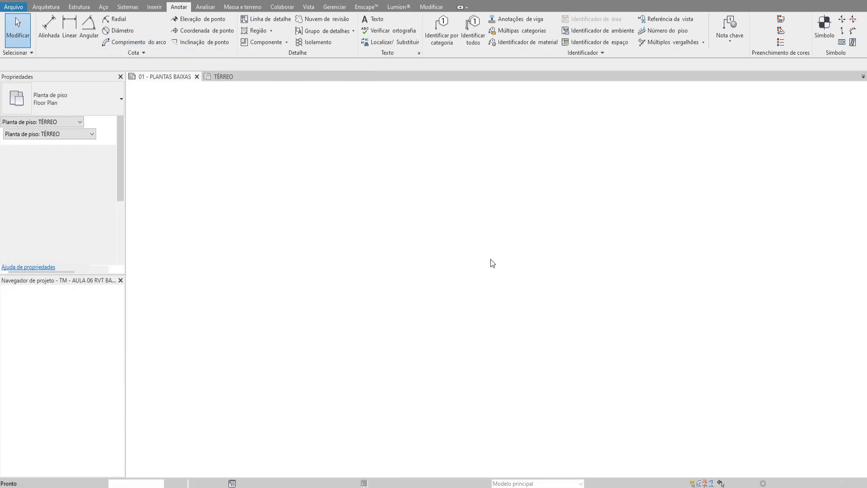
{"action": "middle_click_drag", "start_coordinate": [470, 256], "coordinate": [481, 240]}
{"action": "double_click", "coordinate": [49, 350]}
{"action": "key", "text": "ctrl+v"}
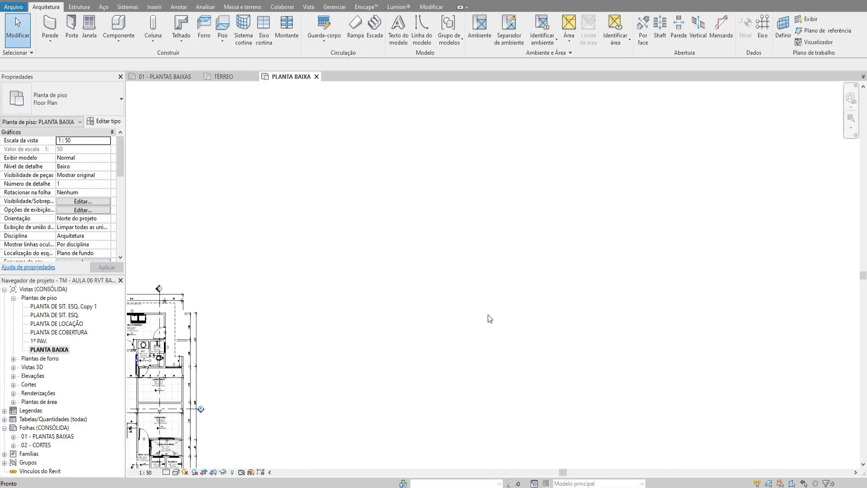
{"action": "left_click", "coordinate": [455, 286]}
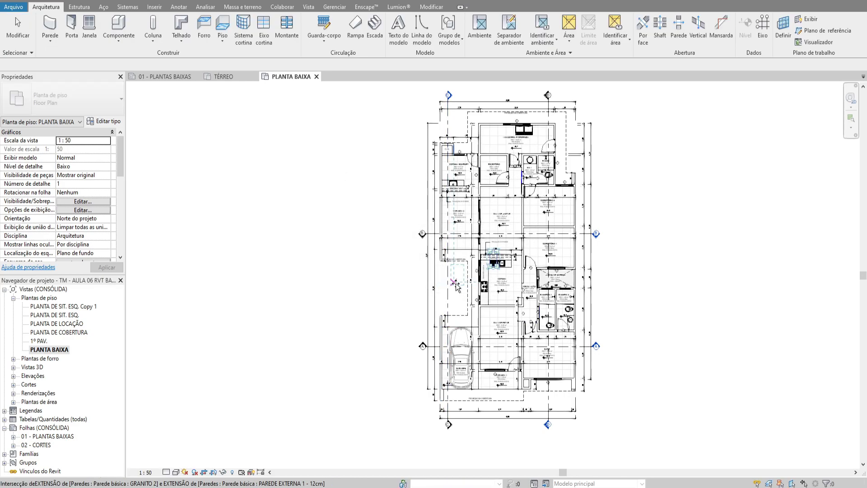
{"action": "scroll", "coordinate": [456, 298], "scroll_direction": "up", "scroll_amount": 3}
{"action": "left_click", "coordinate": [456, 300]}
{"action": "left_click", "coordinate": [265, 163]}
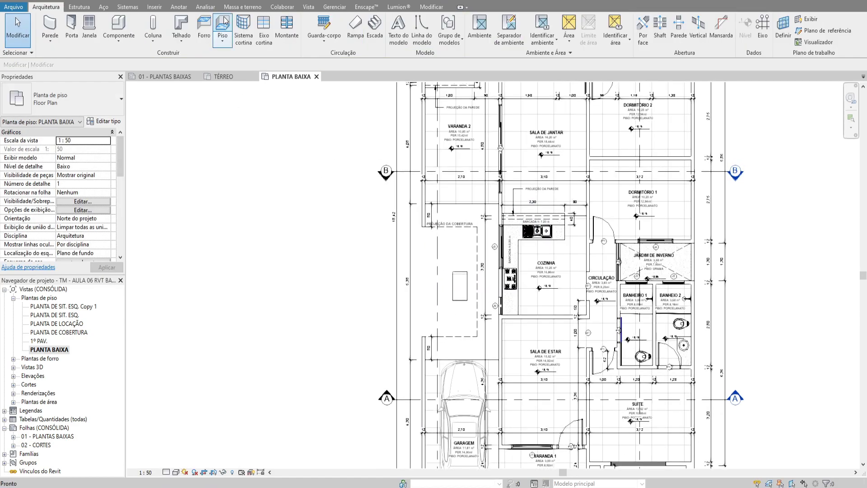
- Return to the TÉRREO floor plan of the floor project and bring up the architectural building tools
{"action": "left_click", "coordinate": [221, 77]}
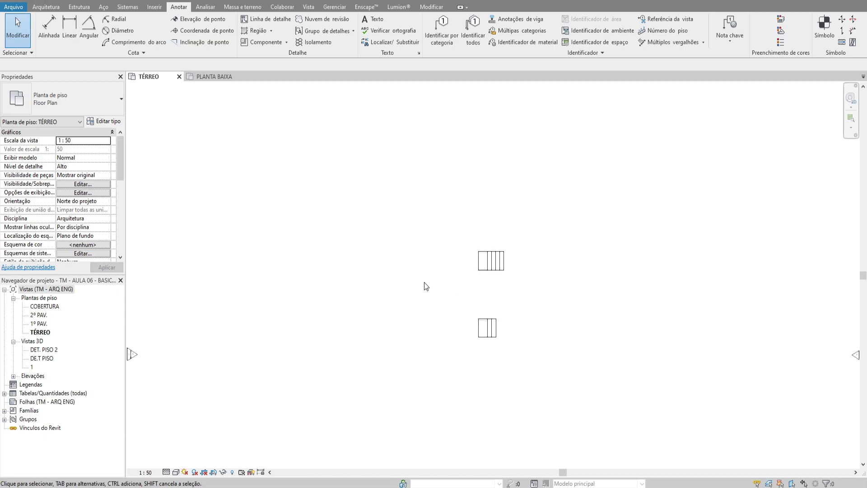
{"action": "middle_click_drag", "start_coordinate": [424, 283], "coordinate": [395, 283]}
{"action": "left_click", "coordinate": [46, 7]}
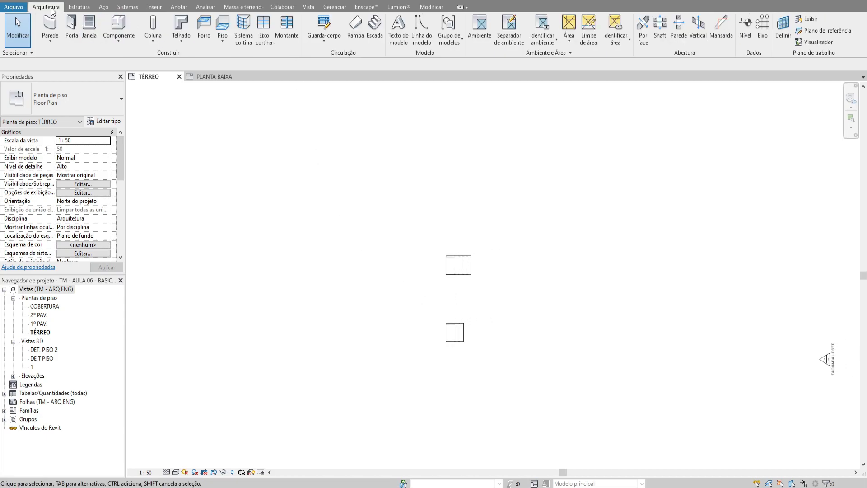
{"action": "left_click", "coordinate": [245, 27]}
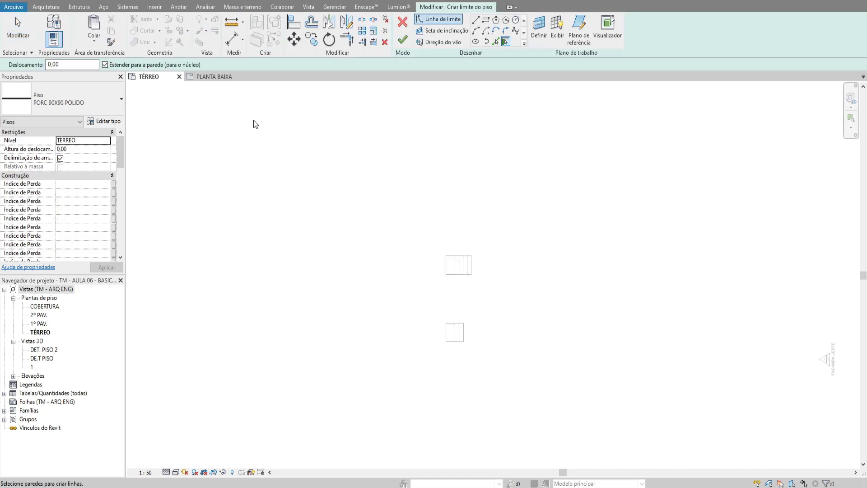
{"action": "key", "text": "Escape"}
{"action": "middle_click_drag", "start_coordinate": [423, 185], "coordinate": [446, 199]}
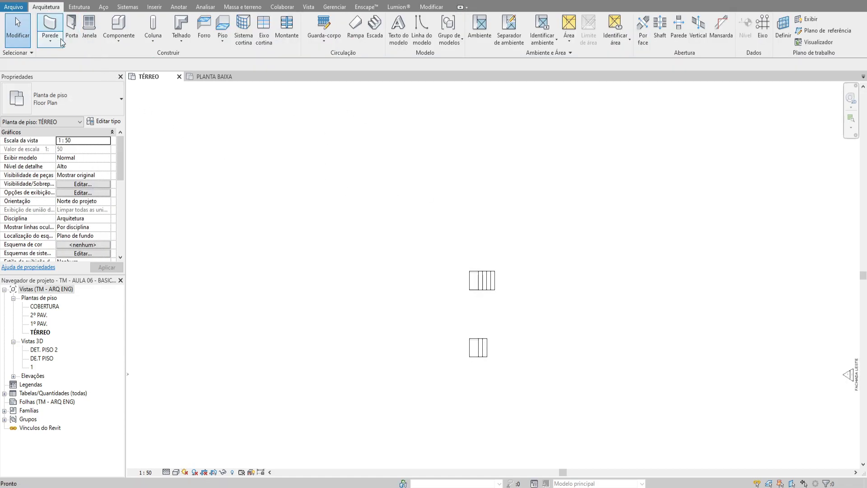
- Create a roughly square architectural floor of type PORC 90X90 POLIDO on TÉRREO, beside the two existing floor details
{"action": "left_click", "coordinate": [224, 28]}
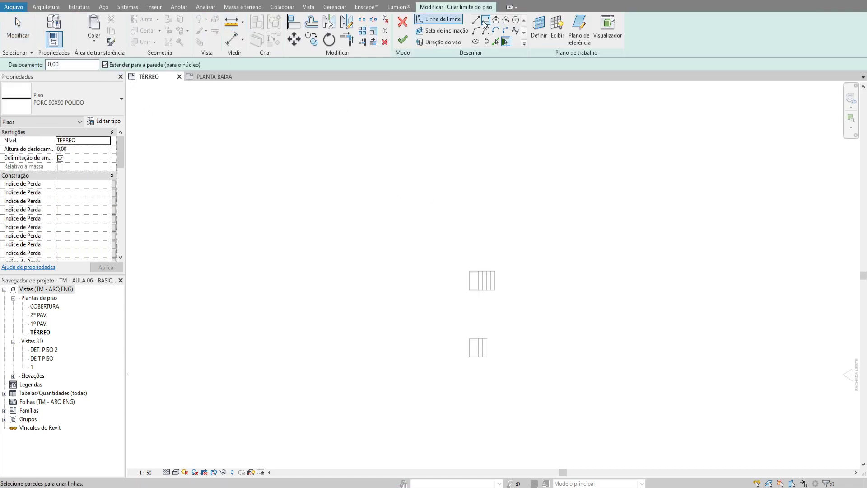
{"action": "left_click", "coordinate": [373, 244]}
{"action": "left_click", "coordinate": [426, 299]}
{"action": "left_click", "coordinate": [402, 40]}
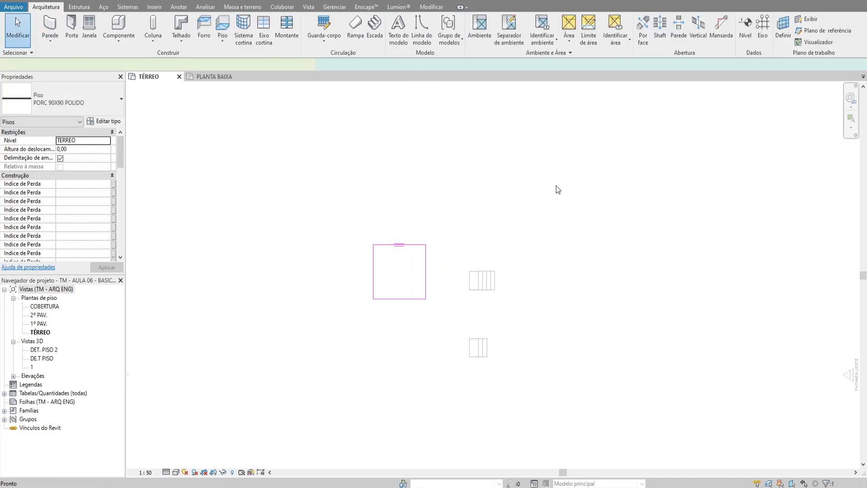
{"action": "middle_click_drag", "start_coordinate": [479, 201], "coordinate": [488, 223]}
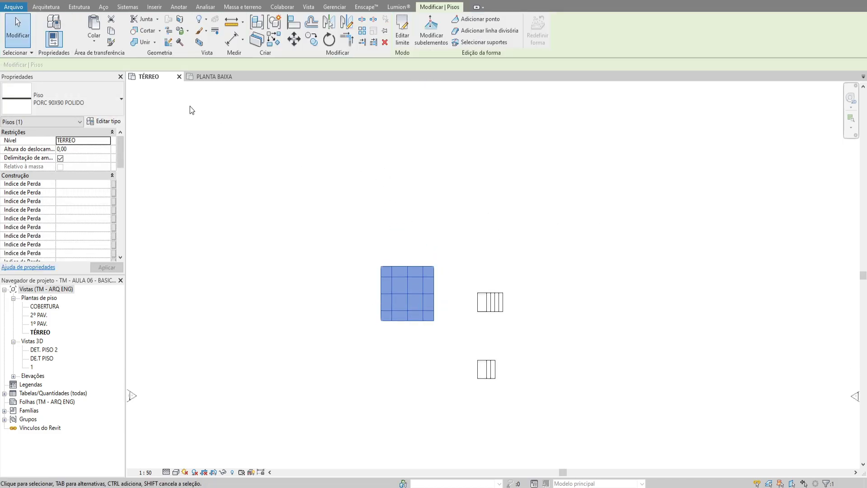
{"action": "key", "text": "Escape"}
- Change the new square floor's type to PORC 90X90 POLIDO COMPOSTO
{"action": "left_click", "coordinate": [228, 27]}
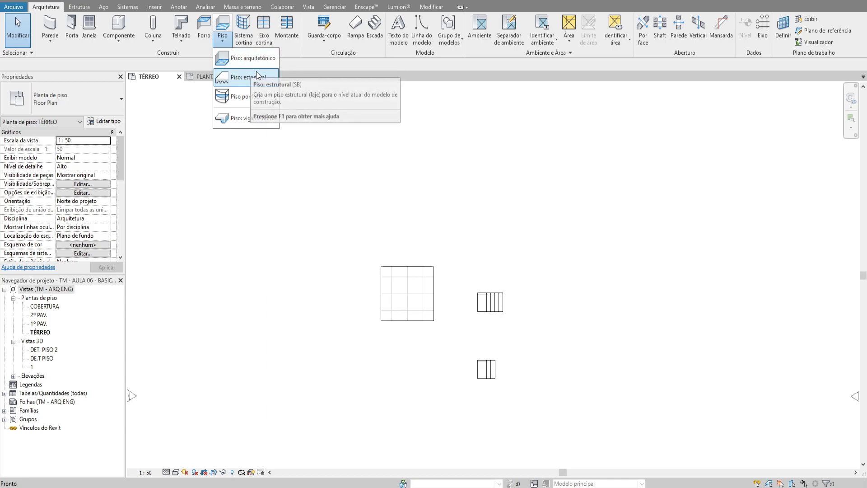
{"action": "left_click", "coordinate": [427, 300]}
{"action": "left_click", "coordinate": [427, 299]}
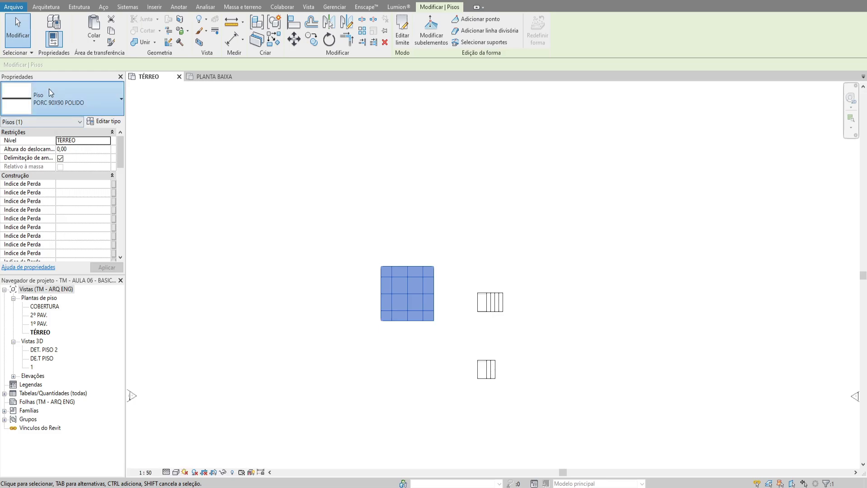
{"action": "left_click", "coordinate": [49, 89]}
{"action": "left_click", "coordinate": [74, 241]}
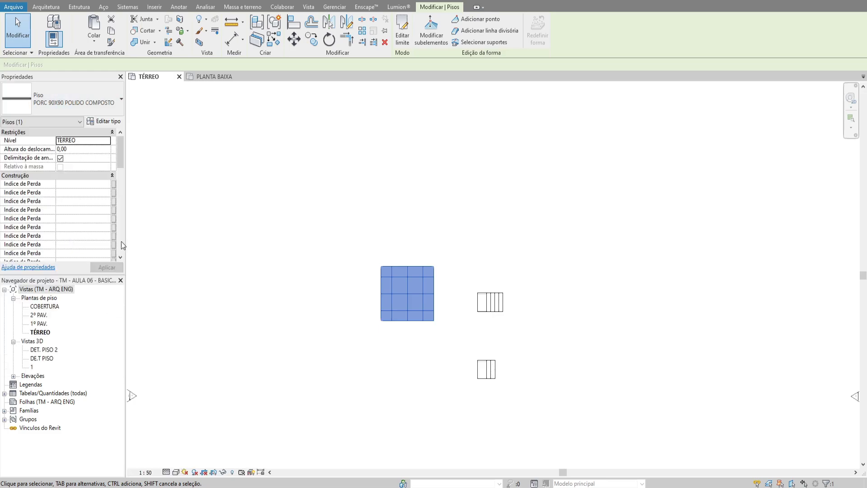
{"action": "key", "text": "Escape"}
- Examine the type properties and structural layers of the PORC 90X90 POLIDO COMPOSTO floor, closing them without changes
{"action": "left_click", "coordinate": [410, 293]}
{"action": "left_click", "coordinate": [104, 122]}
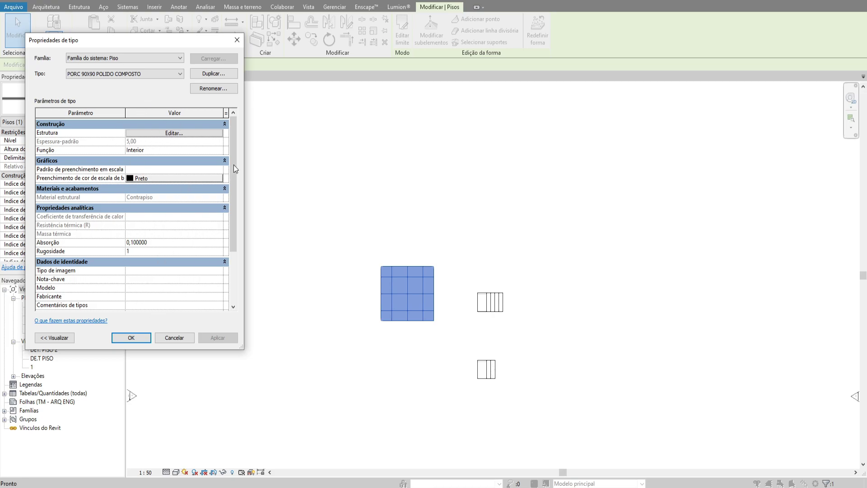
{"action": "scroll", "coordinate": [234, 164], "scroll_direction": "down", "scroll_amount": 3}
{"action": "scroll", "coordinate": [232, 170], "scroll_direction": "up", "scroll_amount": 4}
{"action": "left_click", "coordinate": [160, 133]}
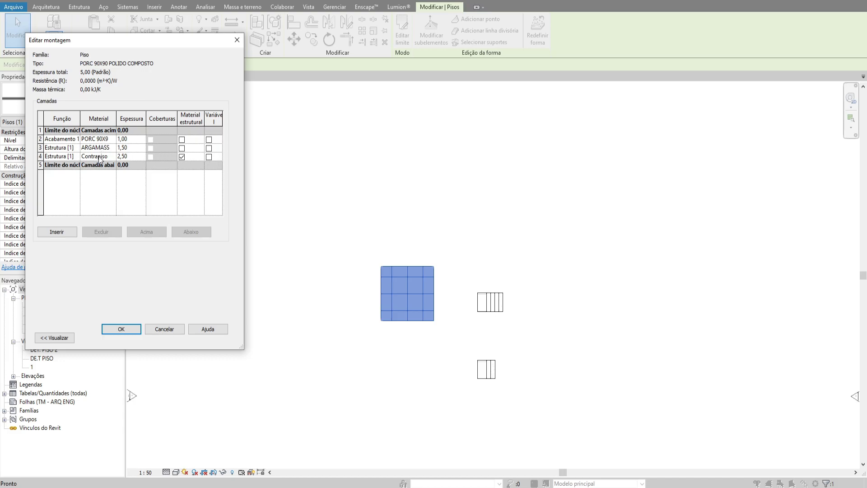
{"action": "key", "text": "Escape"}
{"action": "key", "text": "Escape"}
{"action": "key", "text": "Escape"}
- Open the 3D view DE.T PISO and select its separate floors to inspect them as independent layers
{"action": "double_click", "coordinate": [48, 359]}
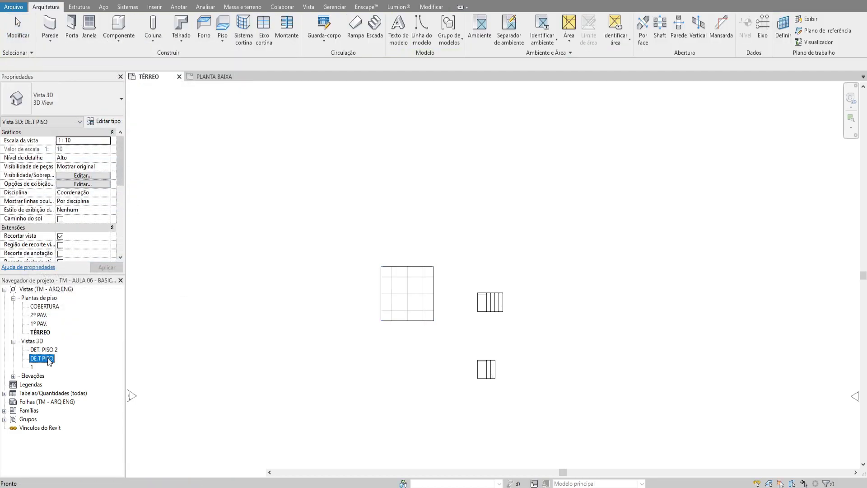
{"action": "left_click", "coordinate": [456, 362]}
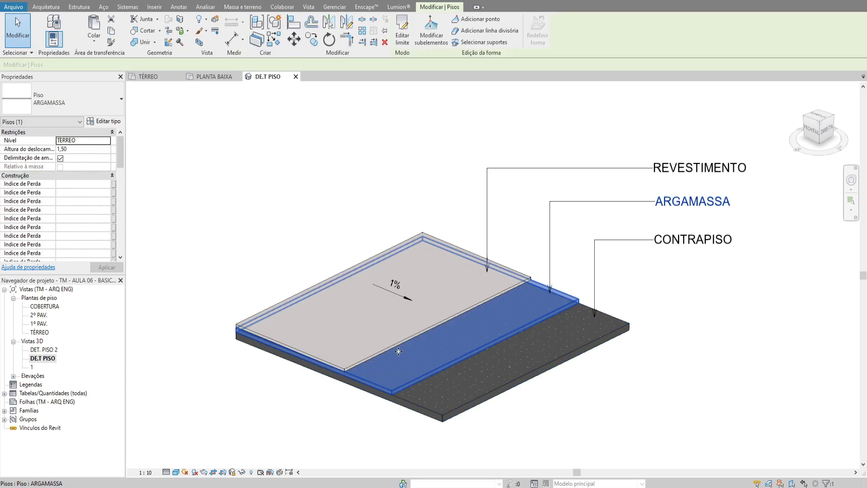
{"action": "left_click", "coordinate": [484, 382], "text": "ctrl"}
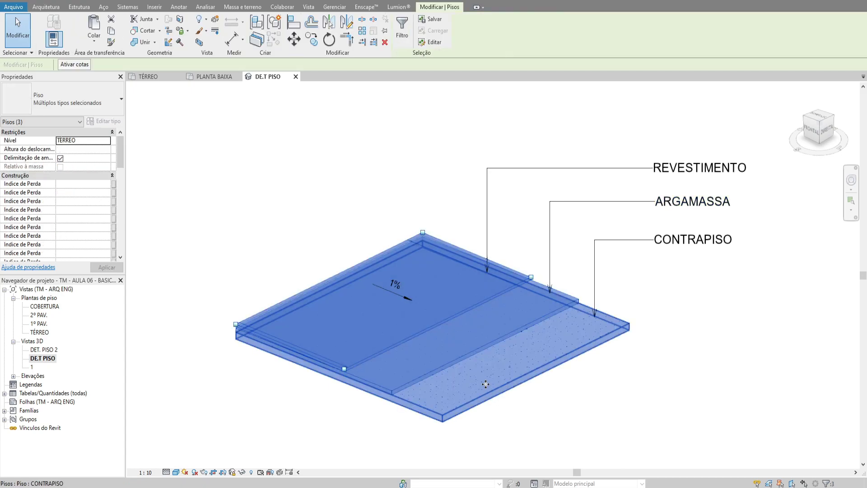
{"action": "left_click", "coordinate": [267, 184]}
- Select the REVESTIMENTO layer in the 3D detail and browse the available floor types, leaving its type as is
{"action": "left_click", "coordinate": [290, 289]}
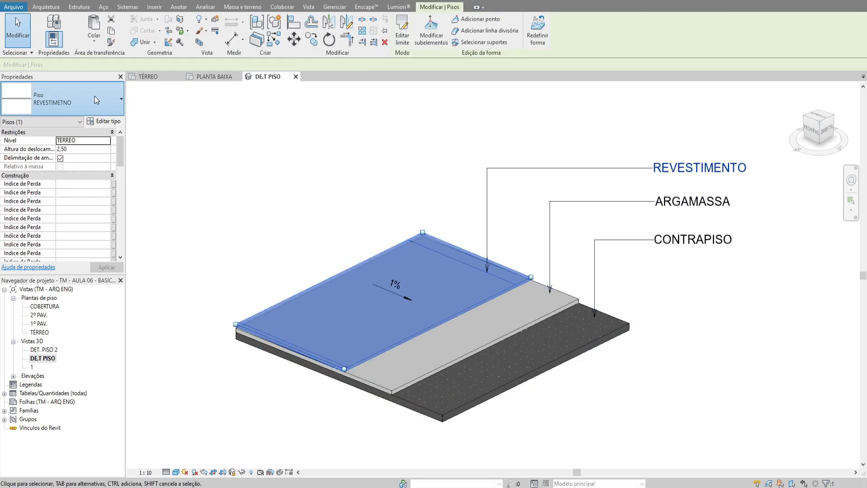
{"action": "left_click", "coordinate": [94, 97]}
{"action": "scroll", "coordinate": [34, 261], "scroll_direction": "up", "scroll_amount": 1}
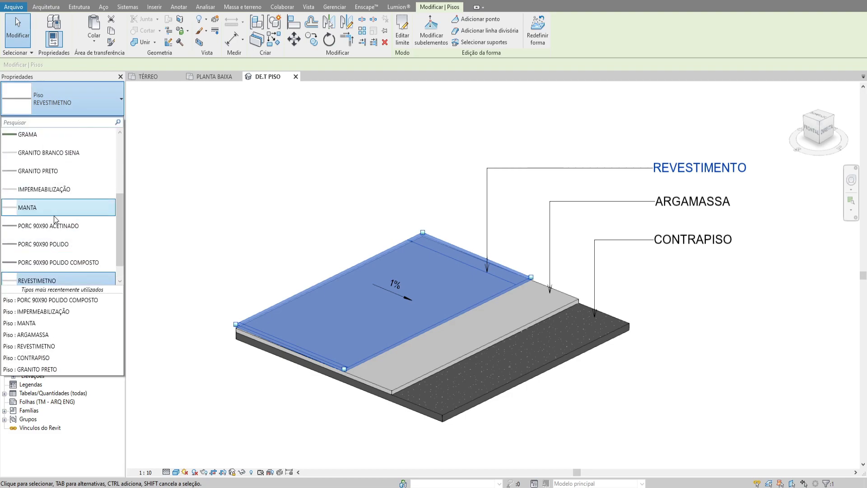
{"action": "scroll", "coordinate": [36, 178], "scroll_direction": "up", "scroll_amount": 6}
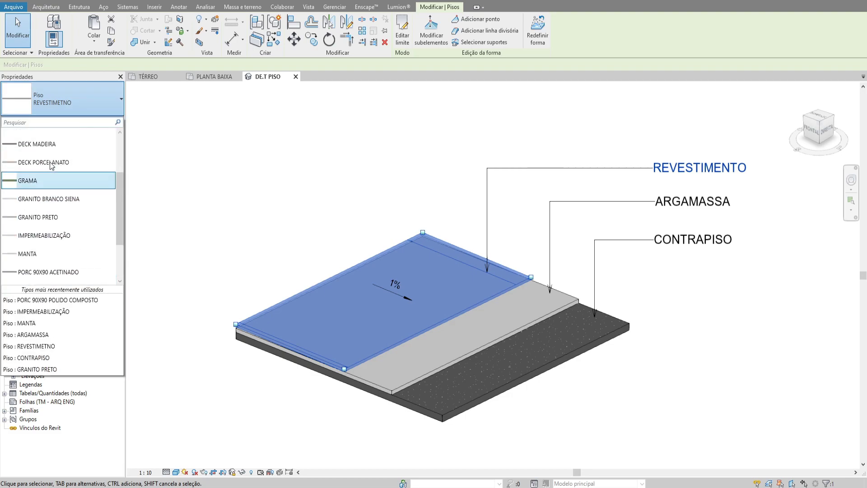
{"action": "left_click", "coordinate": [408, 207]}
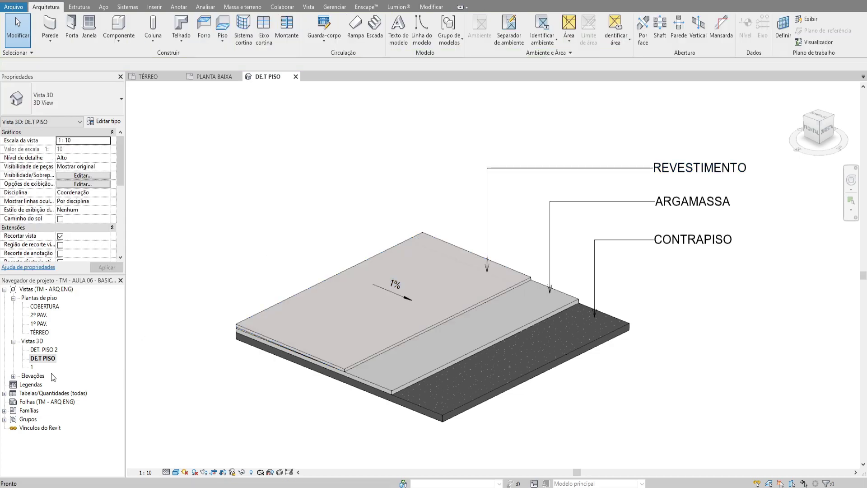
- Open the TÉRREO plan and examine the square floor's type and assembly layers, closing the dialogs without changes
{"action": "double_click", "coordinate": [41, 332]}
{"action": "left_click", "coordinate": [434, 283]}
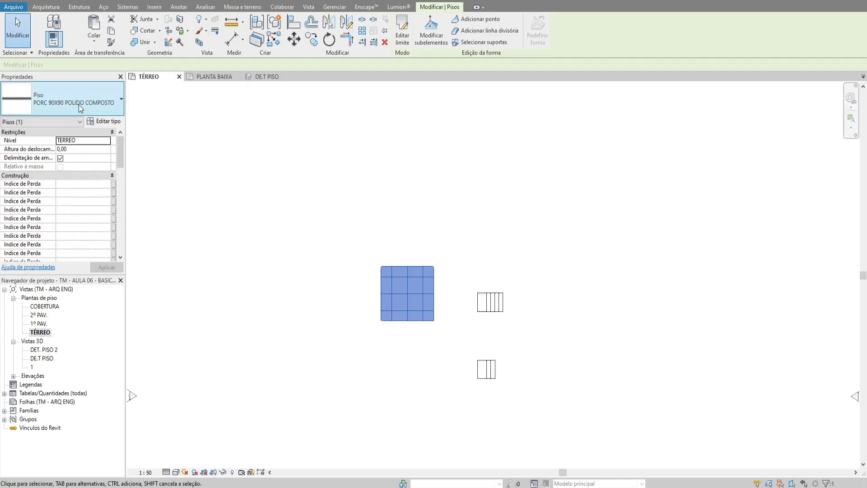
{"action": "left_click", "coordinate": [70, 102]}
{"action": "left_click", "coordinate": [83, 242]}
{"action": "left_click", "coordinate": [104, 122]}
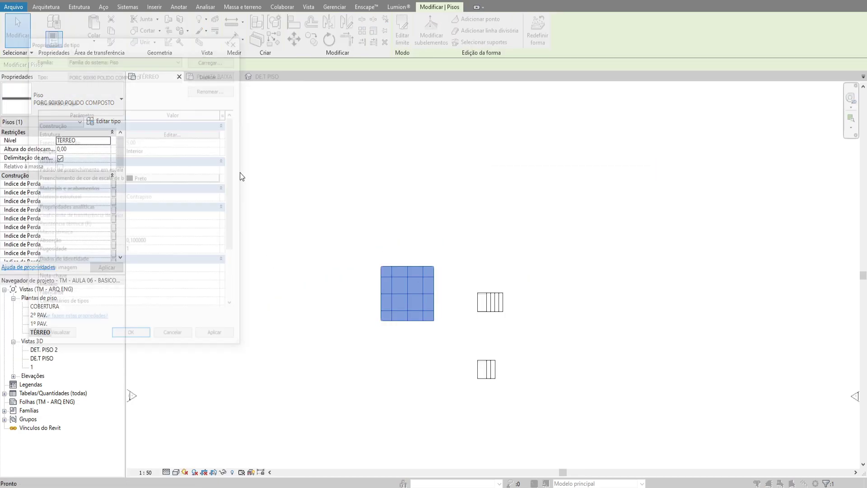
{"action": "left_click", "coordinate": [180, 132]}
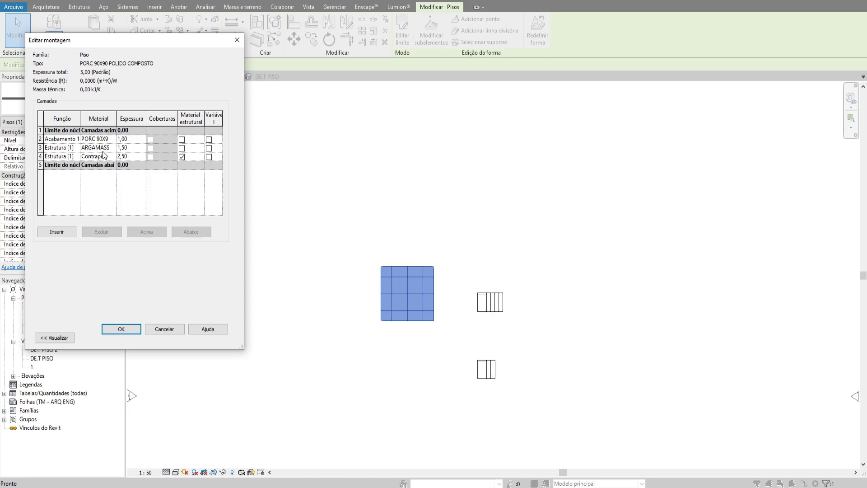
{"action": "key", "text": "Escape"}
{"action": "key", "text": "Escape"}
{"action": "key", "text": "Escape"}
{"action": "left_click", "coordinate": [404, 280]}
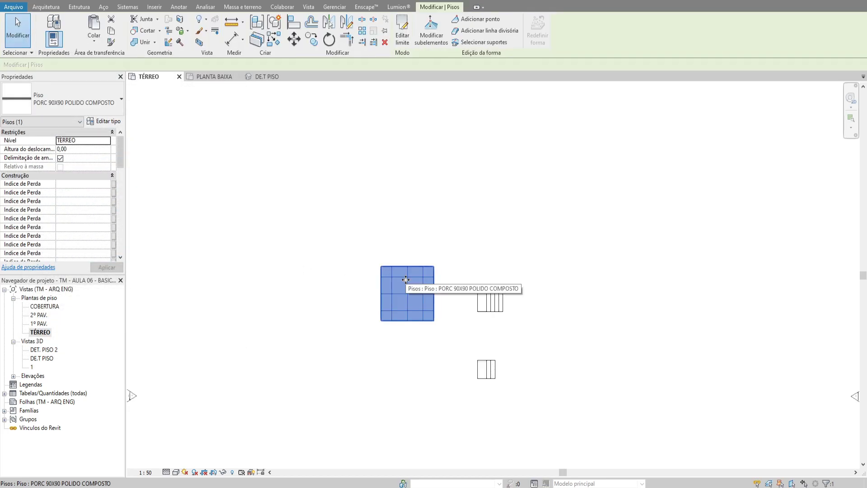
{"action": "left_click", "coordinate": [296, 215]}
- Switch to the PLANTA BAIXA view and inspect the type of the small rectangular floor outside the kitchen
{"action": "left_click", "coordinate": [219, 74]}
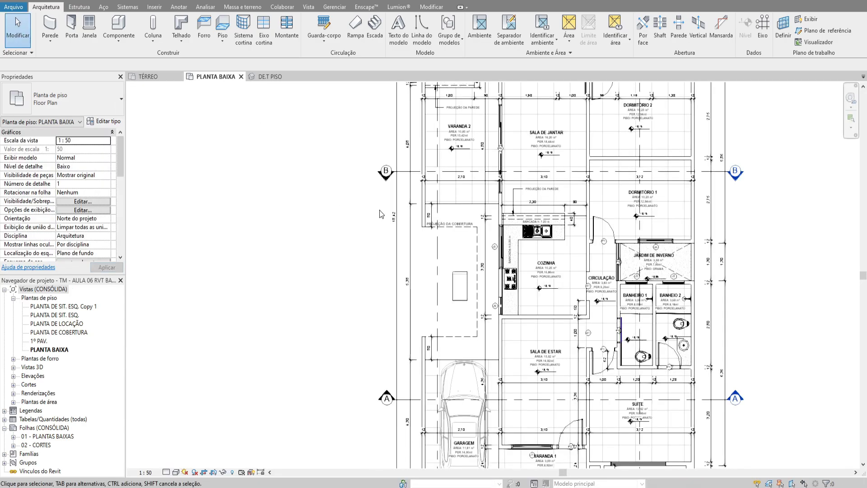
{"action": "left_click", "coordinate": [459, 290]}
{"action": "scroll", "coordinate": [457, 286], "scroll_direction": "up", "scroll_amount": 2}
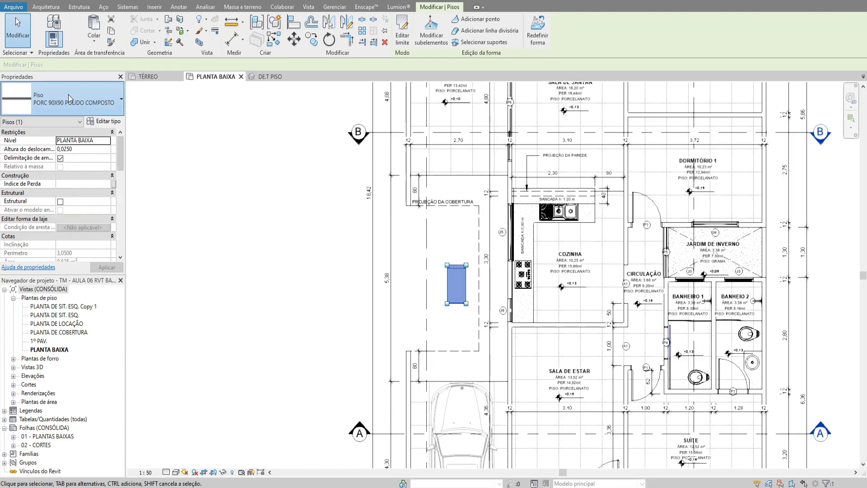
{"action": "left_click", "coordinate": [67, 98]}
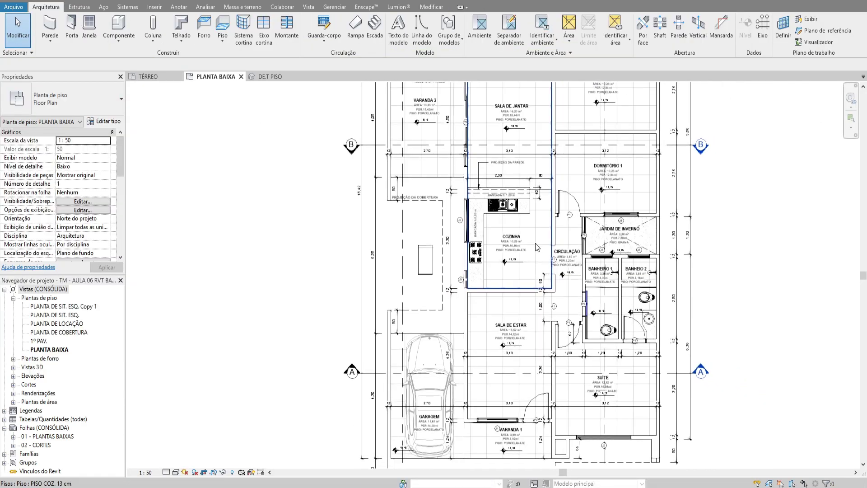
- Examine the extent of the floor shared by COZINHA and SALA DE JANTAR and the level marks of the neighbouring rooms
{"action": "left_click", "coordinate": [539, 232]}
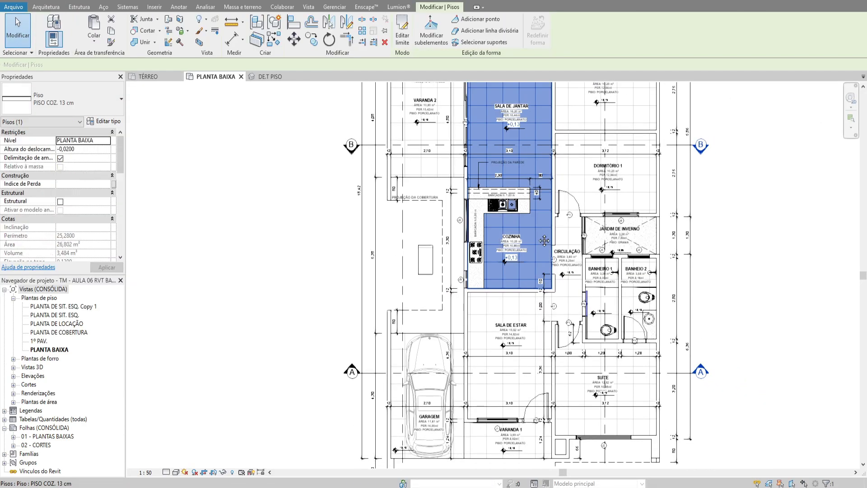
{"action": "middle_click_drag", "start_coordinate": [538, 229], "coordinate": [472, 239]}
{"action": "key", "text": "Escape"}
{"action": "left_click", "coordinate": [507, 222]}
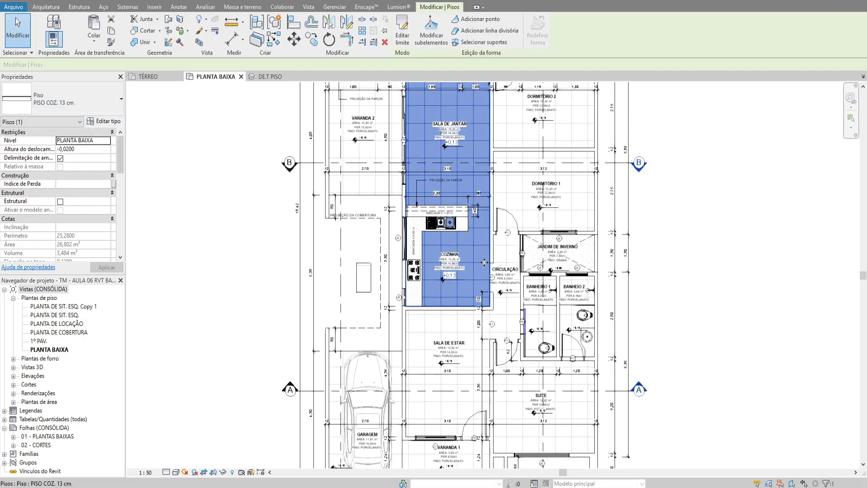
{"action": "scroll", "coordinate": [495, 263], "scroll_direction": "down", "scroll_amount": 3}
{"action": "middle_click_drag", "start_coordinate": [495, 263], "coordinate": [467, 286]}
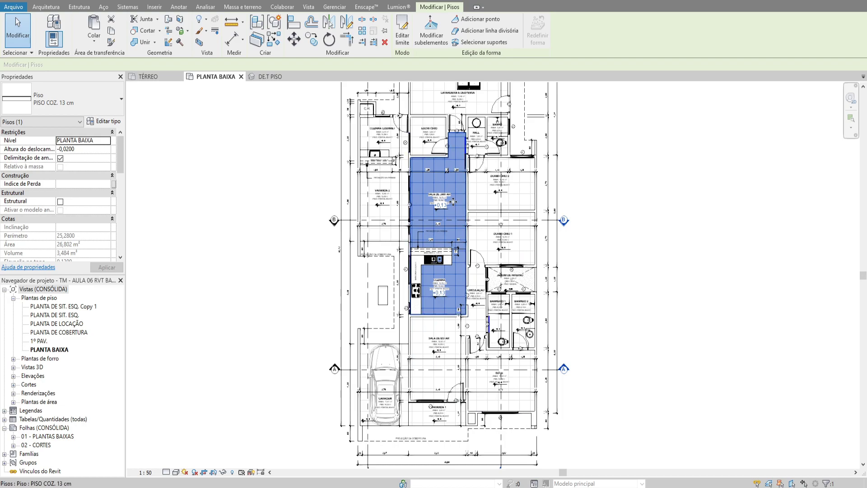
{"action": "scroll", "coordinate": [459, 186], "scroll_direction": "up", "scroll_amount": 1}
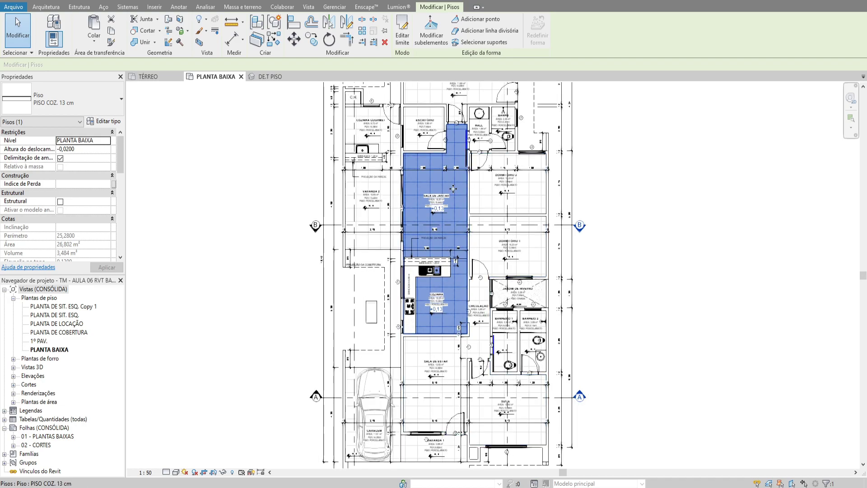
{"action": "left_click", "coordinate": [239, 183]}
{"action": "scroll", "coordinate": [445, 218], "scroll_direction": "up", "scroll_amount": 5}
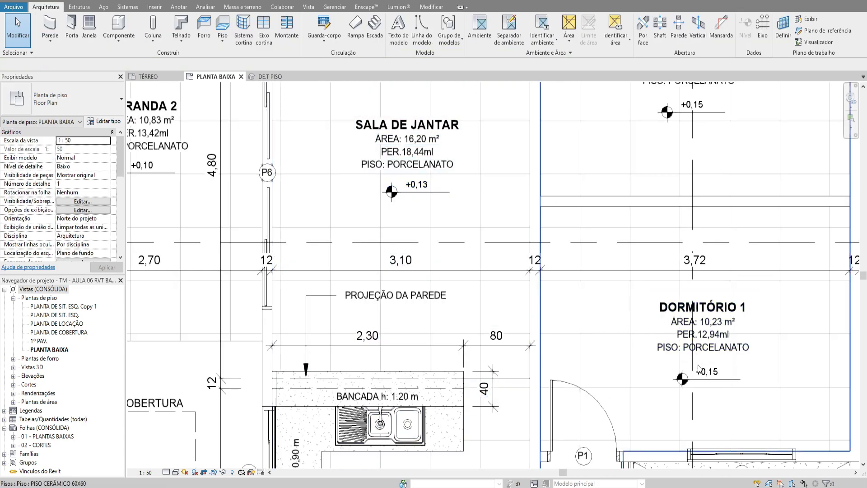
{"action": "scroll", "coordinate": [539, 280], "scroll_direction": "down", "scroll_amount": 2}
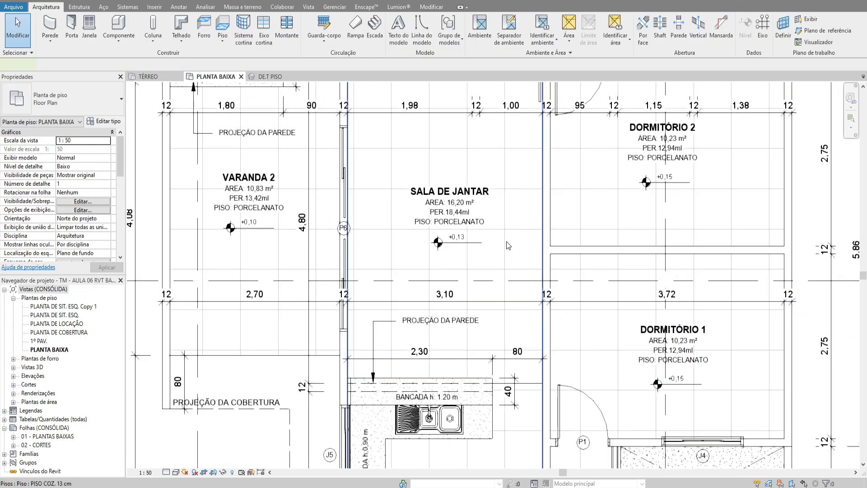
- Set the height offset of the SALA DE JANTAR and COZINHA floor to 0,0000
{"action": "left_click", "coordinate": [506, 241]}
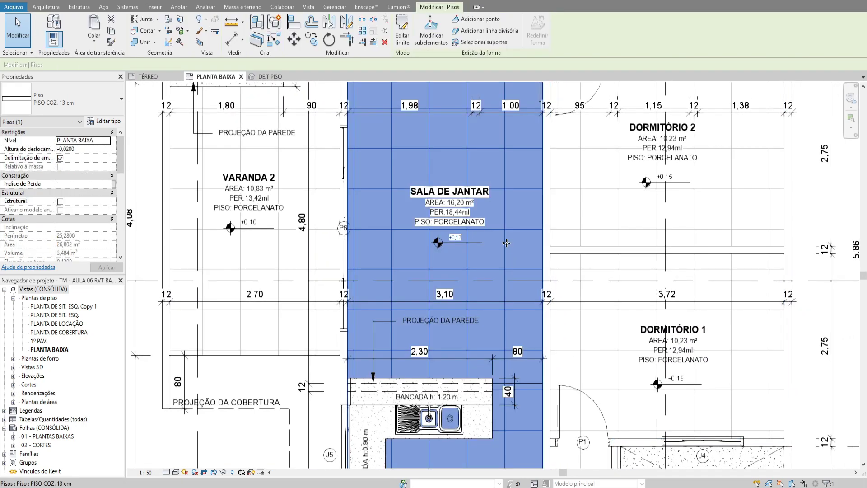
{"action": "left_click", "coordinate": [91, 150]}
{"action": "type", "text": "0,02"}
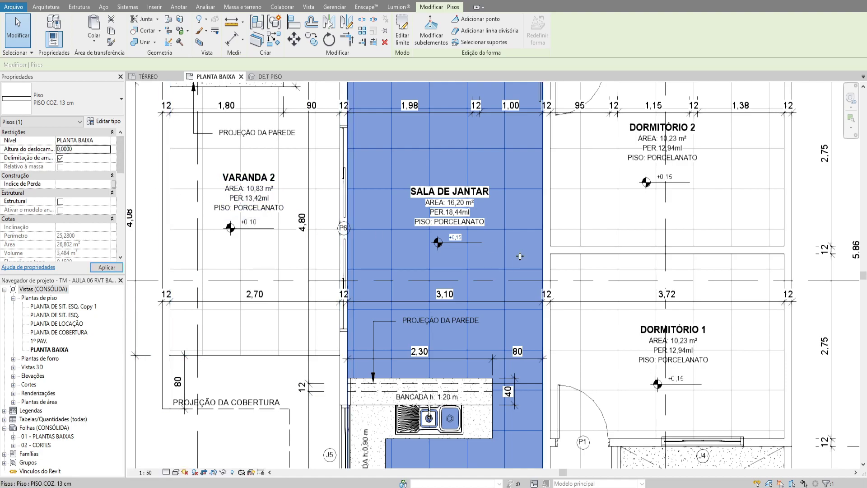
{"action": "left_click", "coordinate": [519, 253]}
{"action": "scroll", "coordinate": [468, 243], "scroll_direction": "up", "scroll_amount": 3}
{"action": "scroll", "coordinate": [472, 244], "scroll_direction": "down", "scroll_amount": 2}
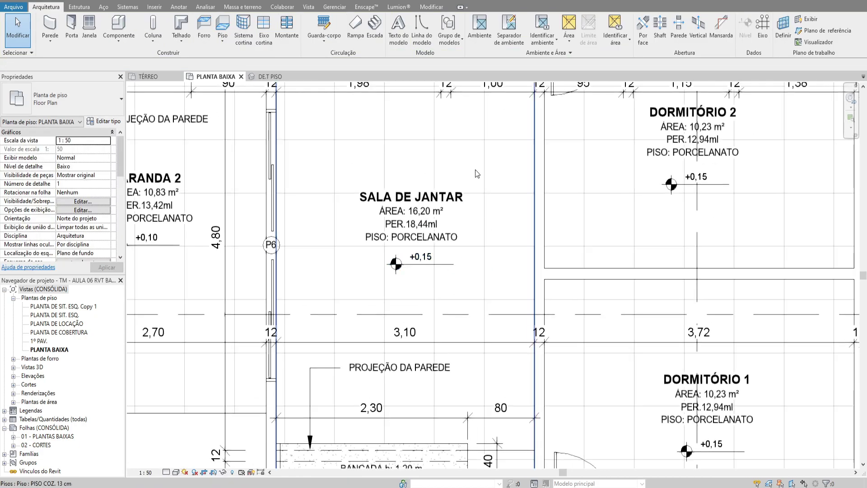
- Set the height offset of the SALA DE JANTAR and COZINHA floor to -0.02
{"action": "left_click", "coordinate": [497, 273]}
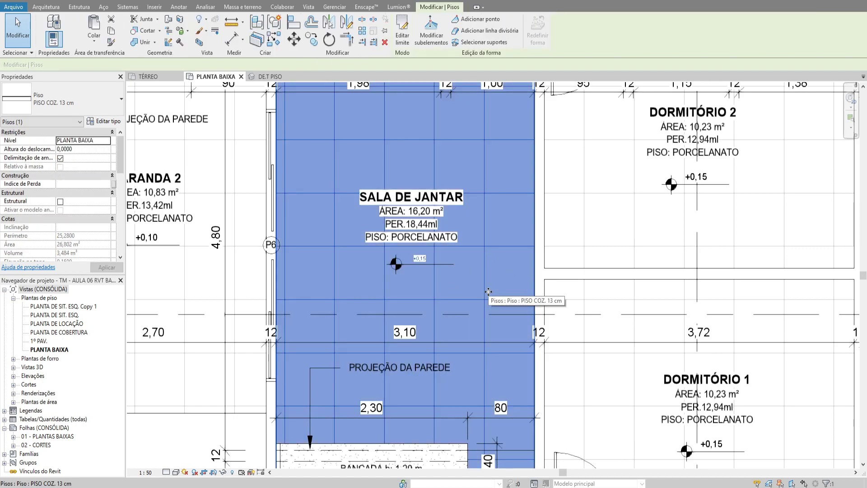
{"action": "left_click", "coordinate": [86, 149]}
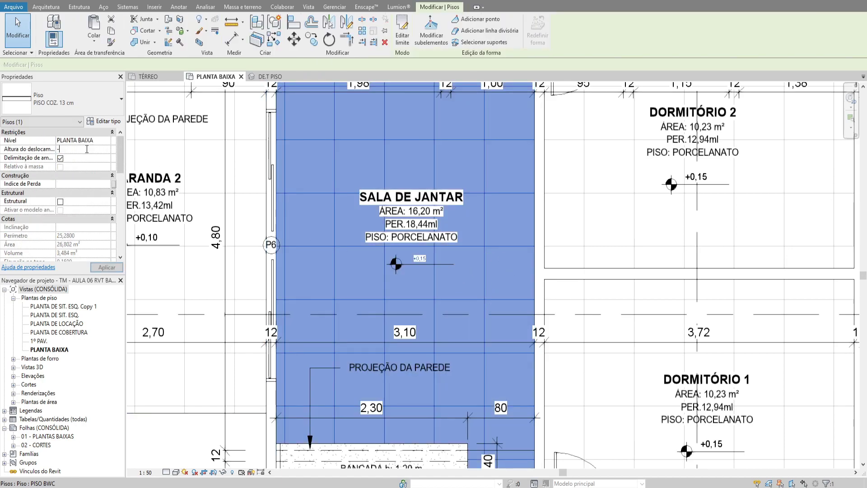
{"action": "type", "text": "-0.02"}
{"action": "key", "text": "Escape"}
{"action": "scroll", "coordinate": [461, 271], "scroll_direction": "down", "scroll_amount": 3}
{"action": "middle_click_drag", "start_coordinate": [473, 279], "coordinate": [476, 259]}
{"action": "scroll", "coordinate": [259, 216], "scroll_direction": "up", "scroll_amount": 2}
{"action": "scroll", "coordinate": [260, 216], "scroll_direction": "up", "scroll_amount": 1}
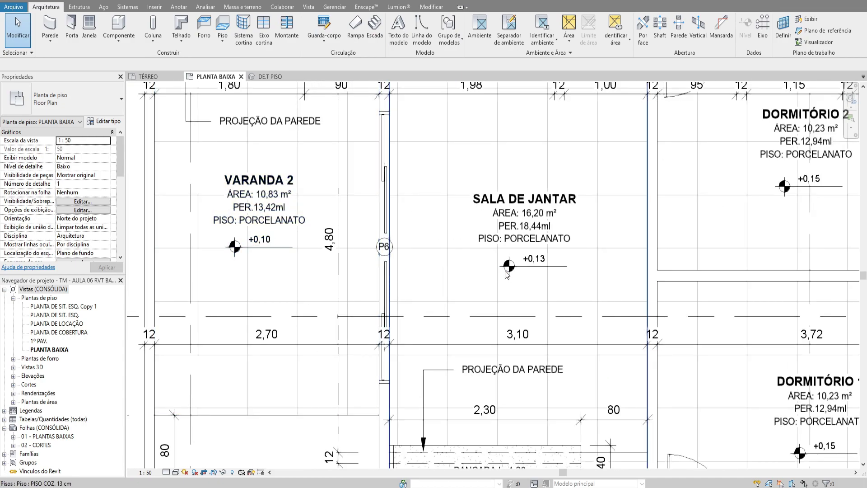
- Select the VARANDA 2 floor and inspect its height offset and its extent through COZINHA GOURMET
{"action": "left_click", "coordinate": [298, 283]}
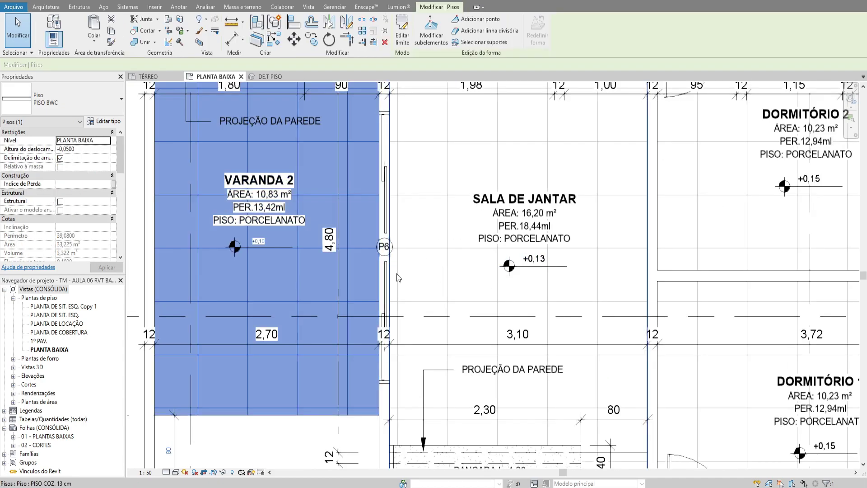
{"action": "middle_click_drag", "start_coordinate": [330, 255], "coordinate": [399, 349]}
{"action": "scroll", "coordinate": [444, 277], "scroll_direction": "down", "scroll_amount": 2}
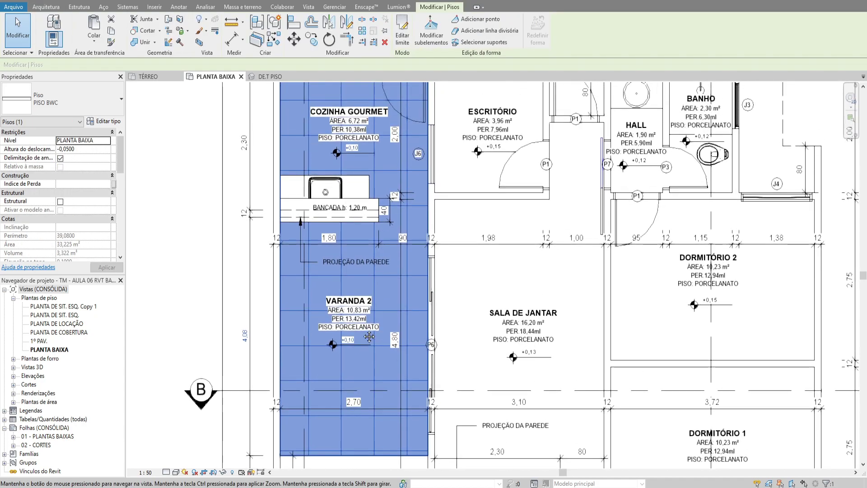
{"action": "scroll", "coordinate": [372, 276], "scroll_direction": "down", "scroll_amount": 2}
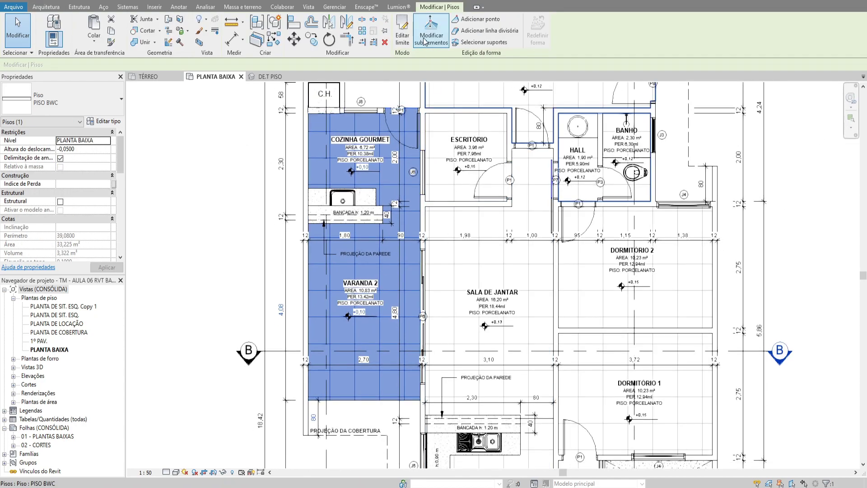
{"action": "scroll", "coordinate": [432, 271], "scroll_direction": "down", "scroll_amount": 2}
{"action": "middle_click_drag", "start_coordinate": [431, 271], "coordinate": [425, 254]}
{"action": "key", "text": "Escape"}
- Delete the small rectangular floor in the open area outside the kitchen
{"action": "middle_click_drag", "start_coordinate": [482, 342], "coordinate": [482, 285]}
{"action": "middle_click_drag", "start_coordinate": [472, 364], "coordinate": [475, 307]}
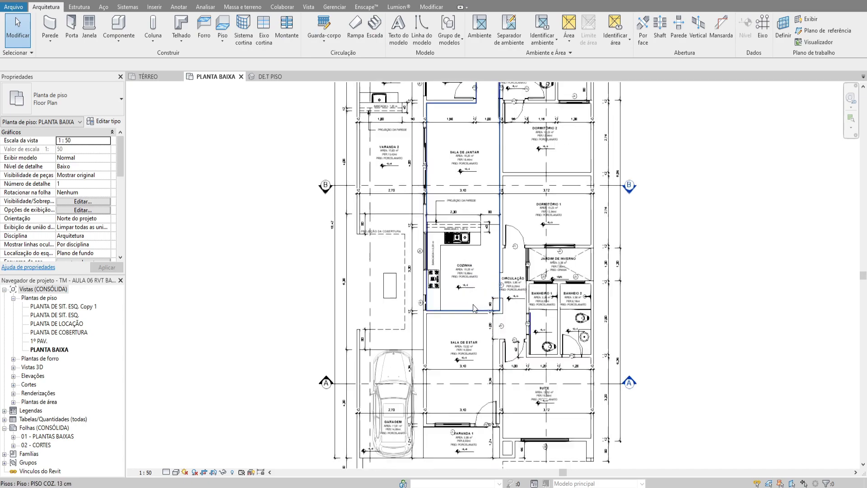
{"action": "scroll", "coordinate": [467, 312], "scroll_direction": "up", "scroll_amount": 1}
{"action": "scroll", "coordinate": [466, 316], "scroll_direction": "up", "scroll_amount": 3}
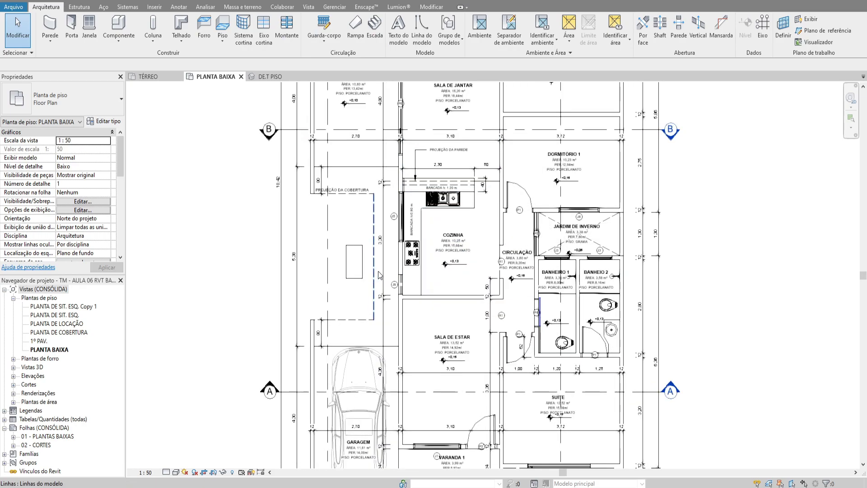
{"action": "middle_click_drag", "start_coordinate": [404, 263], "coordinate": [367, 246]}
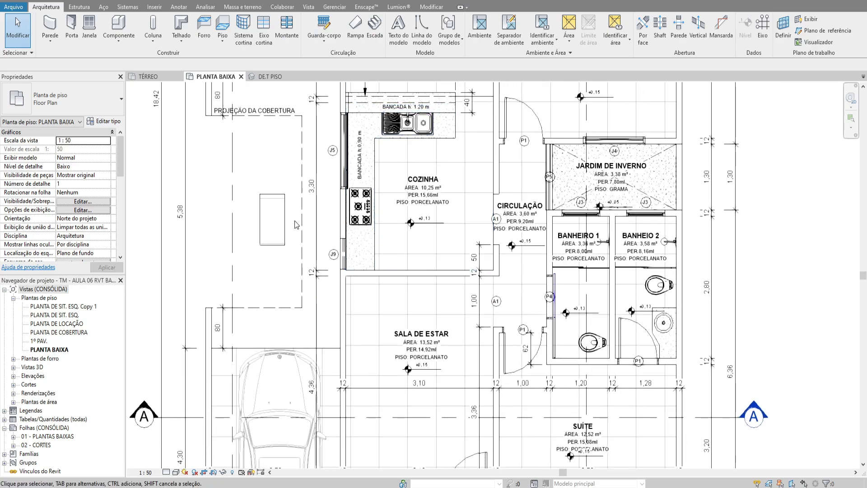
{"action": "left_click", "coordinate": [279, 221]}
{"action": "key", "text": "Escape"}
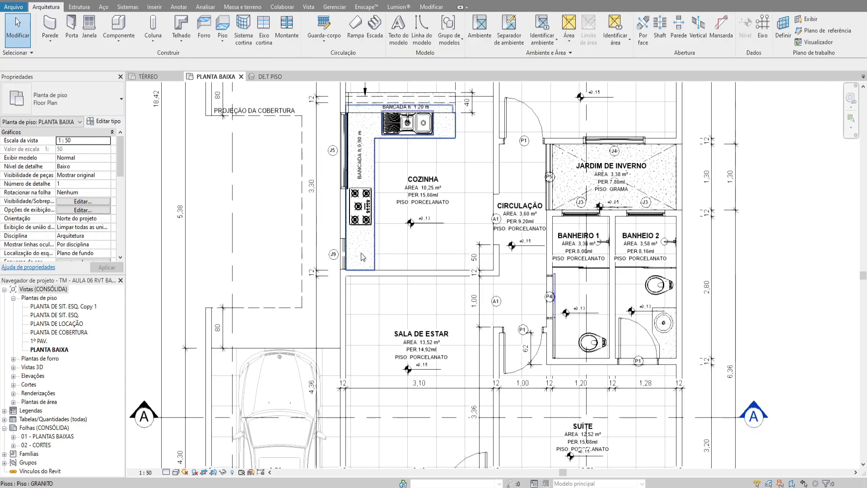
- Select the SALA DE ESTAR floor and examine its boundary along the walls and through CIRCULAÇÃO and SUÍTE
{"action": "scroll", "coordinate": [423, 274], "scroll_direction": "down", "scroll_amount": 3}
{"action": "scroll", "coordinate": [371, 190], "scroll_direction": "up", "scroll_amount": 2}
{"action": "left_click", "coordinate": [369, 190]}
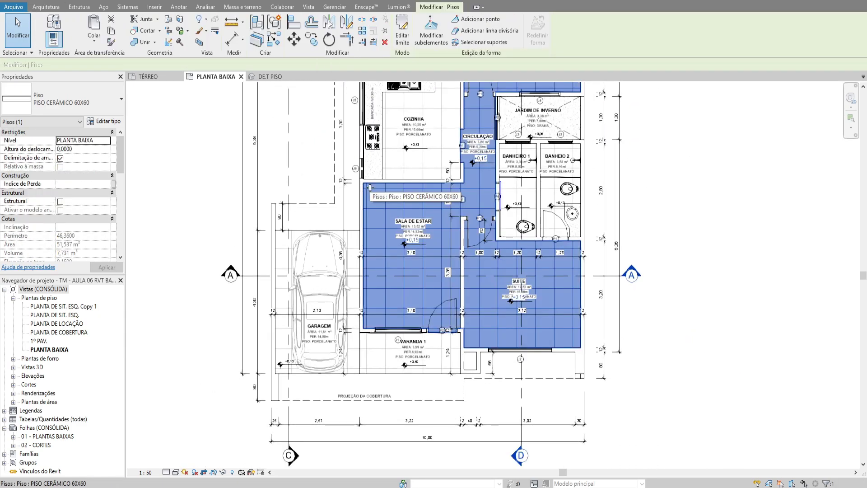
{"action": "scroll", "coordinate": [370, 190], "scroll_direction": "up", "scroll_amount": 3}
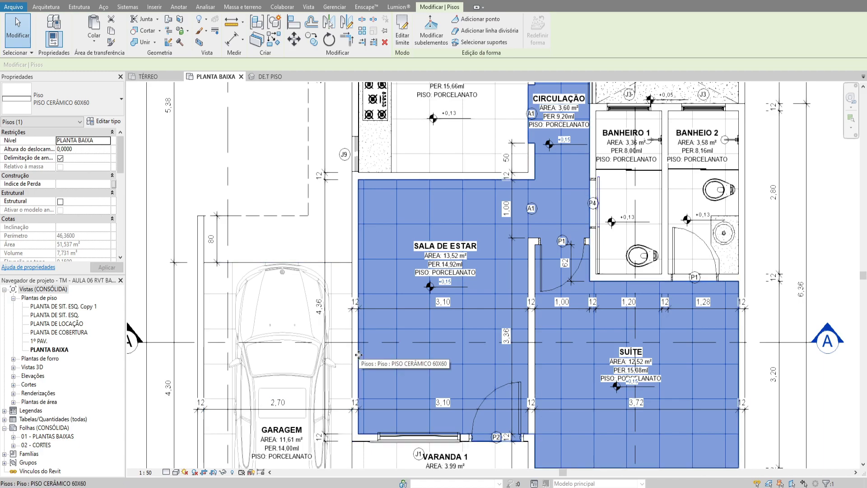
{"action": "key", "text": "Escape"}
{"action": "scroll", "coordinate": [359, 354], "scroll_direction": "down", "scroll_amount": 2}
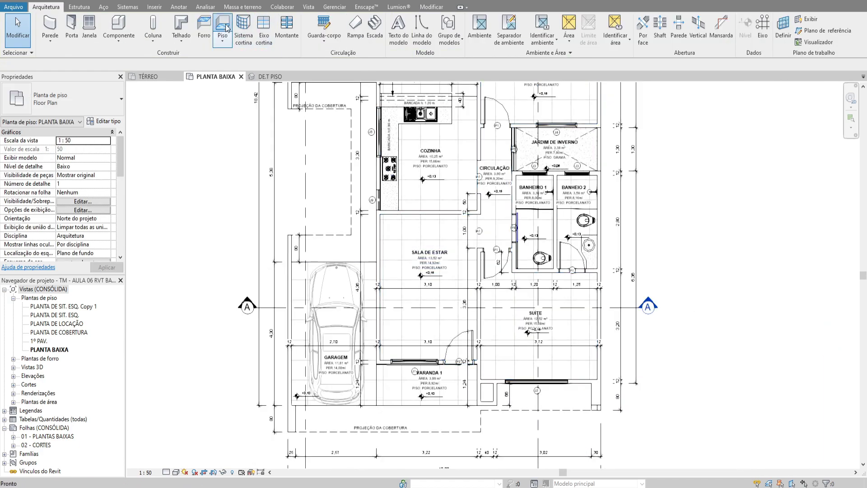
- Start a PISO INDUSTRIAL floor and sketch its boundary along the garage's rear edge, up the COZINHA outer wall and across VARANDA 2's lower edge
{"action": "left_click", "coordinate": [226, 28]}
{"action": "scroll", "coordinate": [294, 421], "scroll_direction": "up", "scroll_amount": 3}
{"action": "left_click", "coordinate": [290, 177]}
{"action": "left_click", "coordinate": [420, 177]}
{"action": "scroll", "coordinate": [420, 178], "scroll_direction": "down", "scroll_amount": 2}
{"action": "middle_click_drag", "start_coordinate": [419, 178], "coordinate": [428, 423]}
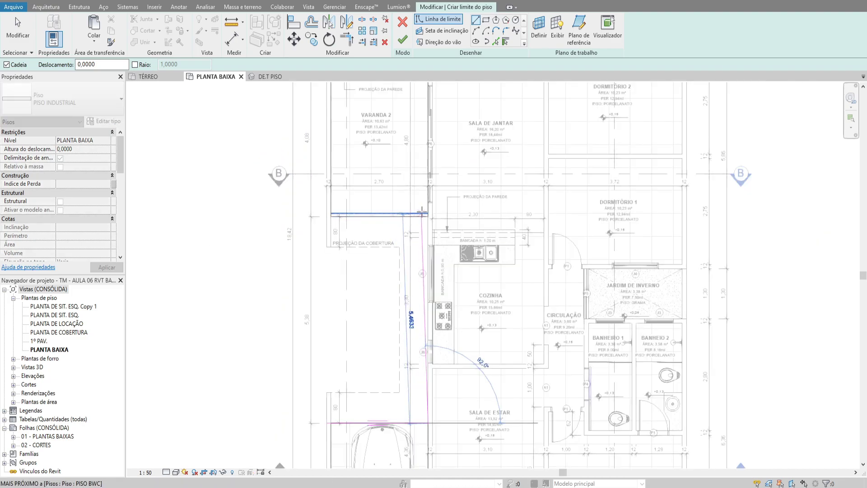
{"action": "left_click", "coordinate": [428, 216]}
{"action": "left_click", "coordinate": [326, 217]}
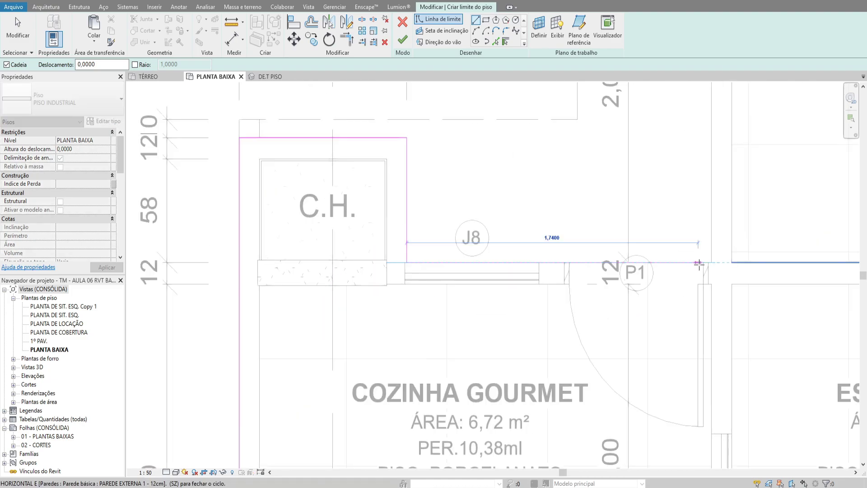
- Continue the floor boundary along the outer walls of COZINHA GOURMET and LAVANDERIA E DESPENSA to the laundry's far corner
{"action": "left_click", "coordinate": [713, 263]}
{"action": "scroll", "coordinate": [596, 316], "scroll_direction": "down", "scroll_amount": 2}
{"action": "middle_click_drag", "start_coordinate": [596, 316], "coordinate": [359, 434]}
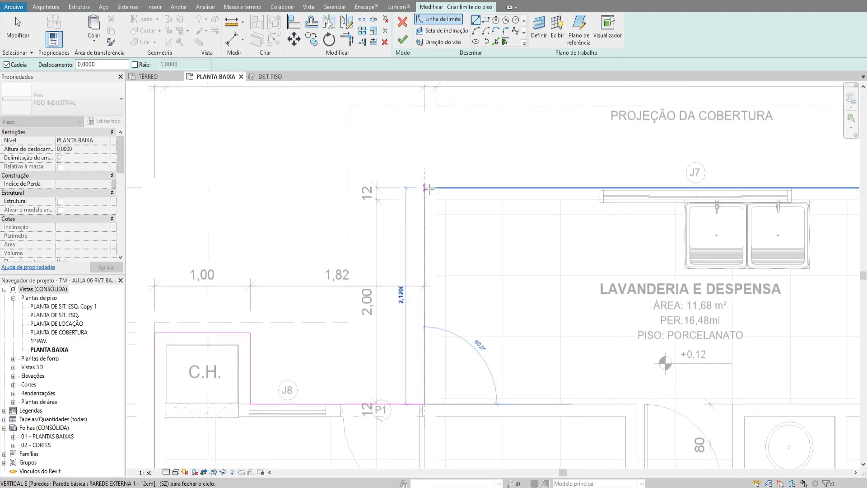
{"action": "left_click", "coordinate": [424, 188]}
{"action": "scroll", "coordinate": [530, 189], "scroll_direction": "down", "scroll_amount": 2}
{"action": "middle_click_drag", "start_coordinate": [531, 189], "coordinate": [333, 174]}
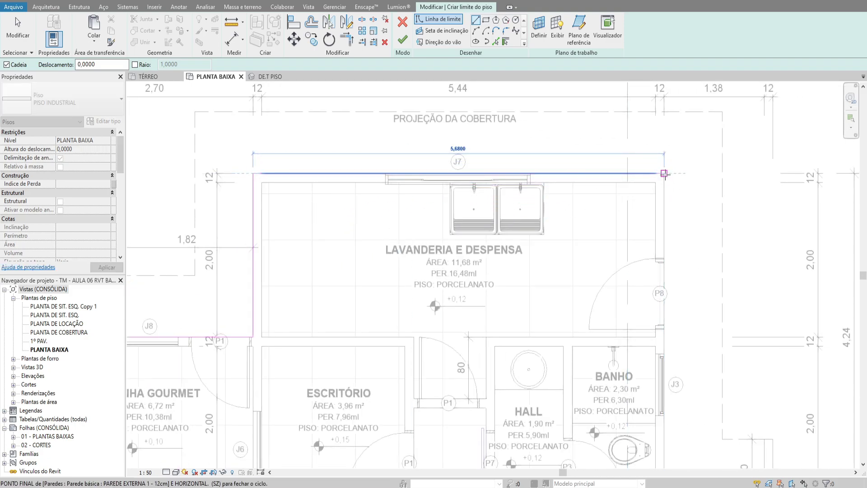
{"action": "left_click", "coordinate": [664, 174]}
- Carry the boundary past BANHO and around the bedroom side and front of the house, close it at the garage and finish the floor
{"action": "scroll", "coordinate": [665, 199], "scroll_direction": "down", "scroll_amount": 3}
{"action": "middle_click_drag", "start_coordinate": [669, 361], "coordinate": [567, 187]}
{"action": "scroll", "coordinate": [574, 224], "scroll_direction": "up", "scroll_amount": 5}
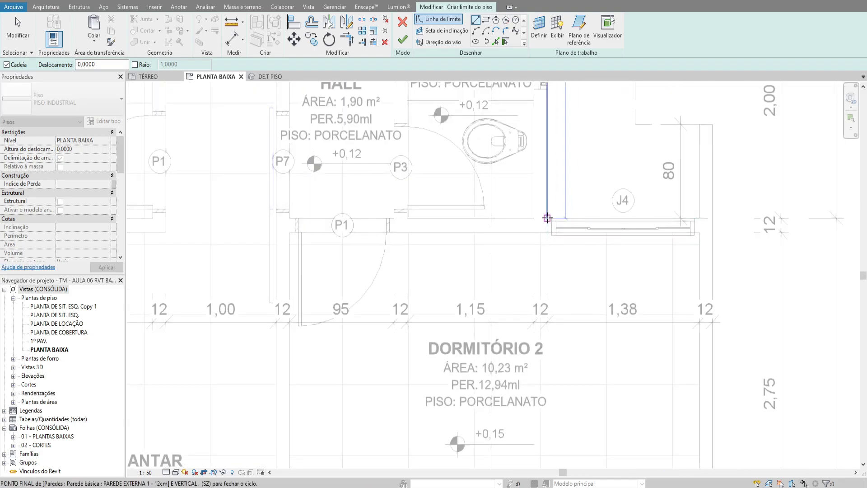
{"action": "left_click", "coordinate": [547, 218]}
{"action": "scroll", "coordinate": [228, 254], "scroll_direction": "down", "scroll_amount": 3}
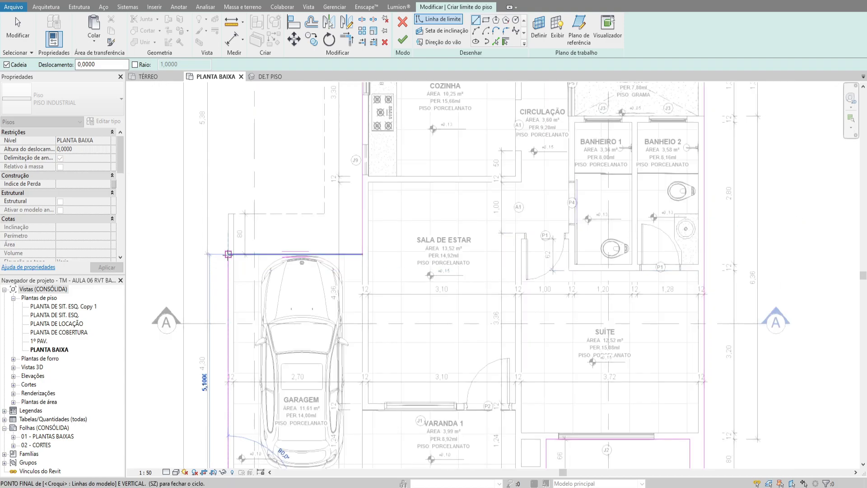
{"action": "left_click", "coordinate": [228, 255]}
{"action": "scroll", "coordinate": [391, 197], "scroll_direction": "down", "scroll_amount": 2}
{"action": "key", "text": "Escape"}
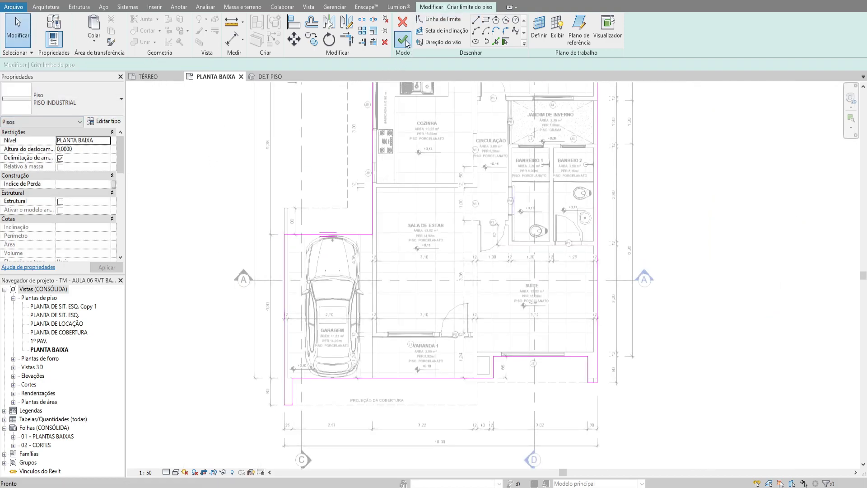
{"action": "left_click", "coordinate": [407, 44]}
- Inspect the new floor's extent across the plan and its edge at the LAVANDERIA E DESPENSA outer walls
{"action": "scroll", "coordinate": [492, 181], "scroll_direction": "down", "scroll_amount": 2}
{"action": "middle_click_drag", "start_coordinate": [492, 181], "coordinate": [528, 352]}
{"action": "middle_click_drag", "start_coordinate": [513, 154], "coordinate": [515, 256]}
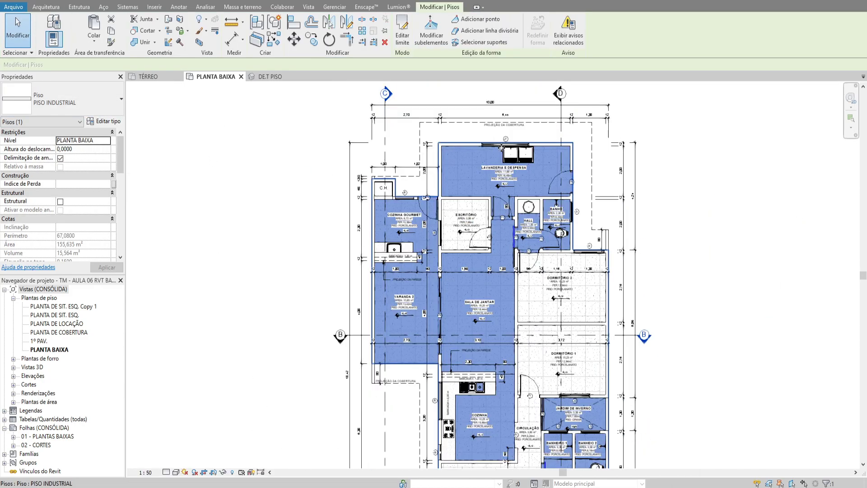
{"action": "scroll", "coordinate": [480, 153], "scroll_direction": "up", "scroll_amount": 3}
{"action": "scroll", "coordinate": [401, 136], "scroll_direction": "up", "scroll_amount": 3}
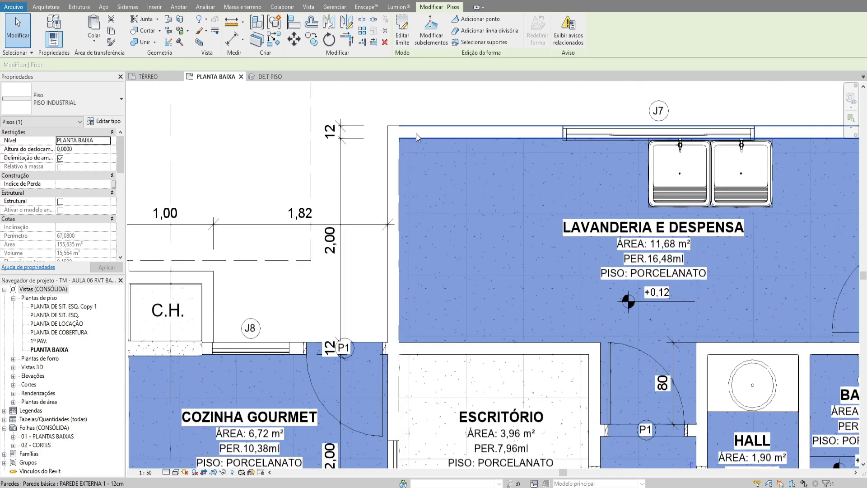
{"action": "scroll", "coordinate": [481, 149], "scroll_direction": "down", "scroll_amount": 2}
- Open the 3D view and select the new floor at the front porch to examine its slab around the house
{"action": "key", "text": "3"}
{"action": "key", "text": "d"}
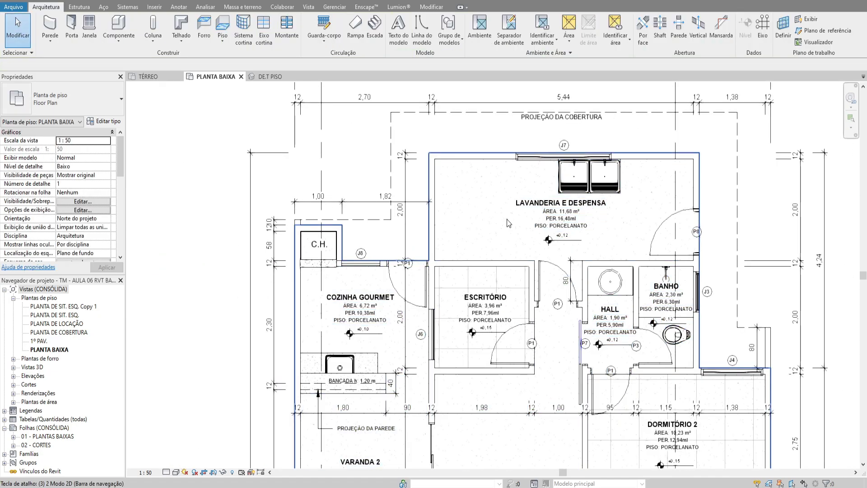
{"action": "middle_click_drag", "start_coordinate": [475, 327], "coordinate": [535, 363], "text": "shift"}
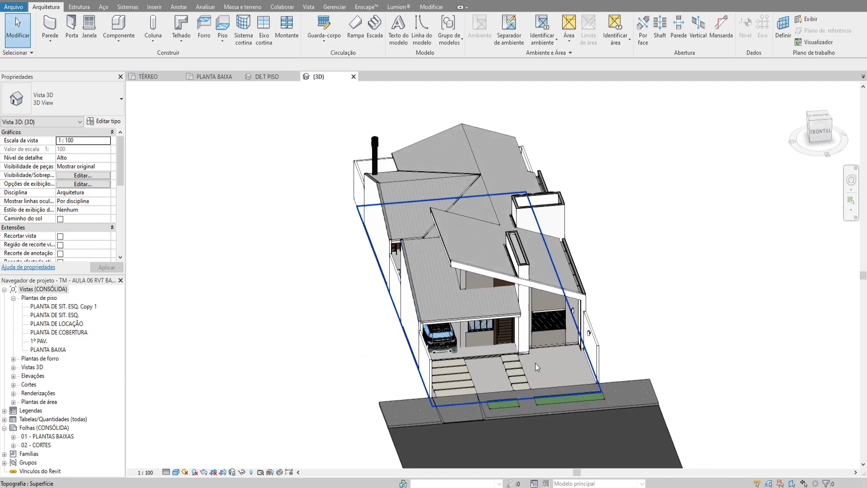
{"action": "scroll", "coordinate": [548, 337], "scroll_direction": "up", "scroll_amount": 6}
{"action": "left_click", "coordinate": [628, 328]}
{"action": "middle_click_drag", "start_coordinate": [628, 327], "coordinate": [510, 336], "text": "shift"}
{"action": "scroll", "coordinate": [510, 334], "scroll_direction": "up", "scroll_amount": 5}
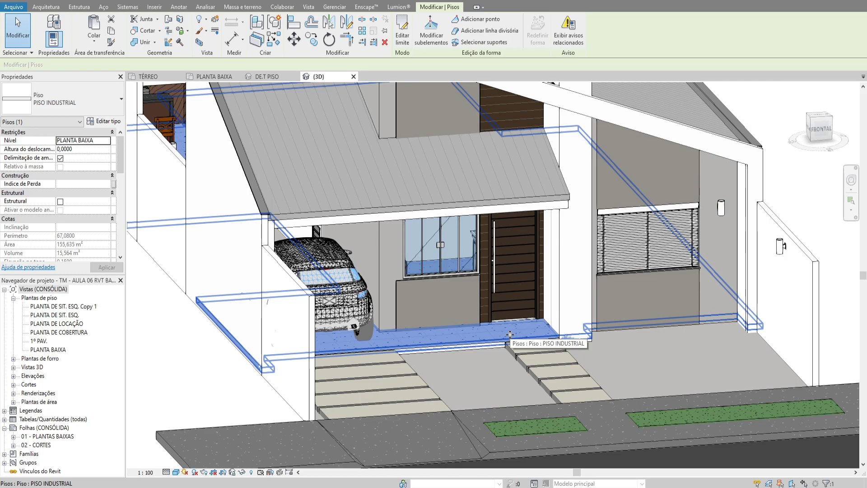
{"action": "scroll", "coordinate": [482, 343], "scroll_direction": "down", "scroll_amount": 2}
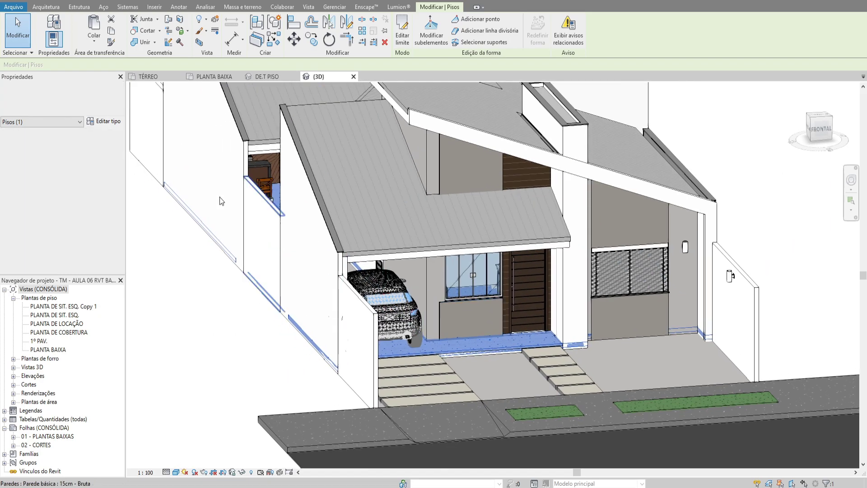
- Change the selected floor's type to PORC 90X90 POLIDO COMPOSTO and check its elevations and thickness
{"action": "left_click", "coordinate": [69, 96]}
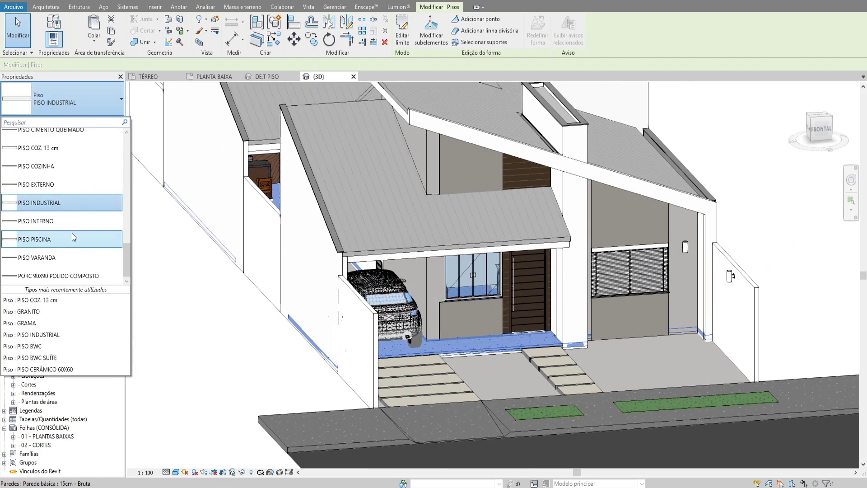
{"action": "left_click", "coordinate": [76, 276]}
{"action": "scroll", "coordinate": [497, 345], "scroll_direction": "up", "scroll_amount": 5}
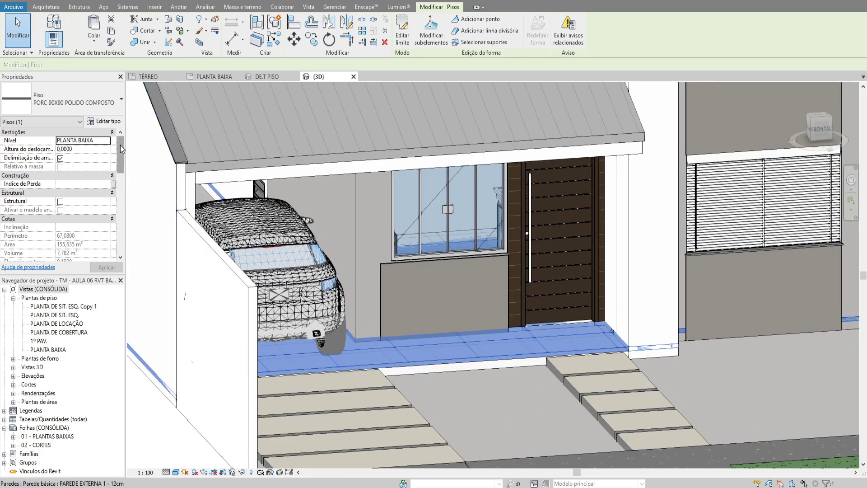
{"action": "scroll", "coordinate": [121, 145], "scroll_direction": "down", "scroll_amount": 3}
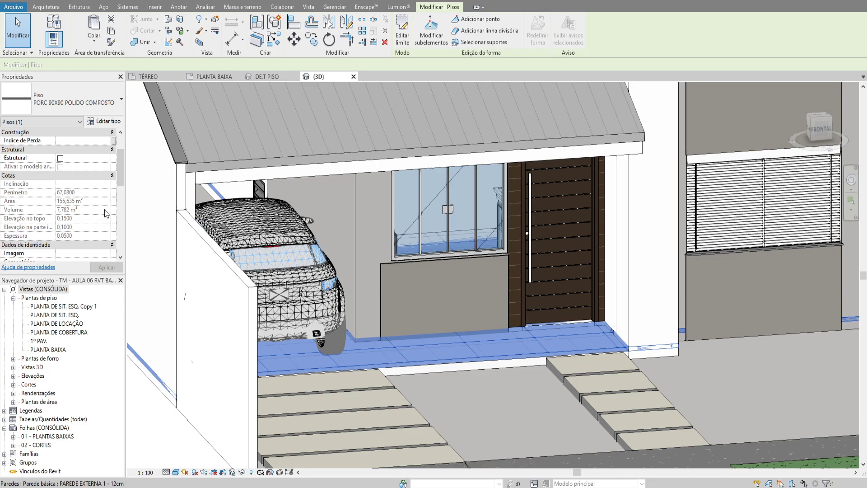
- Return to the PLANTA BAIXA plan, review the composite floor's whole boundary sketch, and remove that floor
{"action": "double_click", "coordinate": [48, 349]}
{"action": "scroll", "coordinate": [466, 220], "scroll_direction": "down", "scroll_amount": 2}
{"action": "left_click", "coordinate": [476, 217]}
{"action": "scroll", "coordinate": [478, 208], "scroll_direction": "down", "scroll_amount": 2}
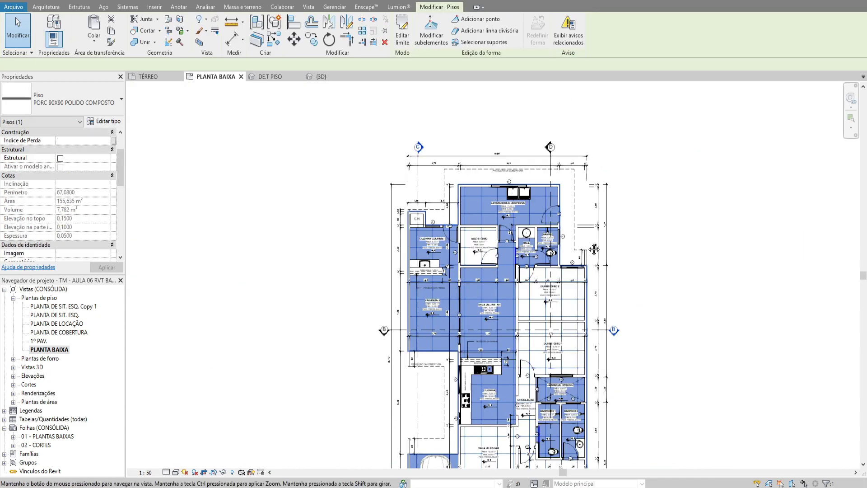
{"action": "middle_click_drag", "start_coordinate": [596, 284], "coordinate": [596, 224]}
{"action": "scroll", "coordinate": [599, 225], "scroll_direction": "down", "scroll_amount": 1}
{"action": "middle_click_drag", "start_coordinate": [489, 410], "coordinate": [449, 423]}
{"action": "double_click", "coordinate": [448, 423]}
{"action": "middle_click_drag", "start_coordinate": [361, 151], "coordinate": [331, 144]}
{"action": "left_click_drag", "start_coordinate": [316, 125], "coordinate": [551, 447]}
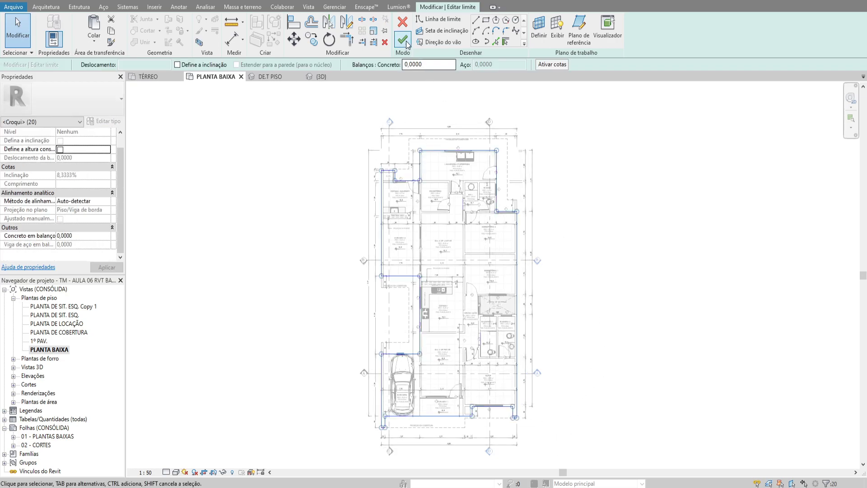
{"action": "left_click", "coordinate": [553, 230]}
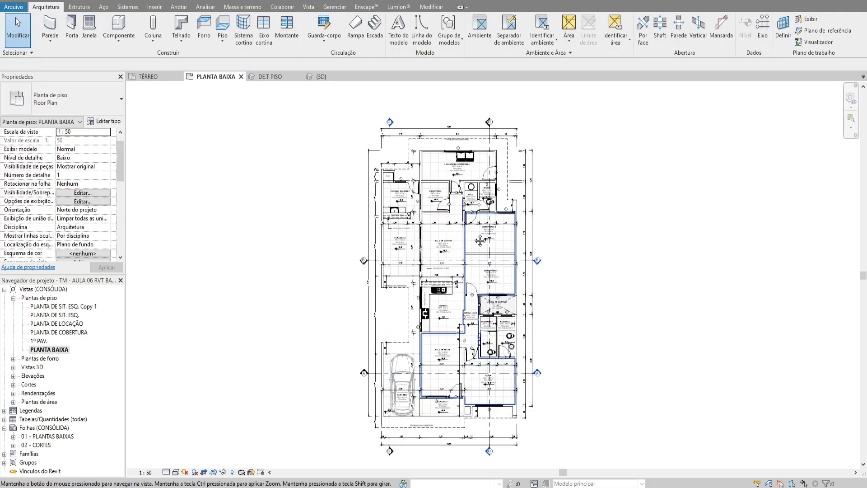
- Select the PISO CERÂMICO 60X60 floor in SALA DE ESTAR and examine its extent through the bedrooms and SUÍTE
{"action": "scroll", "coordinate": [470, 242], "scroll_direction": "up", "scroll_amount": 2}
{"action": "scroll", "coordinate": [473, 242], "scroll_direction": "up", "scroll_amount": 2}
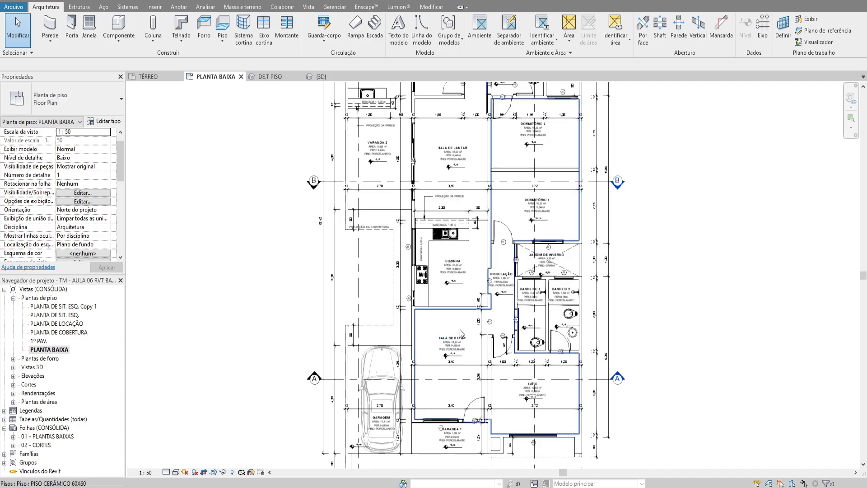
{"action": "left_click", "coordinate": [467, 326]}
{"action": "scroll", "coordinate": [468, 324], "scroll_direction": "down", "scroll_amount": 1}
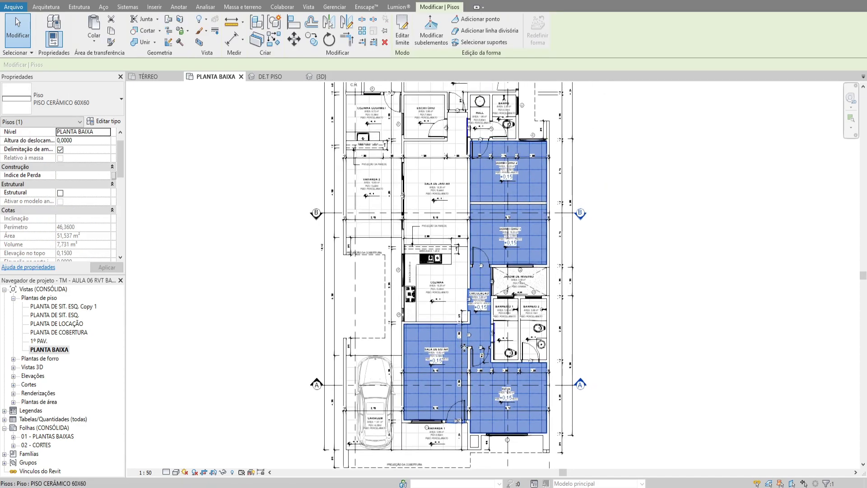
{"action": "scroll", "coordinate": [480, 312], "scroll_direction": "up", "scroll_amount": 1}
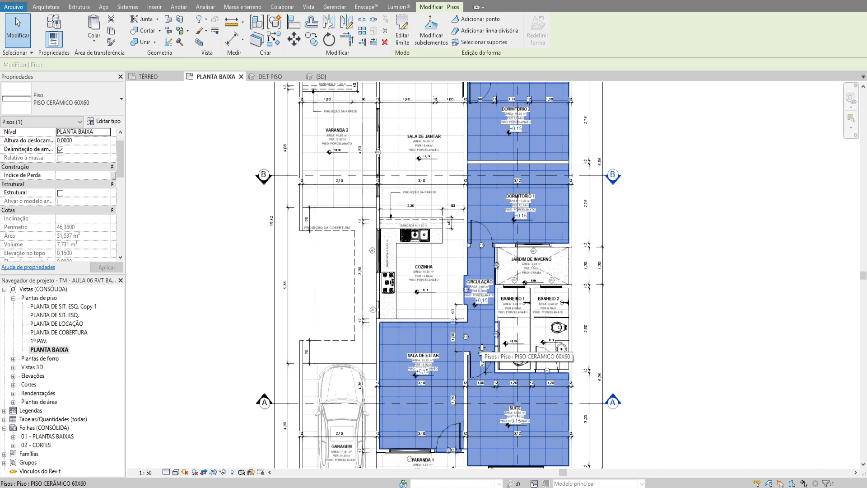
{"action": "middle_click_drag", "start_coordinate": [463, 443], "coordinate": [447, 379]}
{"action": "scroll", "coordinate": [447, 379], "scroll_direction": "up", "scroll_amount": 3}
{"action": "scroll", "coordinate": [418, 322], "scroll_direction": "up", "scroll_amount": 1}
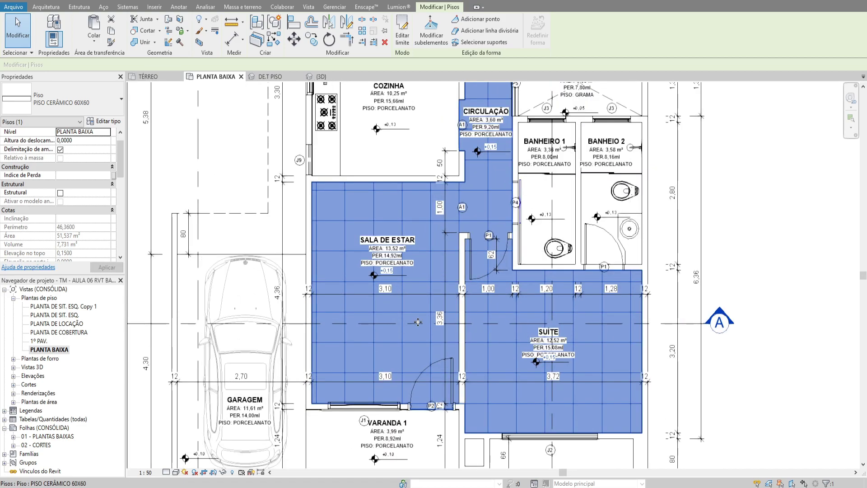
{"action": "key", "text": "Escape"}
{"action": "scroll", "coordinate": [406, 329], "scroll_direction": "up", "scroll_amount": 1}
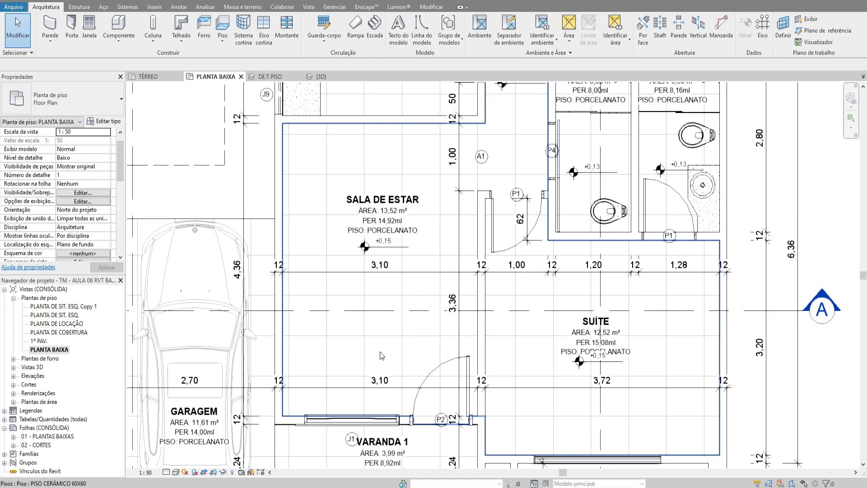
- Reselect the ceramic floor at CIRCULAÇÃO and examine its edges against COZINHA, the bathrooms and the door openings
{"action": "scroll", "coordinate": [380, 351], "scroll_direction": "down", "scroll_amount": 2}
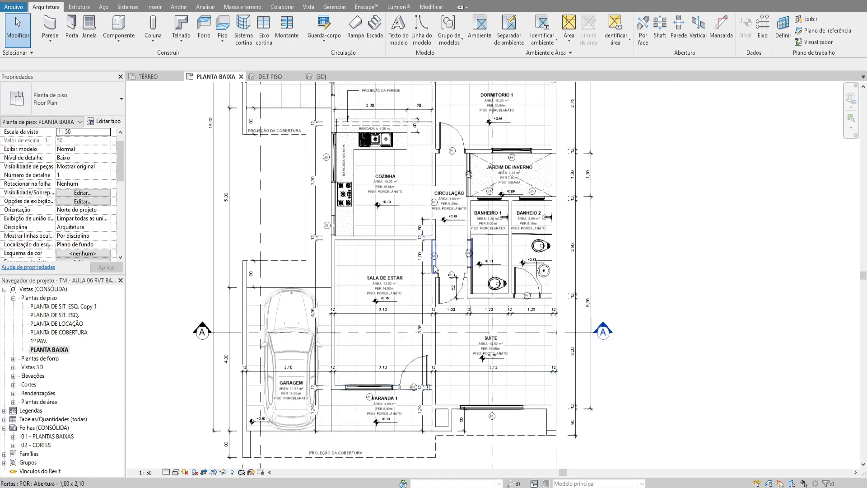
{"action": "scroll", "coordinate": [431, 288], "scroll_direction": "up", "scroll_amount": 1}
{"action": "left_click", "coordinate": [445, 238]}
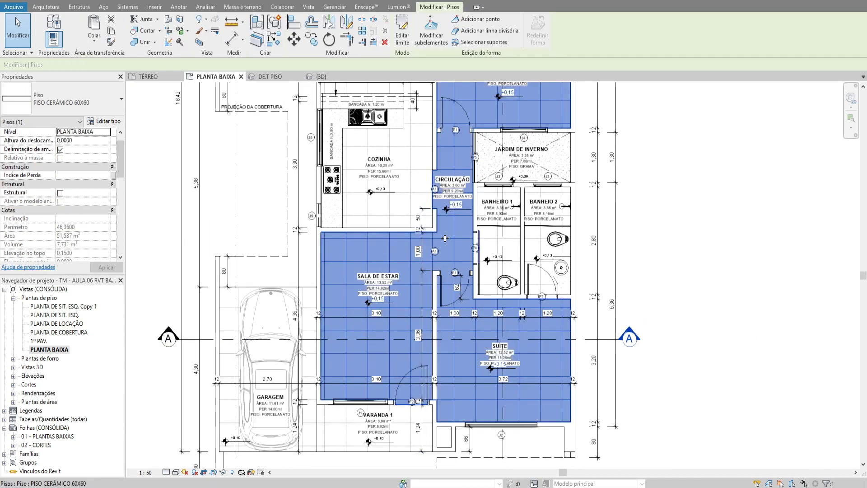
{"action": "scroll", "coordinate": [446, 257], "scroll_direction": "up", "scroll_amount": 1}
{"action": "scroll", "coordinate": [450, 256], "scroll_direction": "up", "scroll_amount": 1}
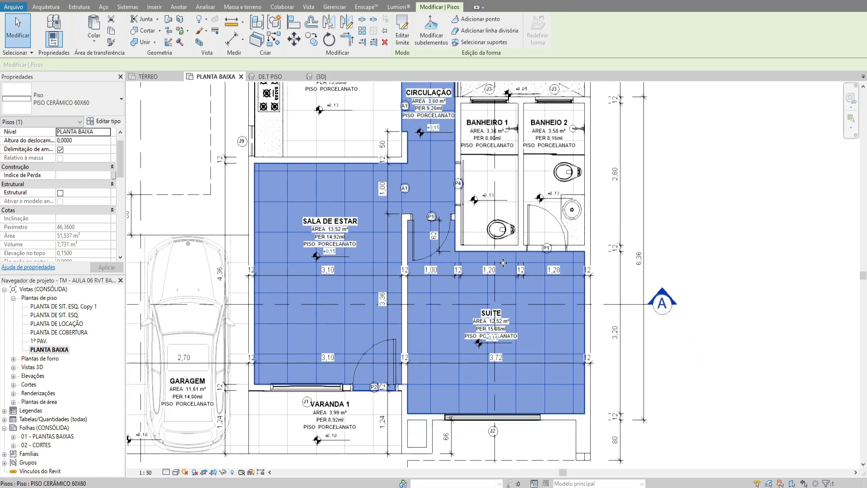
{"action": "middle_click_drag", "start_coordinate": [482, 260], "coordinate": [528, 299]}
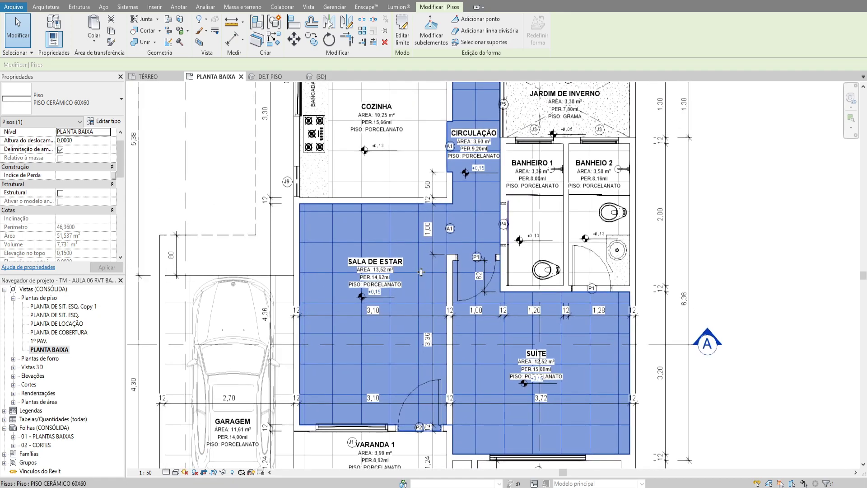
{"action": "middle_click_drag", "start_coordinate": [397, 263], "coordinate": [448, 299]}
{"action": "middle_click_drag", "start_coordinate": [448, 264], "coordinate": [485, 433]}
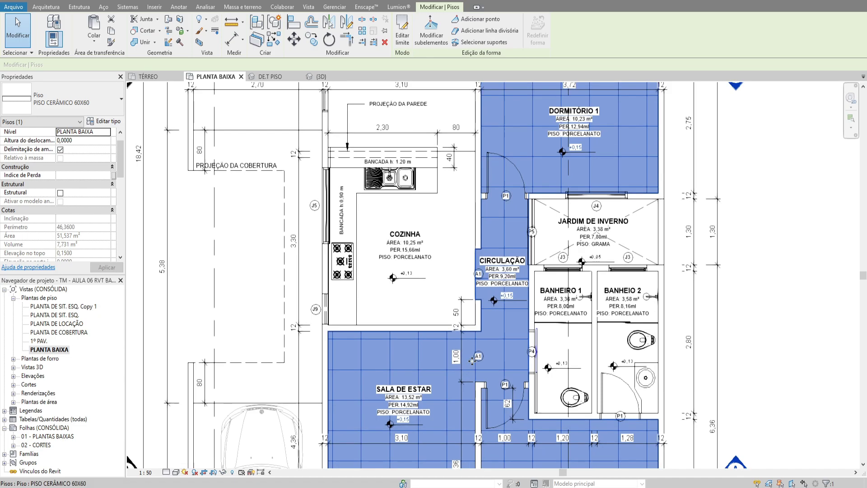
{"action": "mouse_move", "coordinate": [578, 276]}
{"action": "middle_mouse_down"}
{"action": "mouse_move", "coordinate": [528, 248]}
{"action": "mouse_move", "coordinate": [504, 281]}
{"action": "mouse_move", "coordinate": [498, 234]}
{"action": "middle_mouse_up"}
{"action": "scroll", "coordinate": [500, 272], "scroll_direction": "down", "scroll_amount": 4}
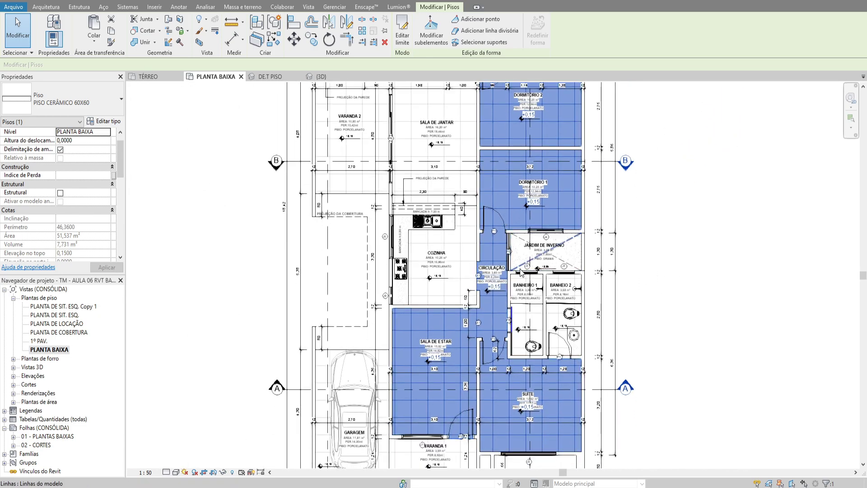
- Select the SALA DE JANTAR, DORMITÓRIO 2 and LAVANDERIA floors in turn to compare their types and height offsets
{"action": "scroll", "coordinate": [503, 267], "scroll_direction": "up", "scroll_amount": 1}
{"action": "left_click", "coordinate": [470, 201]}
{"action": "middle_click_drag", "start_coordinate": [468, 200], "coordinate": [469, 316]}
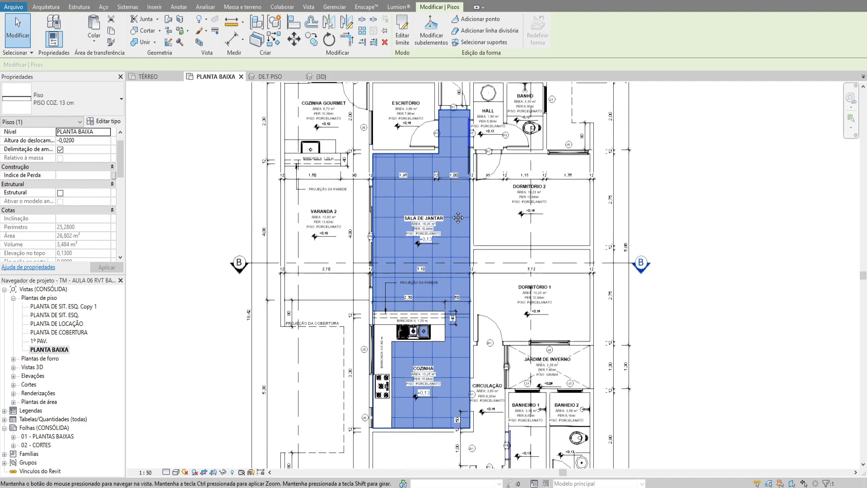
{"action": "left_click", "coordinate": [492, 220]}
{"action": "middle_click_drag", "start_coordinate": [489, 216], "coordinate": [494, 302]}
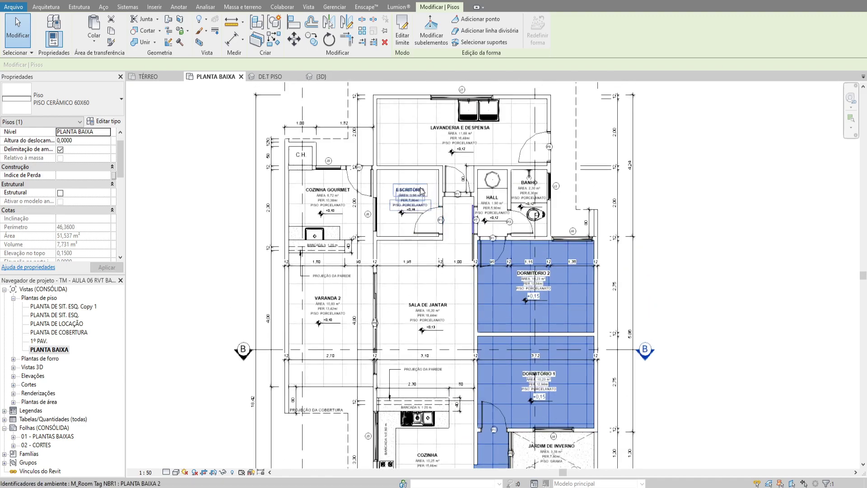
{"action": "left_click", "coordinate": [409, 181]}
{"action": "left_click", "coordinate": [411, 164]}
{"action": "scroll", "coordinate": [423, 246], "scroll_direction": "down", "scroll_amount": 1}
{"action": "middle_click_drag", "start_coordinate": [424, 246], "coordinate": [434, 181]}
{"action": "key", "text": "Escape"}
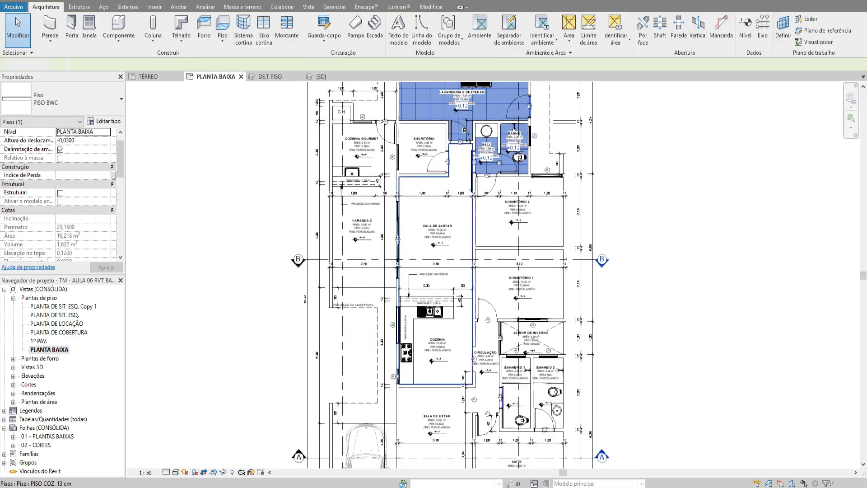
{"action": "left_click", "coordinate": [223, 28]}
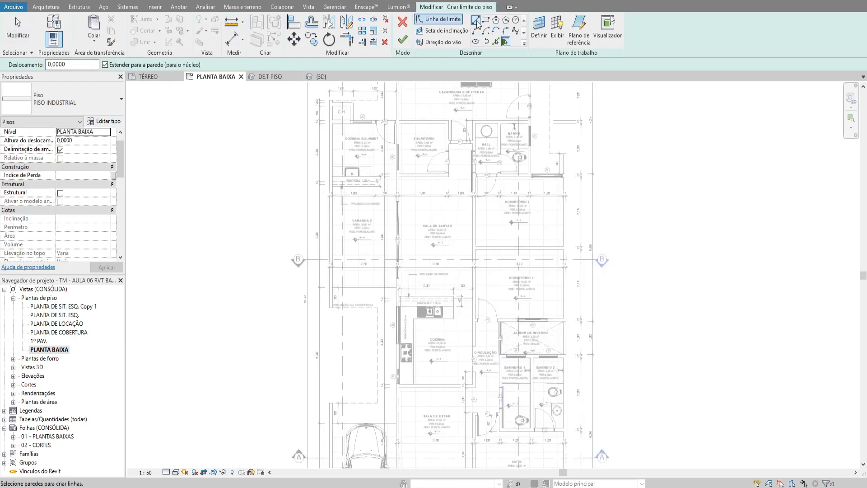
{"action": "scroll", "coordinate": [549, 256], "scroll_direction": "up", "scroll_amount": 2}
{"action": "scroll", "coordinate": [572, 255], "scroll_direction": "up", "scroll_amount": 1}
{"action": "middle_click_drag", "start_coordinate": [576, 254], "coordinate": [589, 193]}
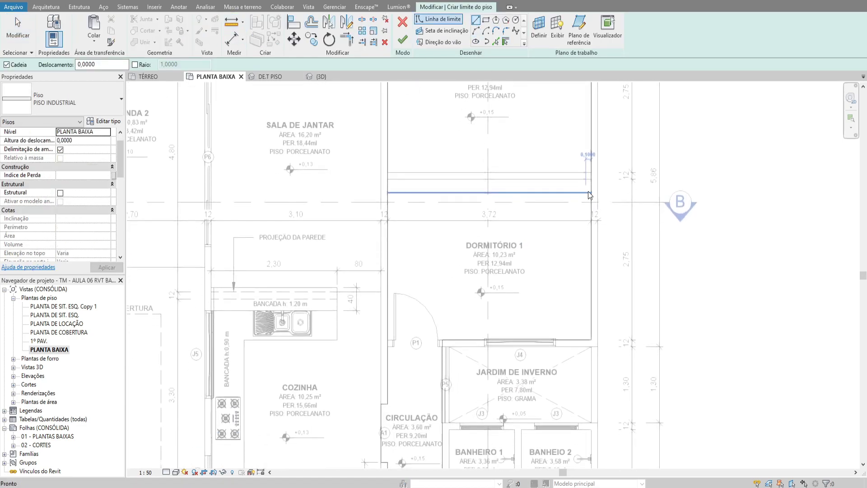
{"action": "key", "text": "Escape"}
{"action": "left_click", "coordinate": [402, 22]}
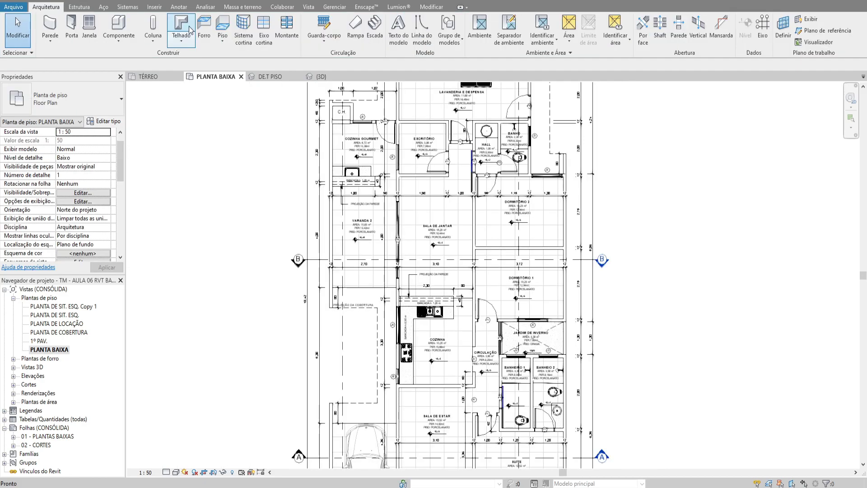
- Start a new floor and trace its boundary line by line along the inner wall faces of DORMITÓRIO 1
{"action": "left_click", "coordinate": [225, 28]}
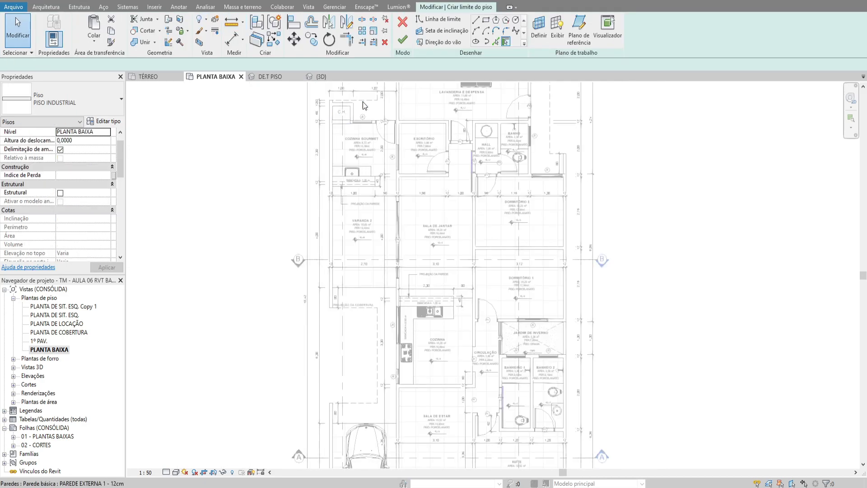
{"action": "left_click", "coordinate": [477, 21]}
{"action": "scroll", "coordinate": [564, 261], "scroll_direction": "up", "scroll_amount": 3}
{"action": "middle_click_drag", "start_coordinate": [563, 271], "coordinate": [560, 154]}
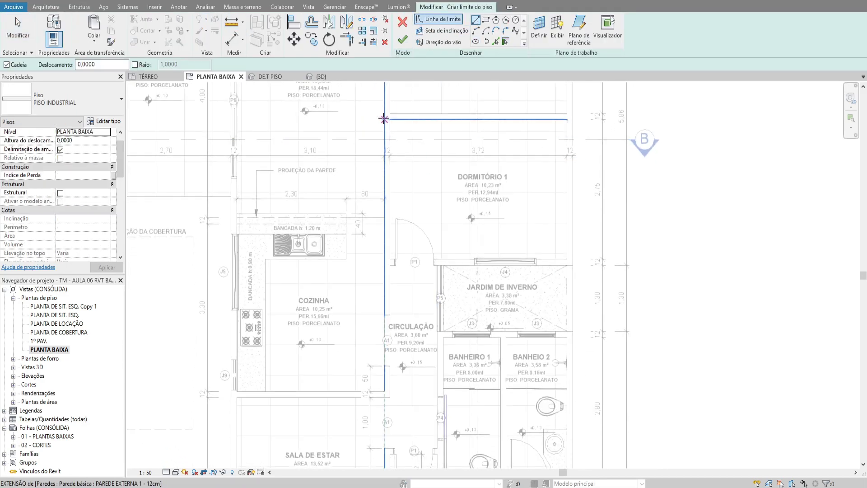
{"action": "left_click", "coordinate": [390, 119]}
{"action": "left_click", "coordinate": [567, 120]}
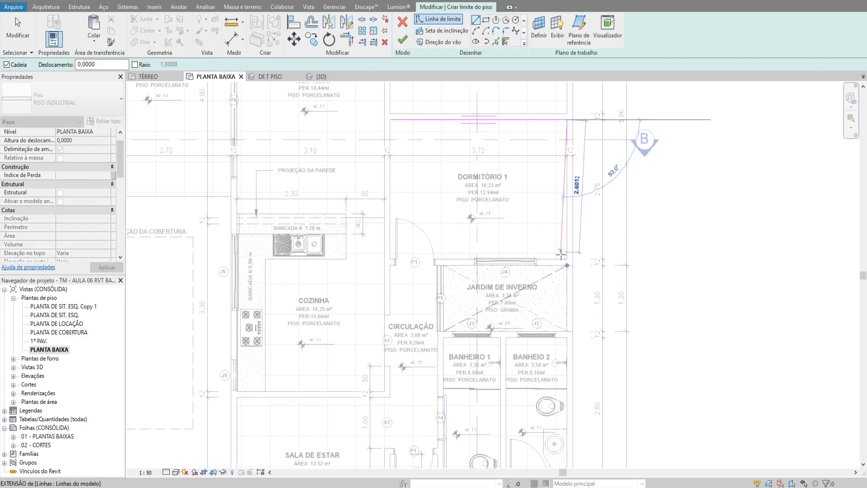
{"action": "left_click", "coordinate": [566, 258]}
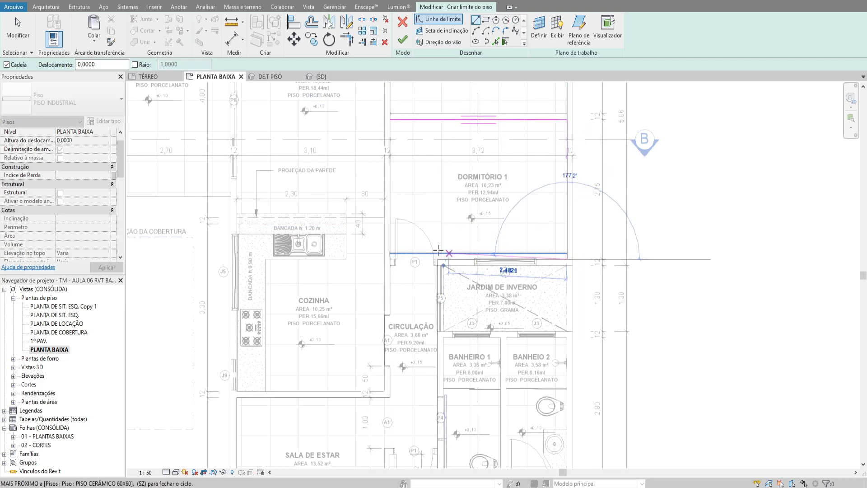
{"action": "left_click", "coordinate": [390, 259]}
{"action": "key", "text": "Escape"}
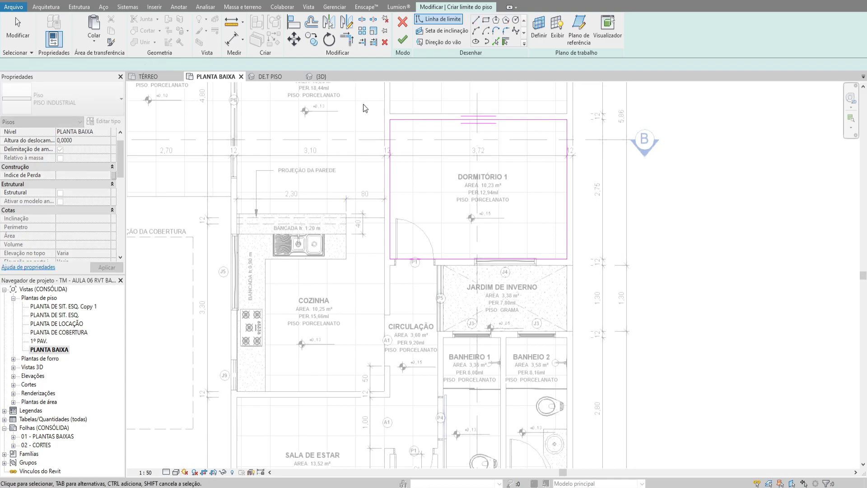
- Replace the traced boundary lines with a single rectangle covering DORMITÓRIO 1 and finish the floor
{"action": "left_click_drag", "start_coordinate": [365, 105], "coordinate": [610, 304]}
{"action": "key", "text": "Delete"}
{"action": "left_click", "coordinate": [486, 22]}
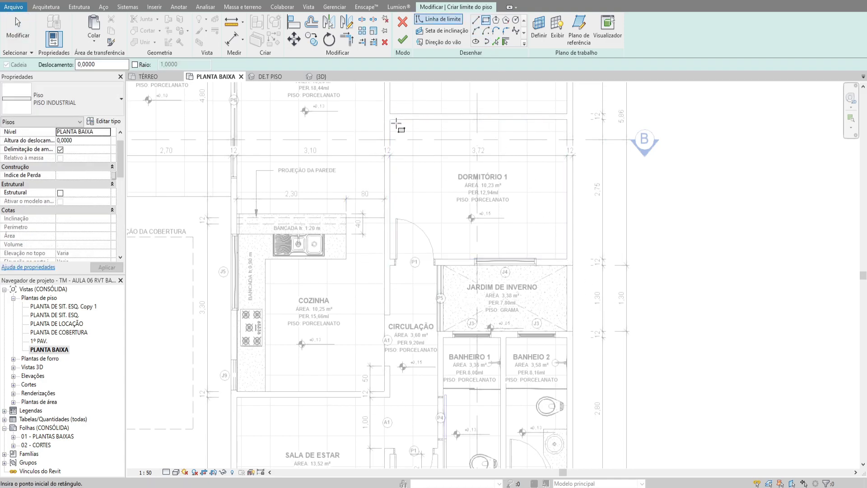
{"action": "left_click", "coordinate": [390, 120]}
{"action": "left_click", "coordinate": [567, 259]}
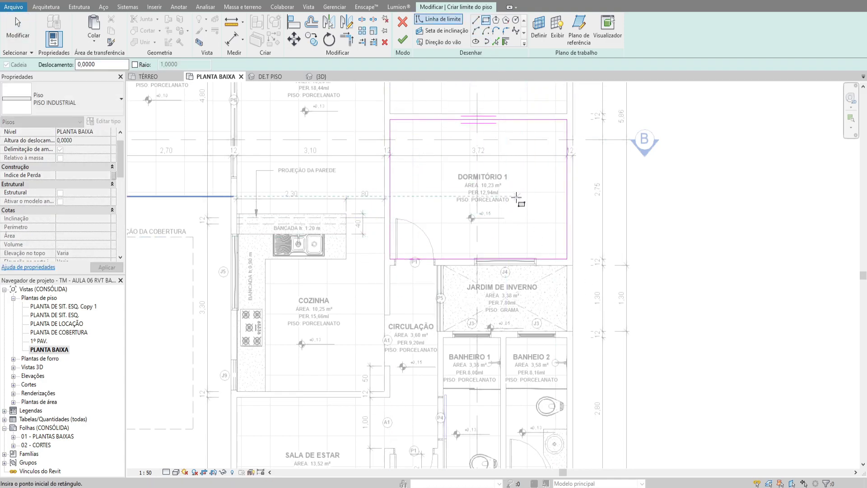
{"action": "key", "text": "Escape"}
{"action": "middle_click_drag", "start_coordinate": [516, 197], "coordinate": [551, 280]}
{"action": "left_click", "coordinate": [405, 42]}
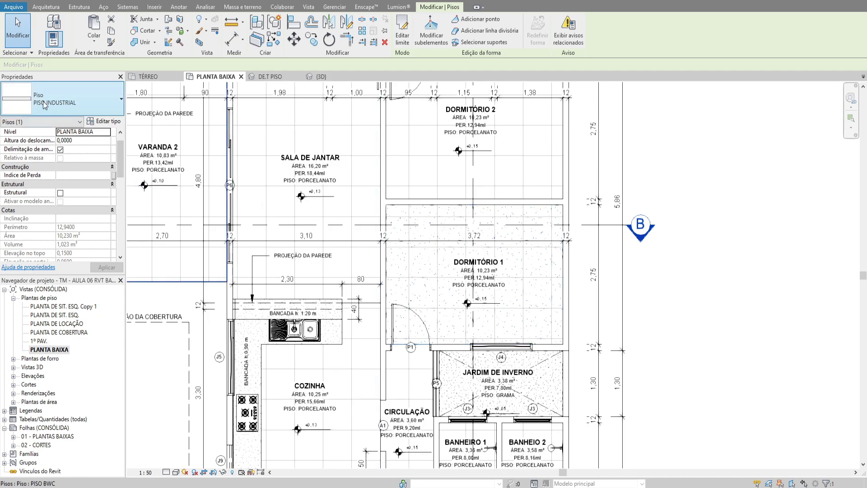
- Change the new DORMITÓRIO 1 floor to the type PORC 90X90 POLIDO COMPOSTO
{"action": "left_click", "coordinate": [63, 98]}
{"action": "left_click", "coordinate": [84, 275]}
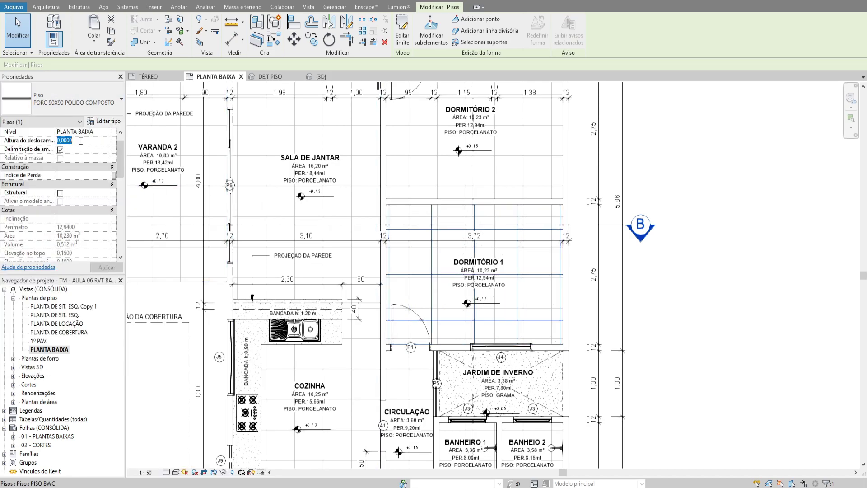
{"action": "key", "text": "Escape"}
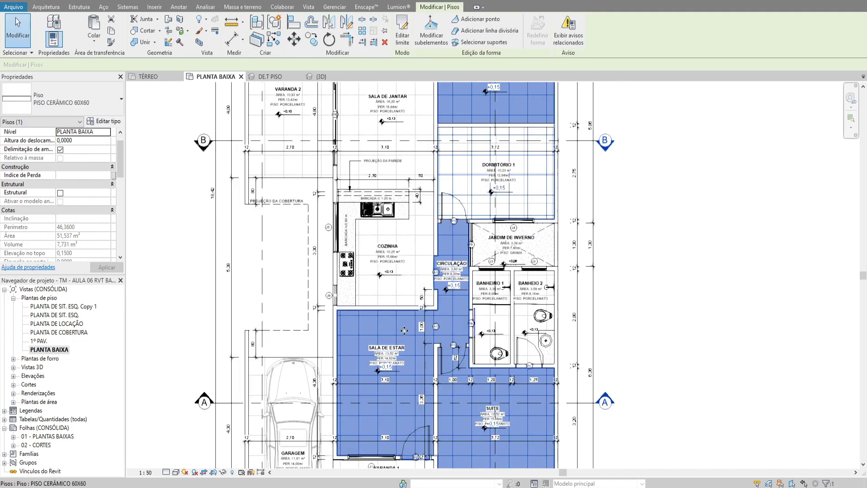
- Edit the PISO CERÂMICO 60X60 floor's boundary, adding lines along both faces of the wall between DORMITÓRIO 2 and DORMITÓRIO 1
{"action": "double_click", "coordinate": [404, 330]}
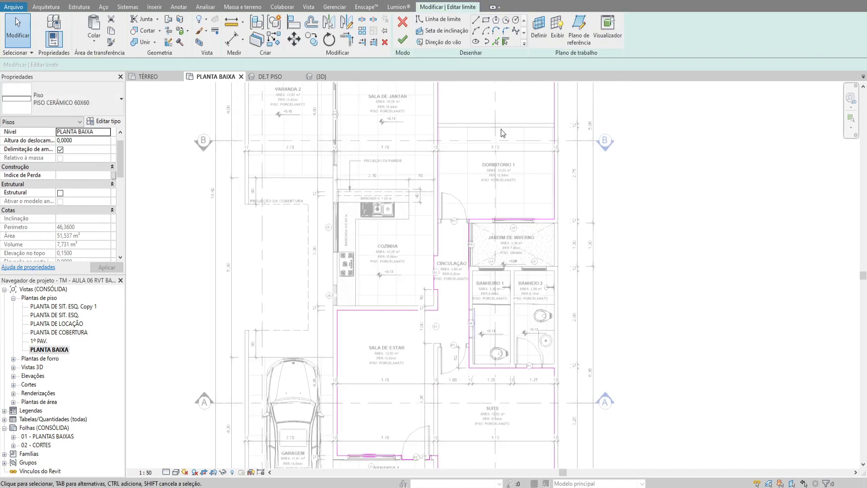
{"action": "scroll", "coordinate": [454, 244], "scroll_direction": "up", "scroll_amount": 2}
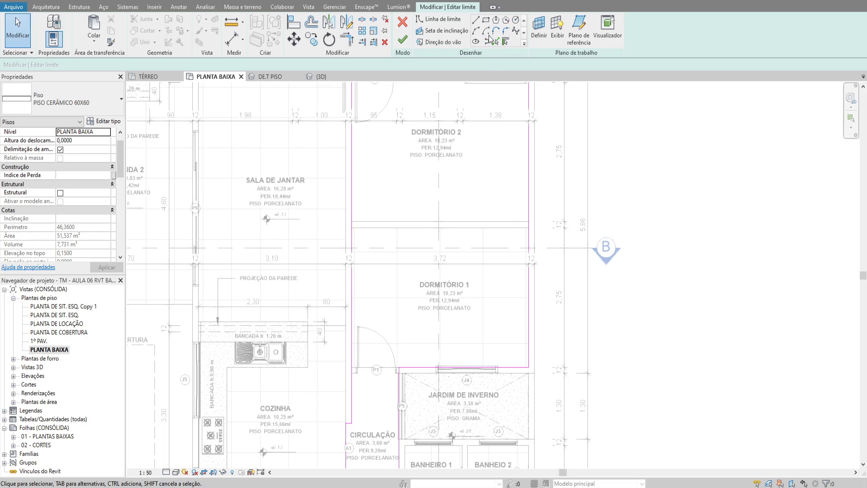
{"action": "left_click", "coordinate": [477, 21]}
{"action": "left_click", "coordinate": [528, 222]}
{"action": "left_click", "coordinate": [352, 221]}
{"action": "left_click", "coordinate": [529, 228]}
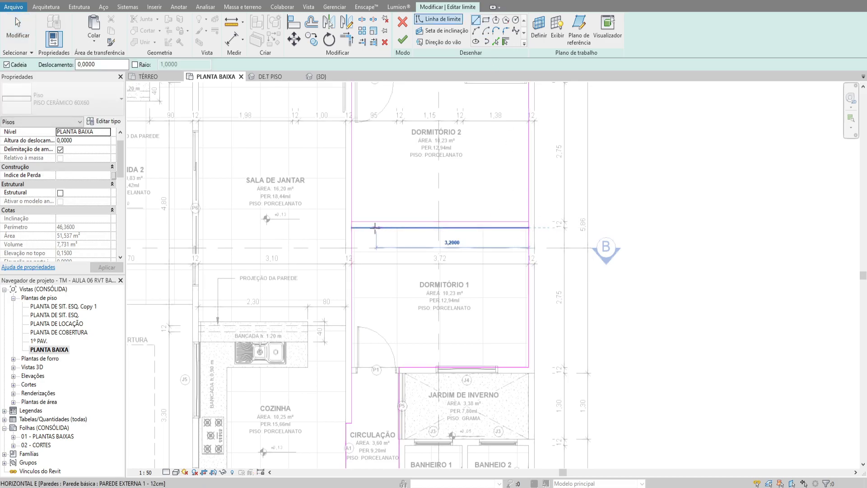
{"action": "left_click", "coordinate": [352, 228]}
- Split and trim the boundary lines around DORMITÓRIO 1 so its outline separates from DORMITÓRIO 2 and CIRCULAÇÃO
{"action": "scroll", "coordinate": [352, 220], "scroll_direction": "up", "scroll_amount": 1}
{"action": "key", "text": "s"}
{"action": "key", "text": "l"}
{"action": "left_click", "coordinate": [352, 226]}
{"action": "scroll", "coordinate": [582, 221], "scroll_direction": "down", "scroll_amount": 1}
{"action": "middle_click_drag", "start_coordinate": [583, 221], "coordinate": [582, 175]}
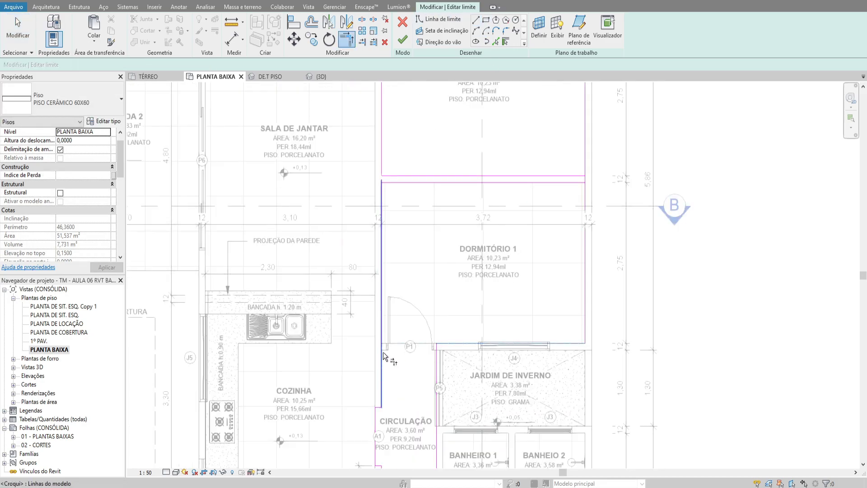
{"action": "left_click", "coordinate": [382, 352]}
{"action": "left_click", "coordinate": [443, 343]}
{"action": "left_click", "coordinate": [721, 476]}
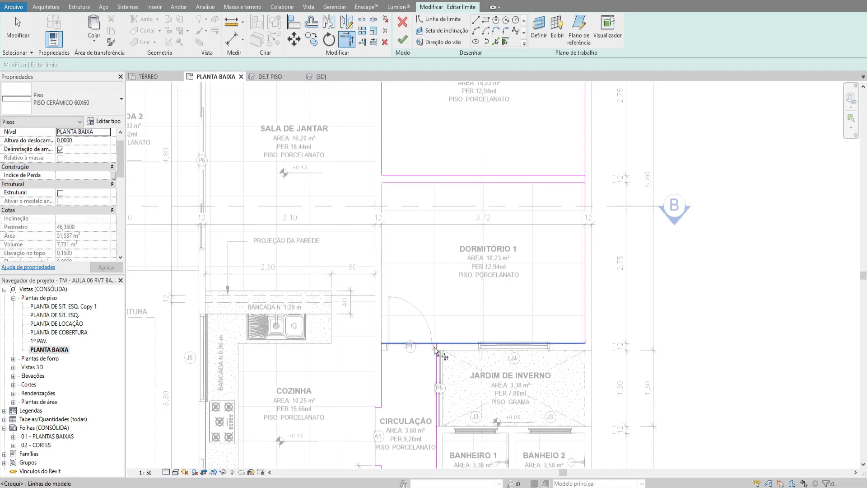
{"action": "left_click", "coordinate": [436, 351]}
- Delete the boundary loop around DORMITÓRIO 1 and finish the ceramic floor's boundary edit
{"action": "key", "text": "Escape"}
{"action": "key", "text": "Tab"}
{"action": "left_click", "coordinate": [512, 183]}
{"action": "key", "text": "Delete"}
{"action": "middle_click_drag", "start_coordinate": [500, 192], "coordinate": [492, 220]}
{"action": "left_click", "coordinate": [404, 40]}
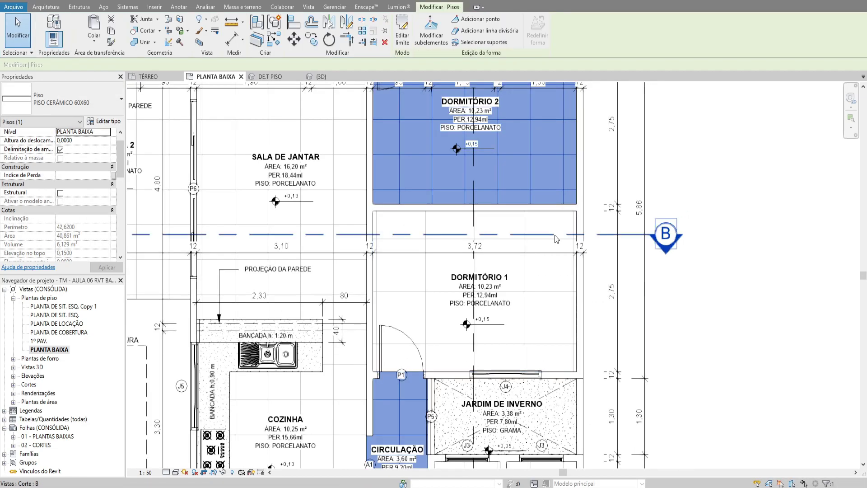
- Select the porcelain floor in DORMITÓRIO 1 to check its type and extent, and clear the selection
{"action": "scroll", "coordinate": [555, 235], "scroll_direction": "down", "scroll_amount": 1}
{"action": "left_click", "coordinate": [441, 275]}
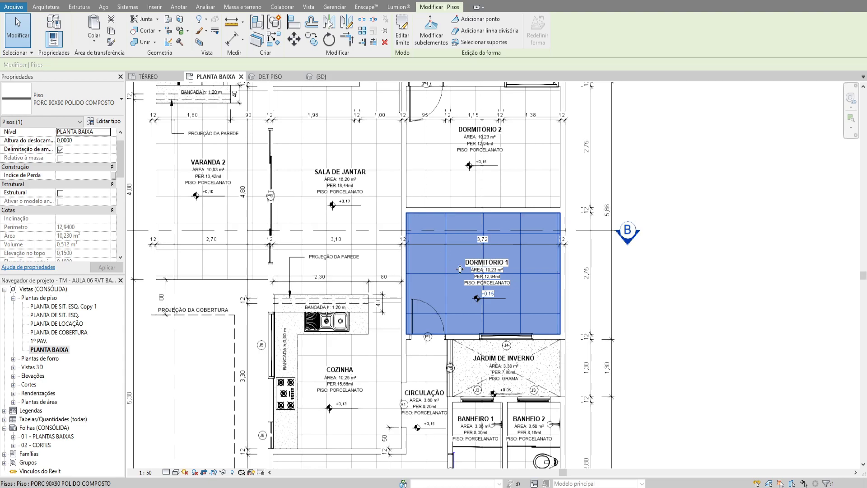
{"action": "scroll", "coordinate": [460, 269], "scroll_direction": "up", "scroll_amount": 2}
{"action": "left_click", "coordinate": [424, 241]}
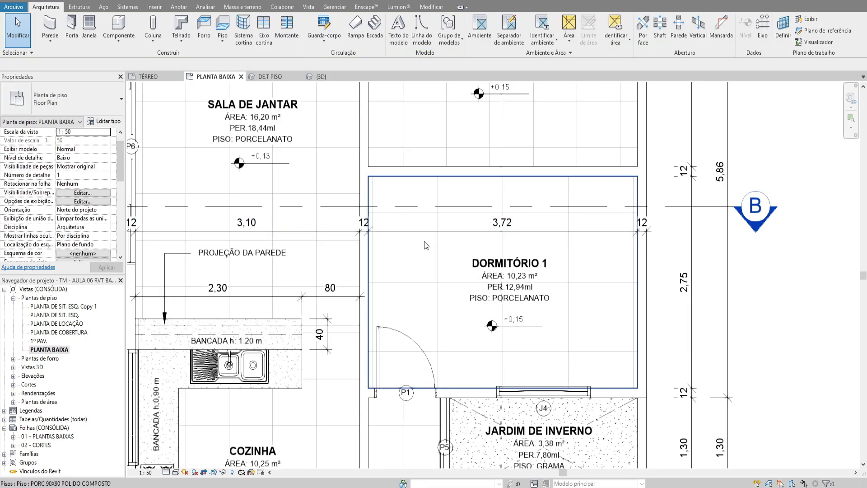
- Align the DORMITÓRIO 1 tile pattern with the wall shared with SALA DE JANTAR and the wall containing door P1
{"action": "middle_click_drag", "start_coordinate": [422, 241], "coordinate": [418, 259]}
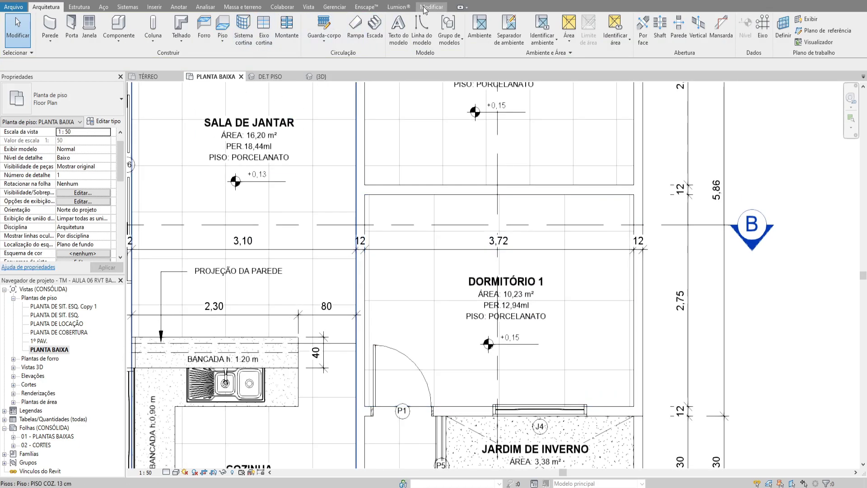
{"action": "left_click", "coordinate": [430, 6]}
{"action": "left_click", "coordinate": [293, 29]}
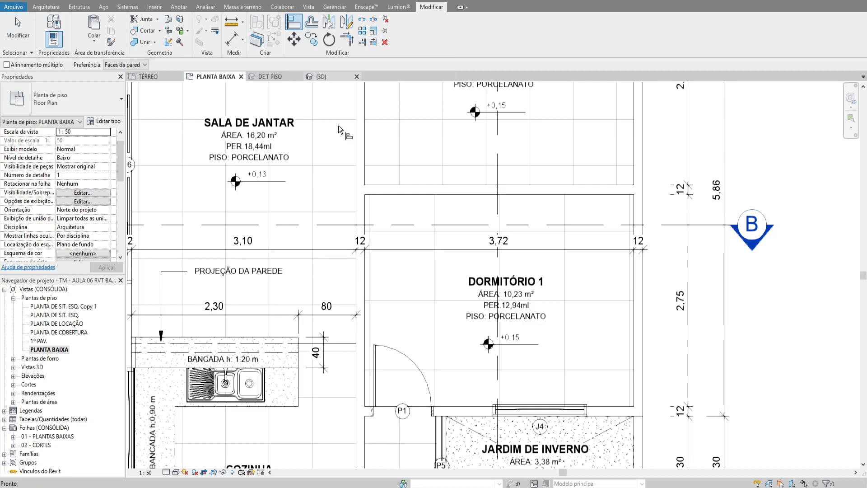
{"action": "left_click", "coordinate": [364, 277]}
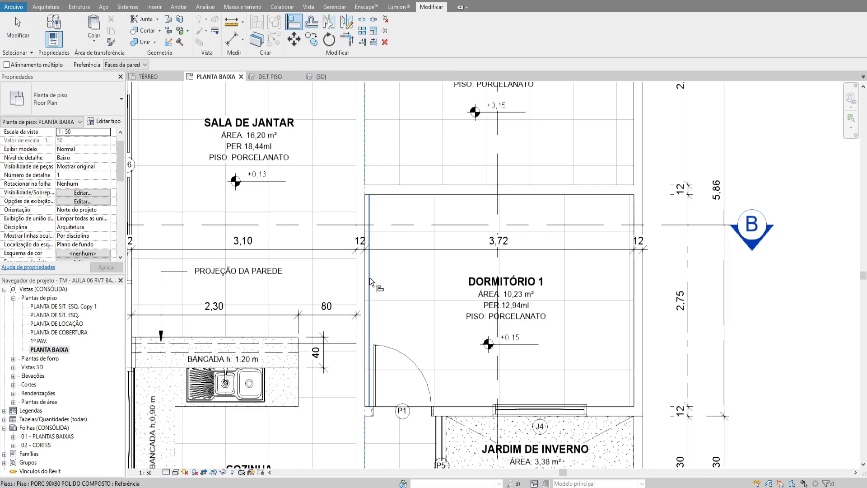
{"action": "left_click", "coordinate": [433, 266]}
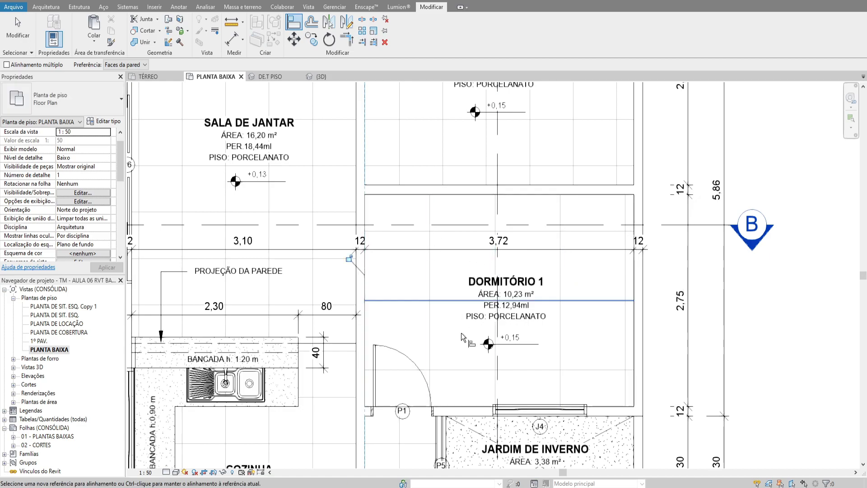
{"action": "left_click", "coordinate": [455, 406]}
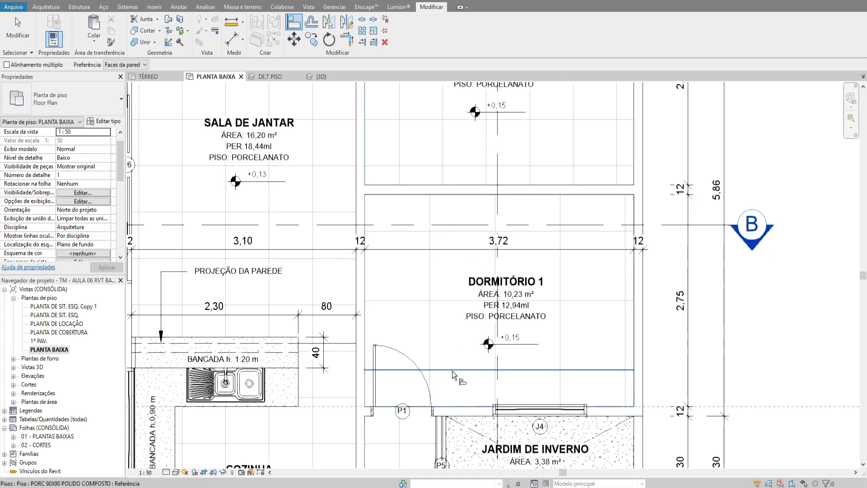
{"action": "left_click", "coordinate": [452, 371]}
{"action": "key", "text": "Escape"}
{"action": "key", "text": "Escape"}
- Dimension the height and width of one tile in the DORMITÓRIO 1 floor pattern with aligned dimensions
{"action": "scroll", "coordinate": [573, 262], "scroll_direction": "up", "scroll_amount": 4}
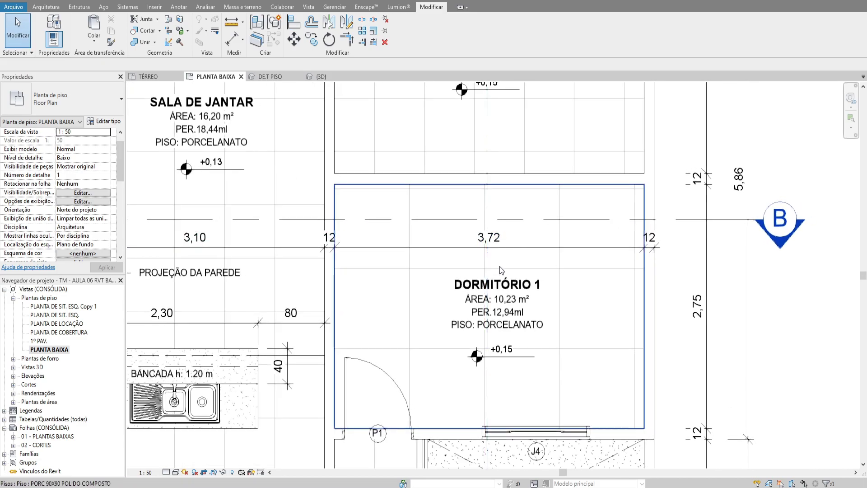
{"action": "middle_click_drag", "start_coordinate": [558, 277], "coordinate": [533, 283]}
{"action": "middle_click_drag", "start_coordinate": [587, 234], "coordinate": [566, 229]}
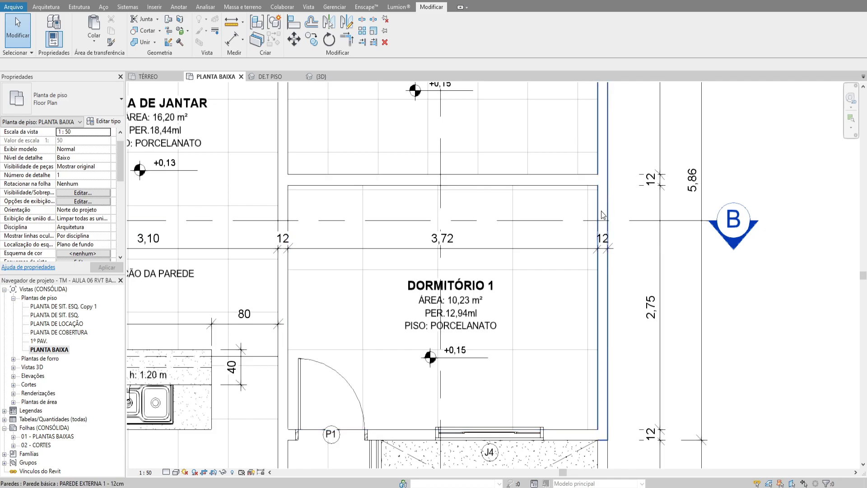
{"action": "middle_click_drag", "start_coordinate": [581, 233], "coordinate": [590, 218]}
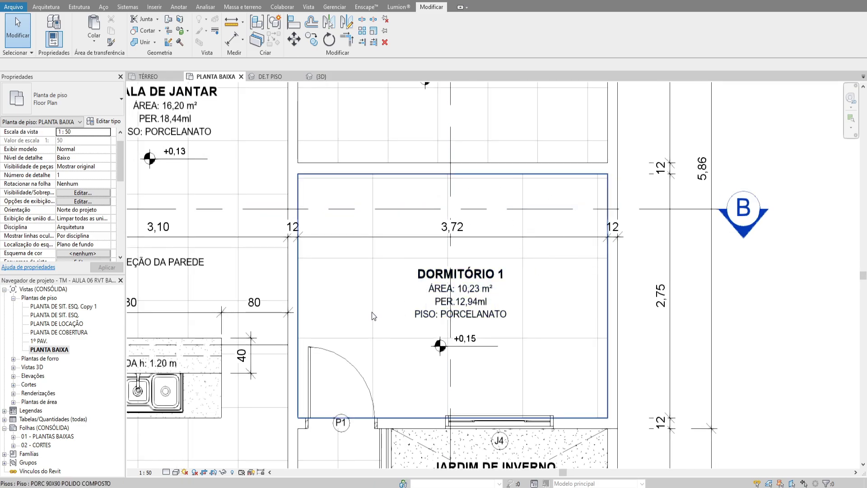
{"action": "middle_click_drag", "start_coordinate": [363, 267], "coordinate": [348, 269]}
{"action": "key", "text": "d"}
{"action": "key", "text": "i"}
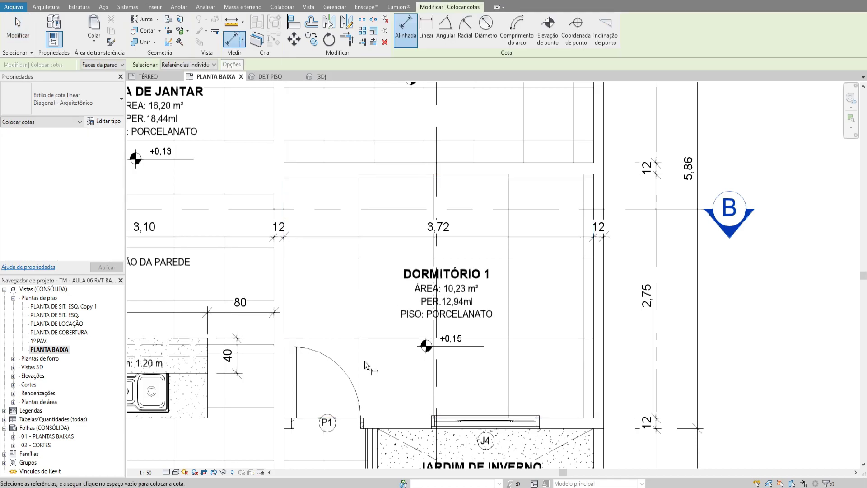
{"action": "left_click", "coordinate": [342, 338]}
{"action": "left_click", "coordinate": [338, 258]}
{"action": "left_click", "coordinate": [339, 280]}
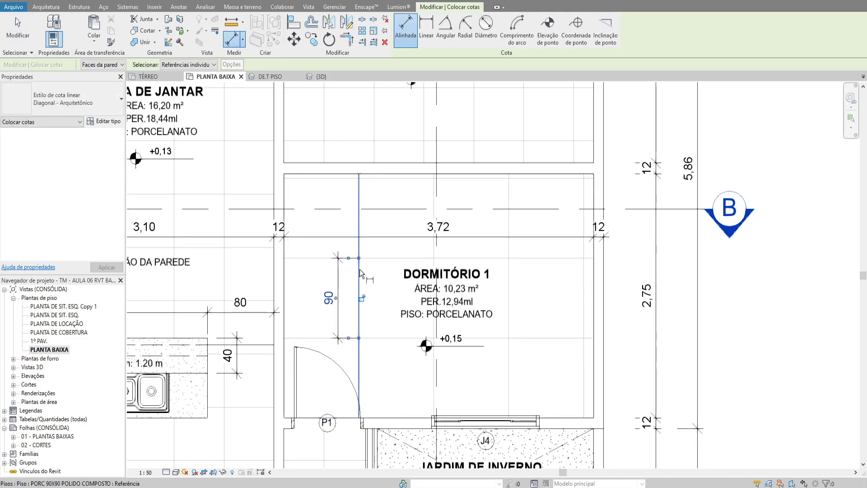
{"action": "left_click", "coordinate": [359, 269]}
{"action": "left_click", "coordinate": [286, 277]}
{"action": "left_click", "coordinate": [322, 286]}
{"action": "key", "text": "Escape"}
{"action": "key", "text": "Escape"}
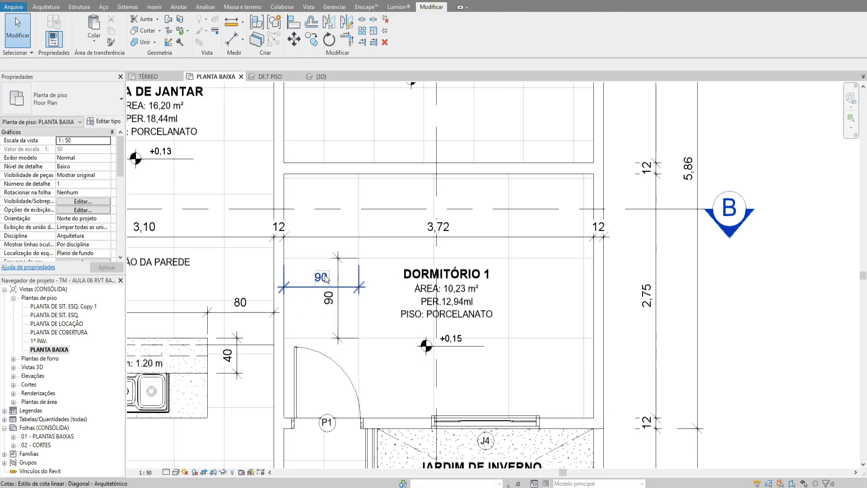
- Delete both tile dimensions from the DORMITÓRIO 1 floor
{"action": "left_click", "coordinate": [326, 278]}
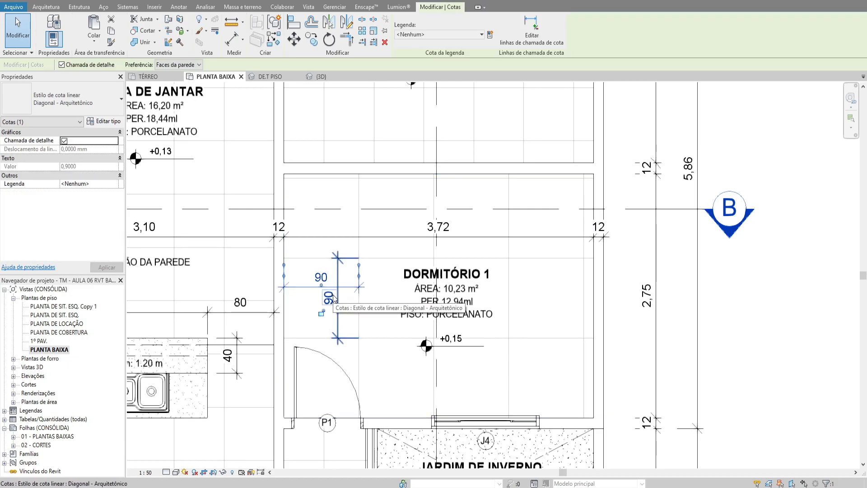
{"action": "key", "text": "Delete"}
{"action": "left_click", "coordinate": [336, 298]}
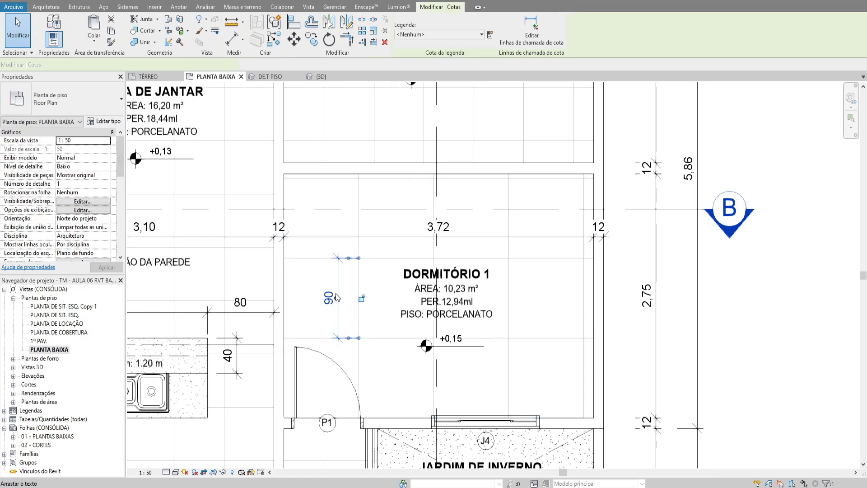
{"action": "key", "text": "Delete"}
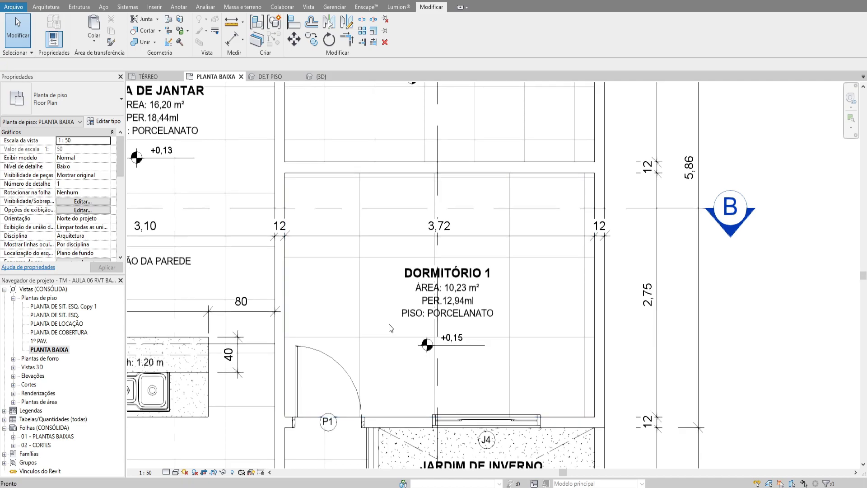
- Draw a vertical 0.5 m detail line up from the door P1 wall in DORMITÓRIO 1, with a short horizontal line at its upper end
{"action": "key", "text": "d"}
{"action": "key", "text": "l"}
{"action": "left_click", "coordinate": [390, 415]}
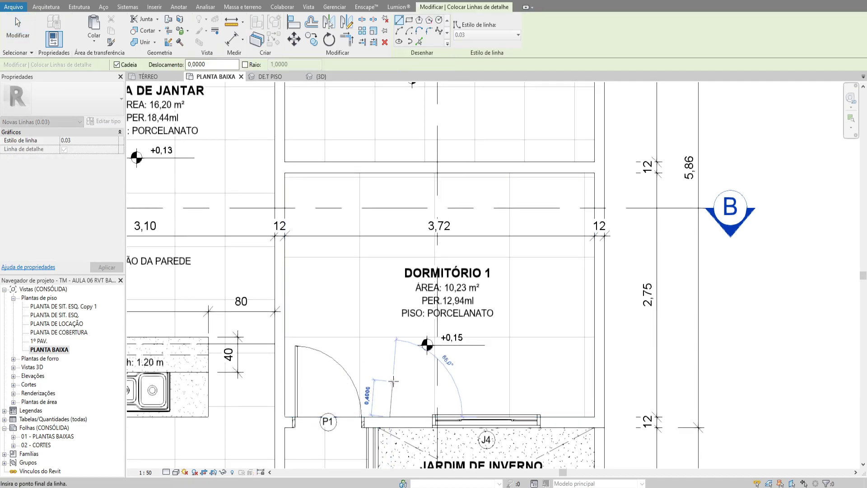
{"action": "type", "text": ".5"}
{"action": "key", "text": "Return"}
{"action": "key", "text": "Escape"}
{"action": "key", "text": "Escape"}
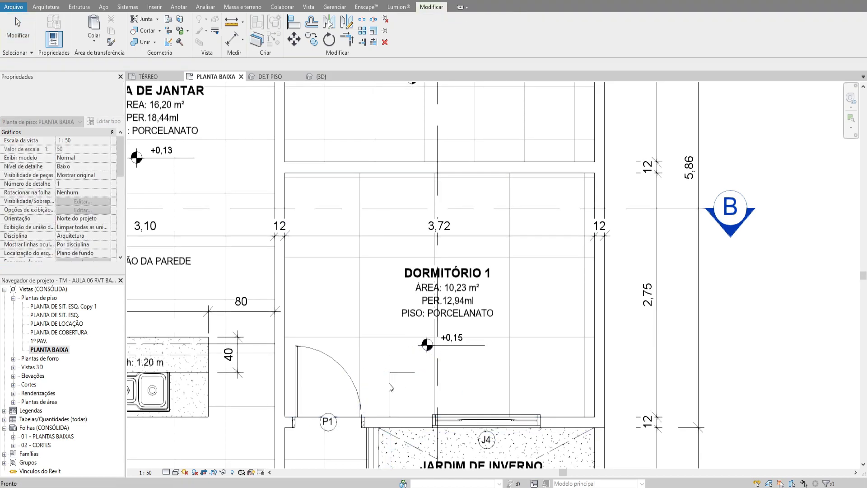
- Try to align the DORMITÓRIO 1 tile pattern with the short horizontal detail line
{"action": "key", "text": "a"}
{"action": "key", "text": "l"}
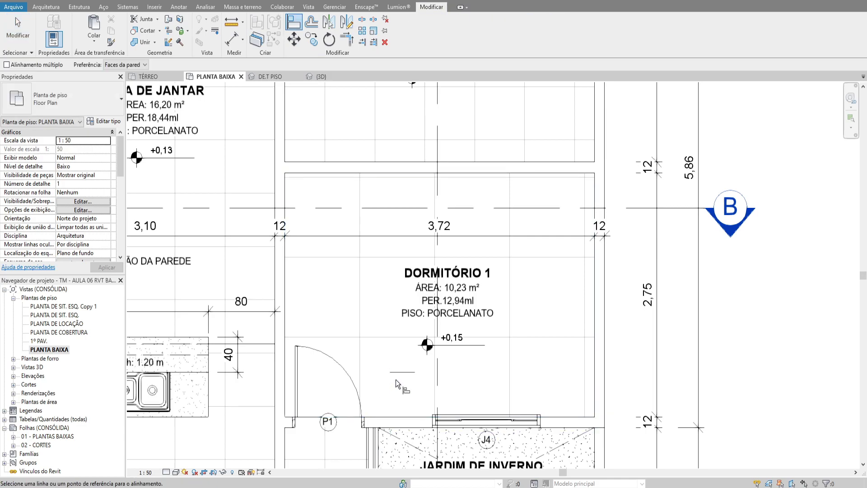
{"action": "left_click", "coordinate": [400, 361]}
{"action": "key", "text": "Escape"}
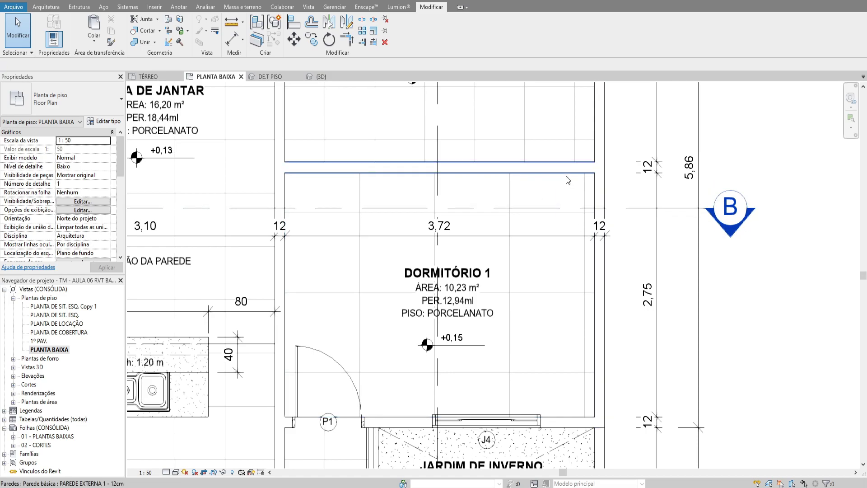
- Draw a vertical detail line across DORMITÓRIO 1 near its outer wall and a diagonal one from its upper end to the room's lower corner
{"action": "key", "text": "d"}
{"action": "key", "text": "l"}
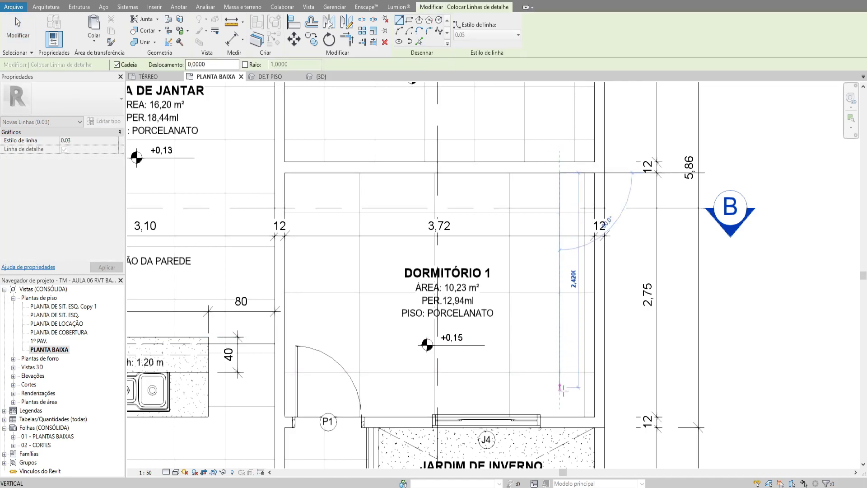
{"action": "left_click", "coordinate": [560, 417]}
{"action": "key", "text": "Escape"}
{"action": "left_click", "coordinate": [594, 417]}
{"action": "left_click", "coordinate": [559, 173]}
{"action": "key", "text": "Escape"}
{"action": "key", "text": "Escape"}
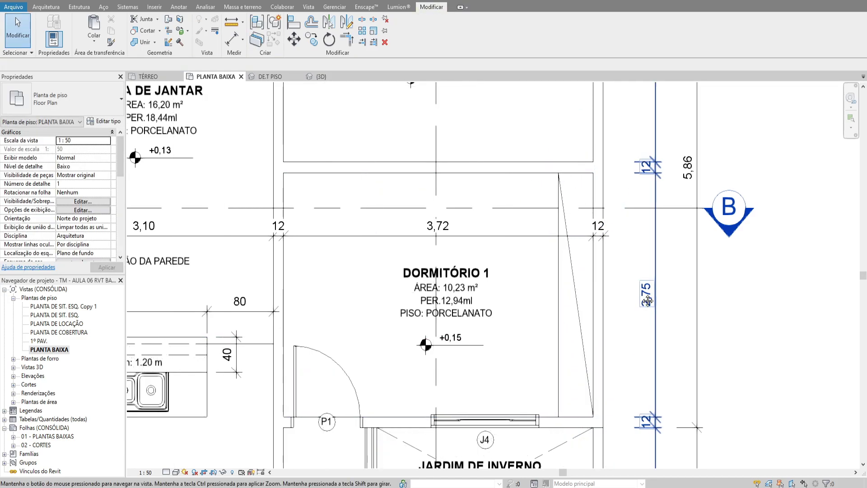
- Delete the vertical and diagonal detail lines from DORMITÓRIO 1
{"action": "middle_click_drag", "start_coordinate": [657, 253], "coordinate": [636, 243]}
{"action": "left_click", "coordinate": [552, 257]}
{"action": "key", "text": "Delete"}
{"action": "left_click", "coordinate": [540, 255]}
{"action": "key", "text": "Delete"}
- Clear the selection in the floor plan and open the section B view from its section marker
{"action": "scroll", "coordinate": [540, 256], "scroll_direction": "down", "scroll_amount": 2}
{"action": "middle_click_drag", "start_coordinate": [394, 249], "coordinate": [493, 279]}
{"action": "left_click", "coordinate": [430, 252]}
{"action": "scroll", "coordinate": [493, 277], "scroll_direction": "down", "scroll_amount": 3}
{"action": "key", "text": "Escape"}
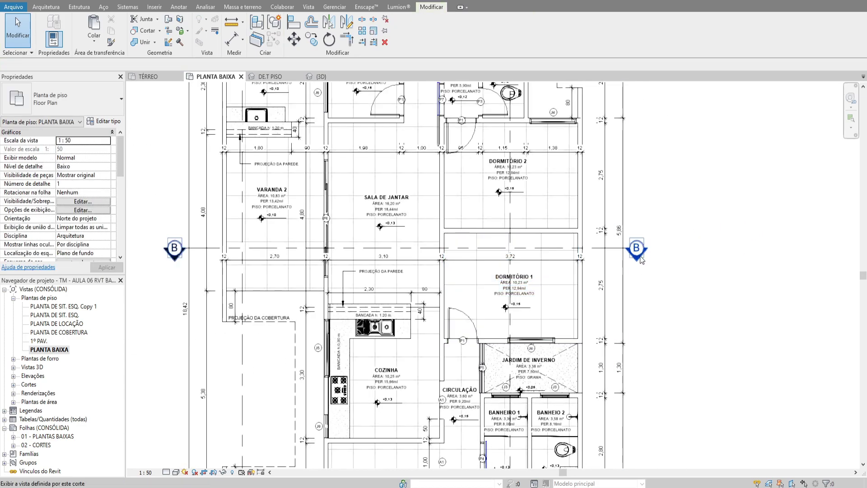
{"action": "double_click", "coordinate": [638, 261]}
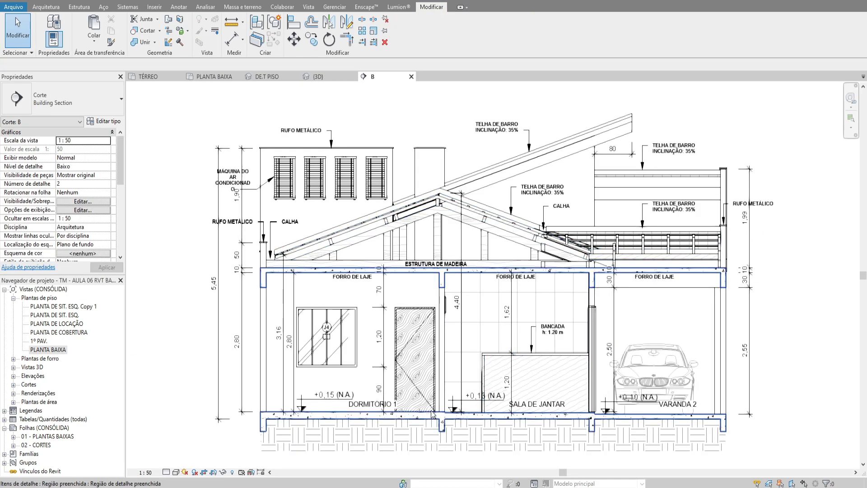
- Hide the concrete filled region covering the slabs and beams in section B
{"action": "scroll", "coordinate": [403, 331], "scroll_direction": "up", "scroll_amount": 5}
{"action": "scroll", "coordinate": [403, 331], "scroll_direction": "up", "scroll_amount": 1}
{"action": "left_click", "coordinate": [410, 314]}
{"action": "scroll", "coordinate": [410, 312], "scroll_direction": "down", "scroll_amount": 3}
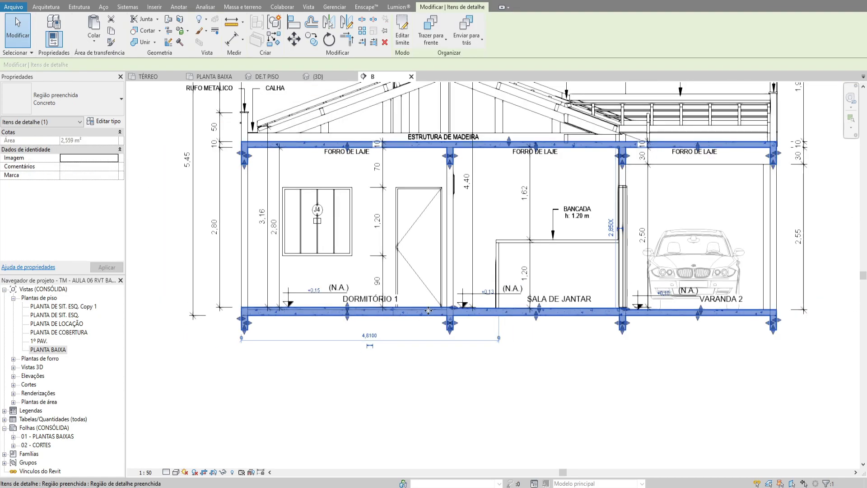
{"action": "middle_click_drag", "start_coordinate": [438, 318], "coordinate": [416, 368]}
{"action": "key", "text": "Escape"}
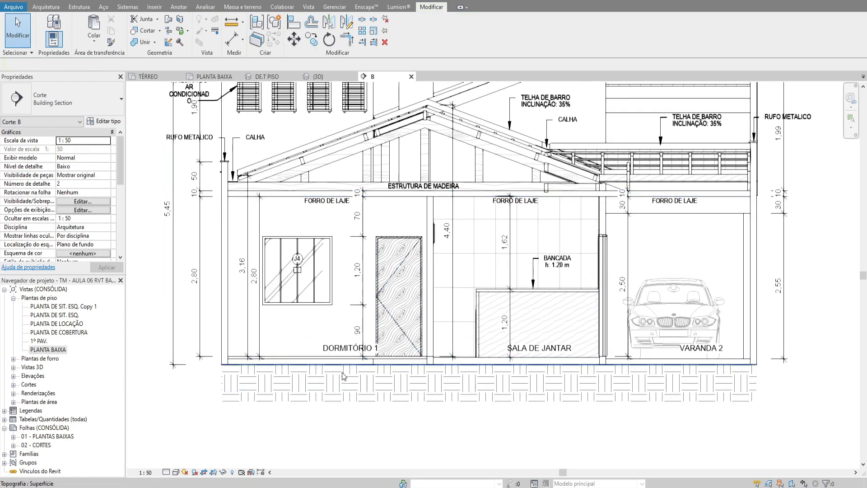
- Select the DORMITÓRIO 1 floor in section B to check its type, and clear the selection
{"action": "scroll", "coordinate": [264, 369], "scroll_direction": "up", "scroll_amount": 3}
{"action": "left_click", "coordinate": [307, 362]}
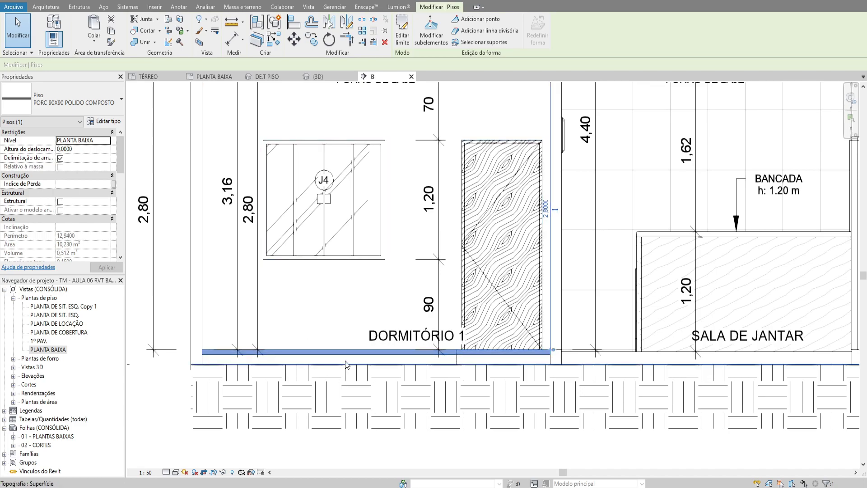
{"action": "key", "text": "Escape"}
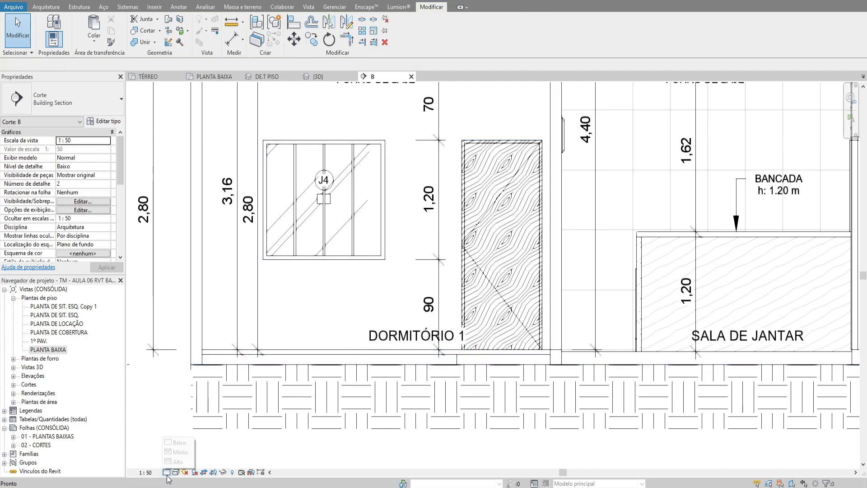
- Set section B's detail level to Alto and examine the layers of the DORMITÓRIO 1 floor
{"action": "left_click", "coordinate": [174, 465]}
{"action": "scroll", "coordinate": [196, 354], "scroll_direction": "up", "scroll_amount": 5}
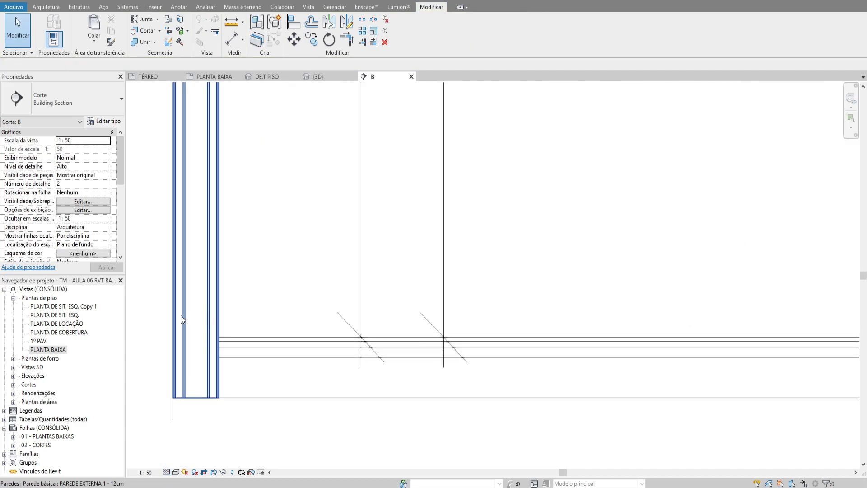
{"action": "scroll", "coordinate": [222, 349], "scroll_direction": "down", "scroll_amount": 3}
{"action": "left_click", "coordinate": [227, 349]}
{"action": "middle_click_drag", "start_coordinate": [519, 358], "coordinate": [304, 346]}
{"action": "middle_click_drag", "start_coordinate": [590, 363], "coordinate": [519, 382]}
{"action": "middle_click_drag", "start_coordinate": [309, 325], "coordinate": [466, 326]}
{"action": "key", "text": "Escape"}
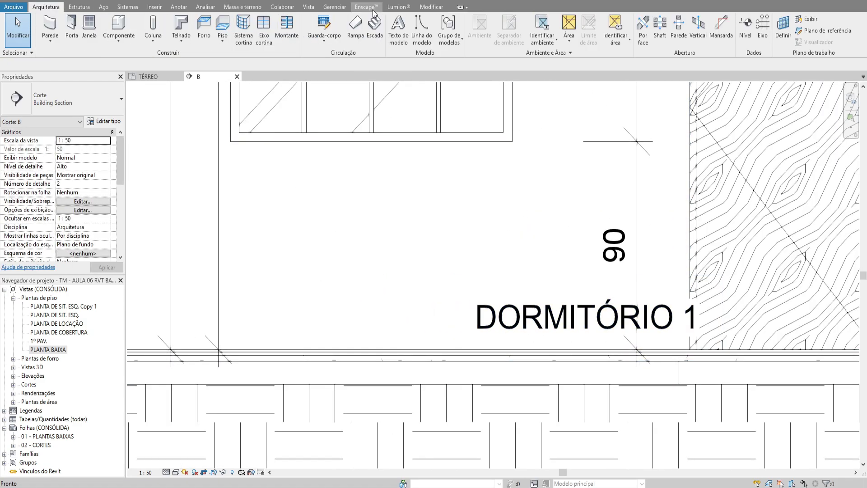
- Preview a material tag on the layers of the DORMITÓRIO 1 floor without placing it
{"action": "left_click", "coordinate": [180, 7]}
{"action": "left_click", "coordinate": [537, 37]}
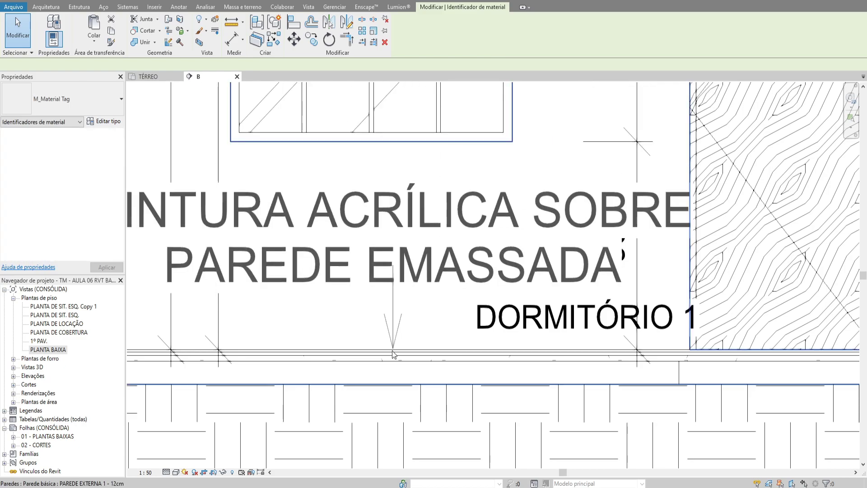
{"action": "scroll", "coordinate": [393, 354], "scroll_direction": "down", "scroll_amount": 3}
{"action": "scroll", "coordinate": [305, 388], "scroll_direction": "up", "scroll_amount": 4}
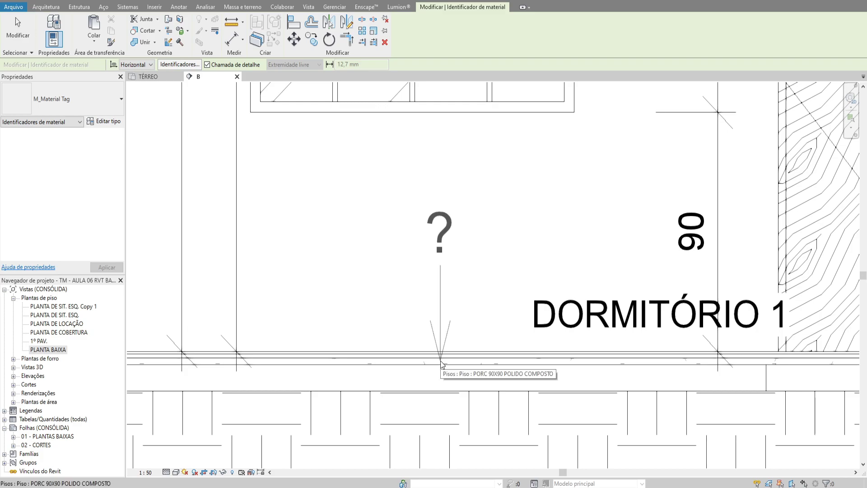
{"action": "key", "text": "Escape"}
{"action": "key", "text": "Escape"}
- Open the layer structure of the DORMITÓRIO 1 floor's type for editing
{"action": "scroll", "coordinate": [446, 358], "scroll_direction": "down", "scroll_amount": 3}
{"action": "left_click", "coordinate": [474, 373]}
{"action": "scroll", "coordinate": [474, 371], "scroll_direction": "up", "scroll_amount": 4}
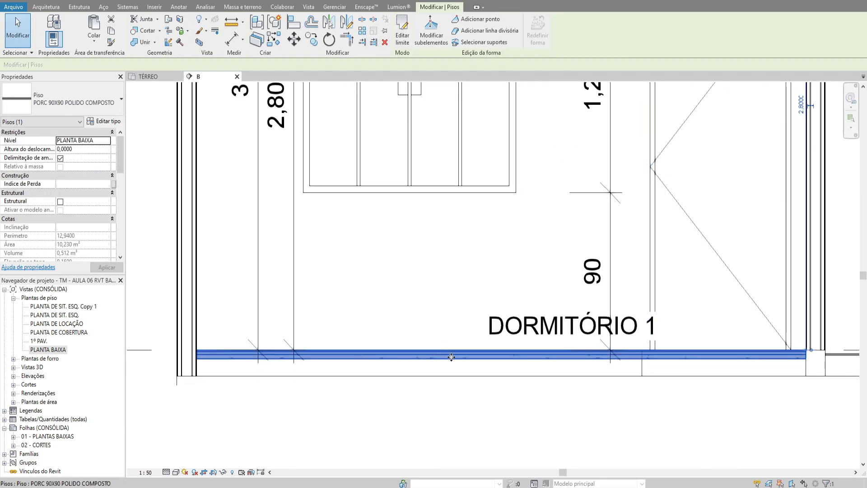
{"action": "left_click", "coordinate": [111, 122]}
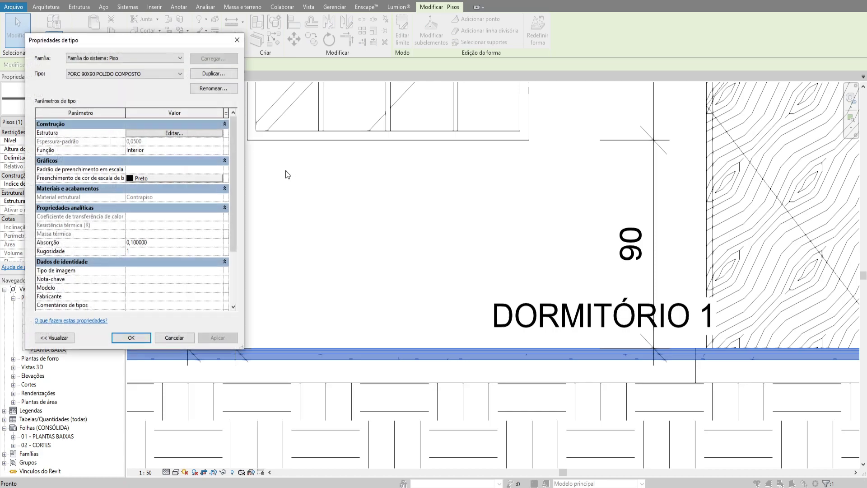
{"action": "left_click", "coordinate": [156, 131]}
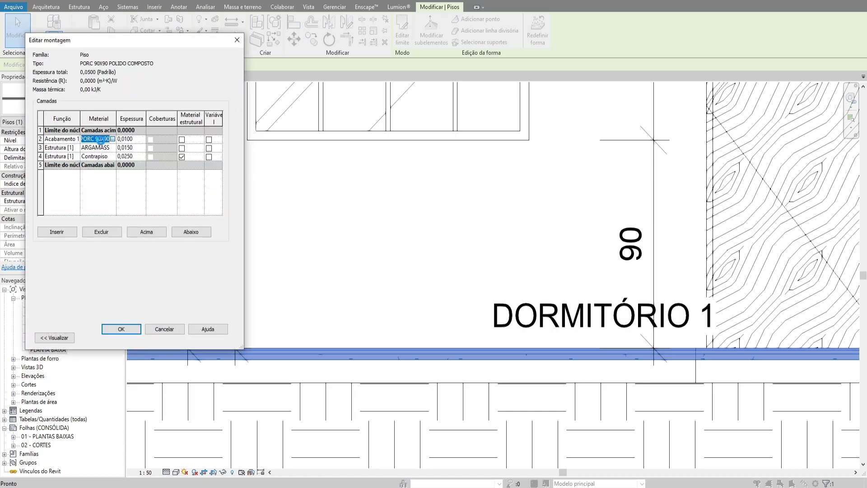
- Check the identity description of the PORC 90X90 material used in the floor's finish layer
{"action": "left_click", "coordinate": [112, 139]}
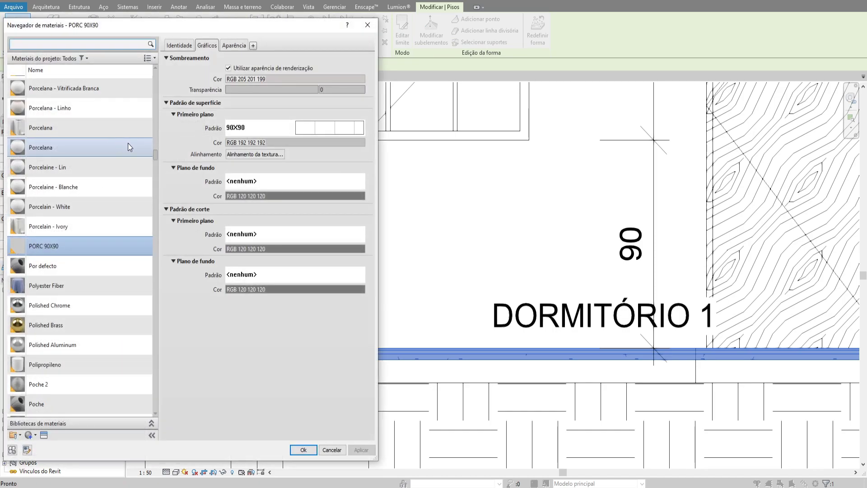
{"action": "left_click", "coordinate": [186, 45]}
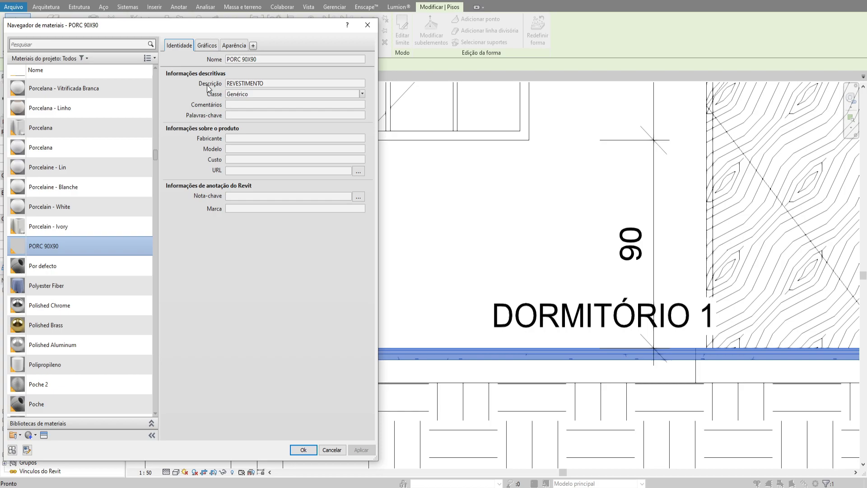
{"action": "left_click", "coordinate": [271, 84]}
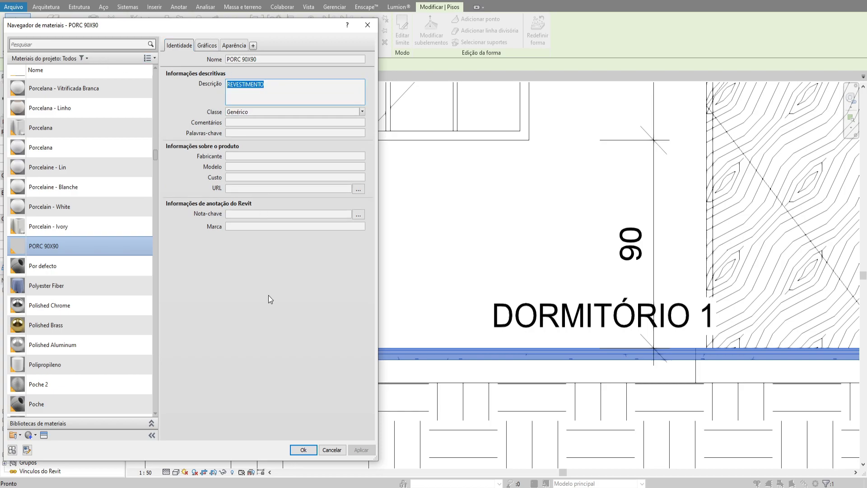
{"action": "left_click", "coordinate": [304, 450]}
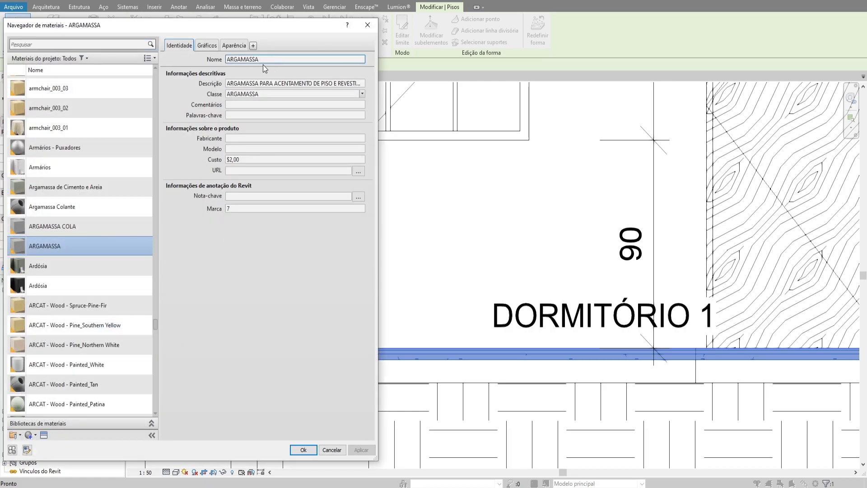
- Set the description of the ARGAMASSA material to ARGAMASSA and of Contrapiso to CONTRAPISO, and accept the floor type changes
{"action": "left_click", "coordinate": [250, 84]}
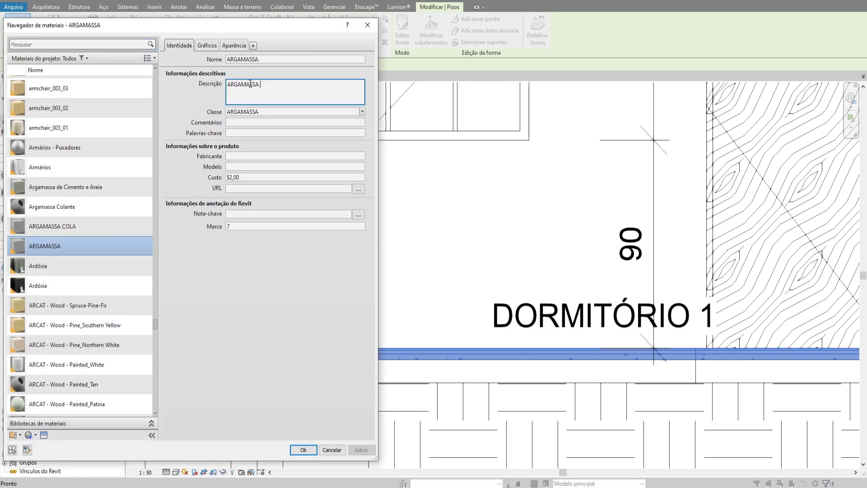
{"action": "left_click", "coordinate": [303, 450]}
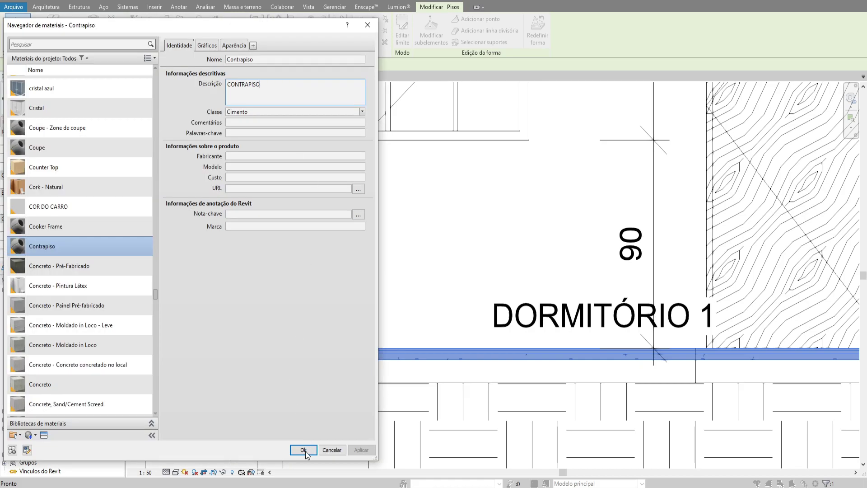
{"action": "left_click", "coordinate": [303, 450]}
{"action": "left_click", "coordinate": [121, 328]}
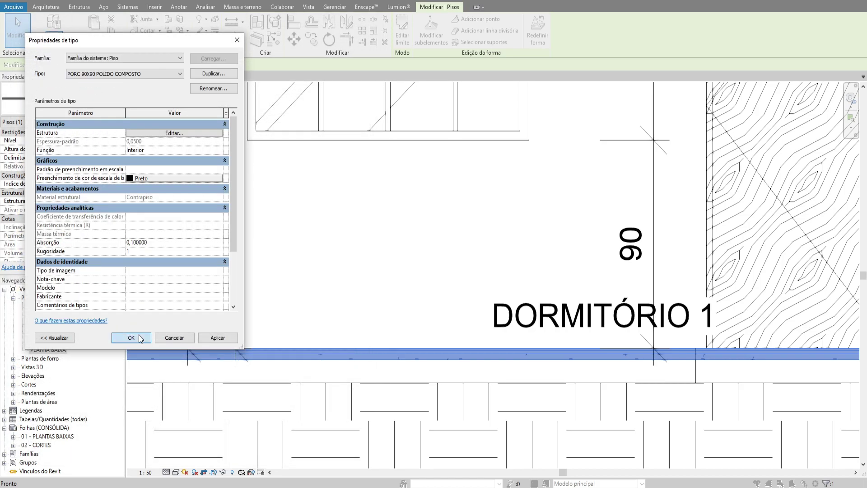
{"action": "left_click", "coordinate": [139, 336]}
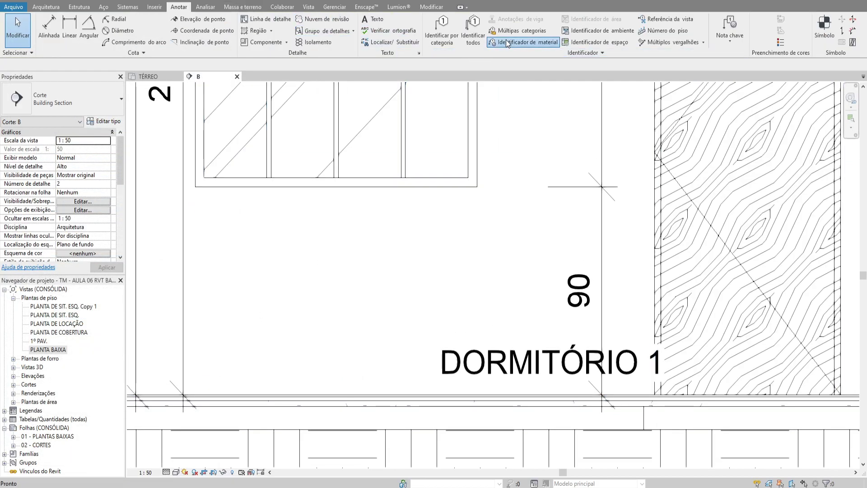
- Recheck the floor's material descriptions by previewing a material tag over the DORMITÓRIO 1 layers without placing it
{"action": "left_click", "coordinate": [507, 42]}
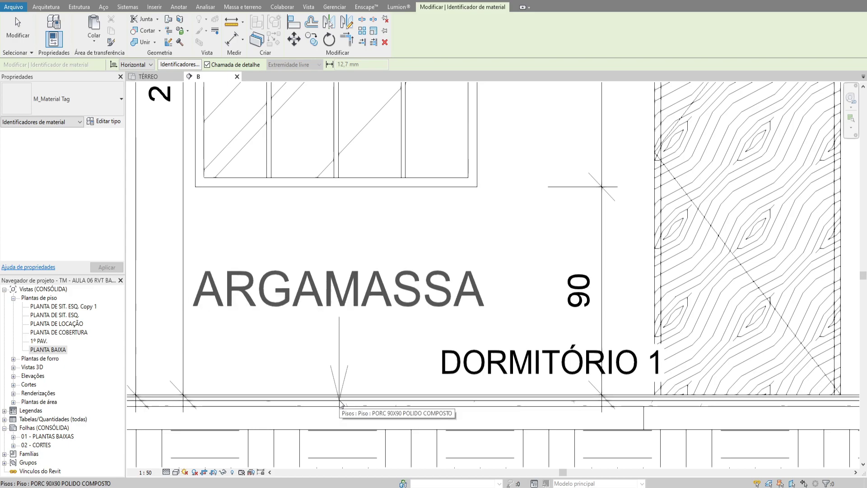
{"action": "middle_click_drag", "start_coordinate": [247, 381], "coordinate": [461, 339]}
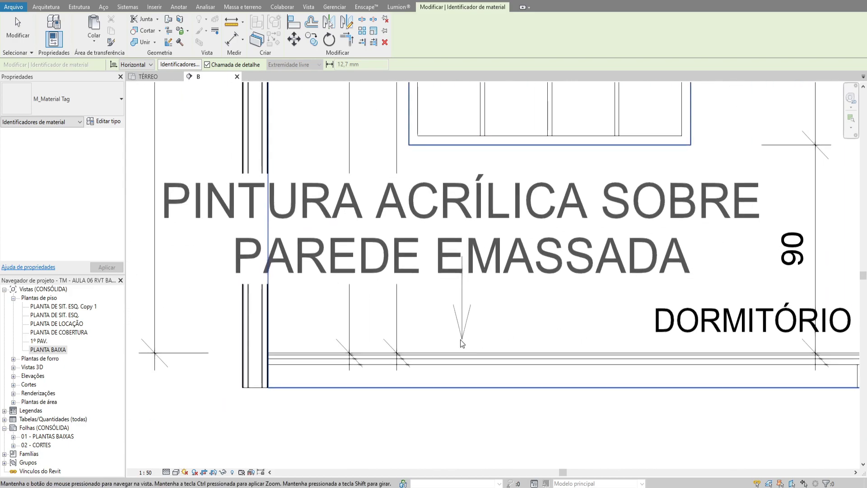
{"action": "key", "text": "Escape"}
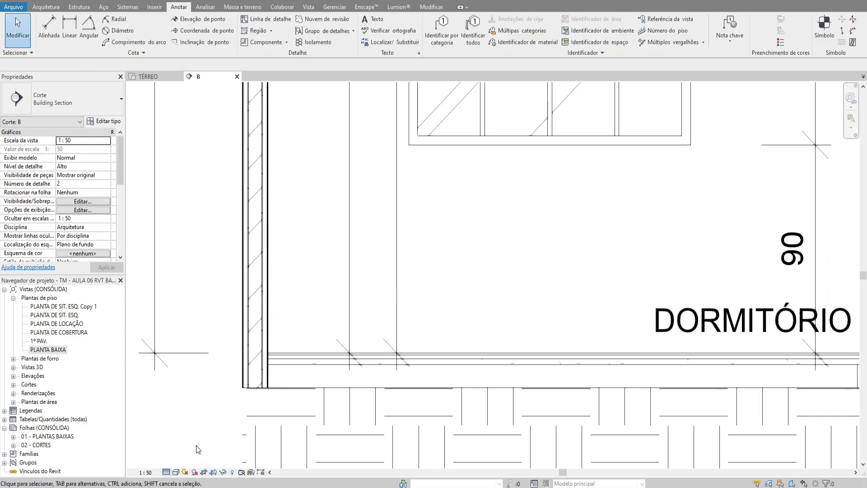
- Set section B's detail level to Baixo
{"action": "scroll", "coordinate": [196, 445], "scroll_direction": "down", "scroll_amount": 3}
{"action": "left_click", "coordinate": [166, 472]}
{"action": "left_click", "coordinate": [179, 443]}
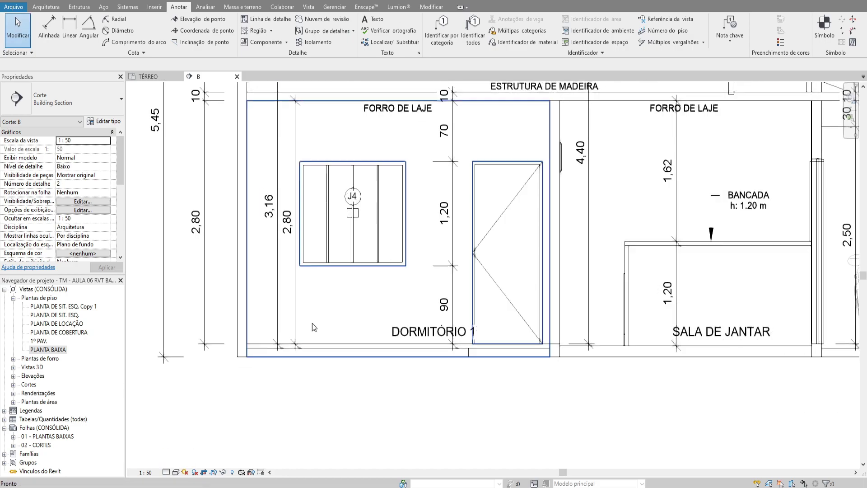
- Reveal the hidden elements in section B, unhide the concrete filled region, and leave the reveal mode
{"action": "left_click", "coordinate": [231, 472]}
{"action": "left_click", "coordinate": [389, 248]}
{"action": "scroll", "coordinate": [352, 293], "scroll_direction": "up", "scroll_amount": 2}
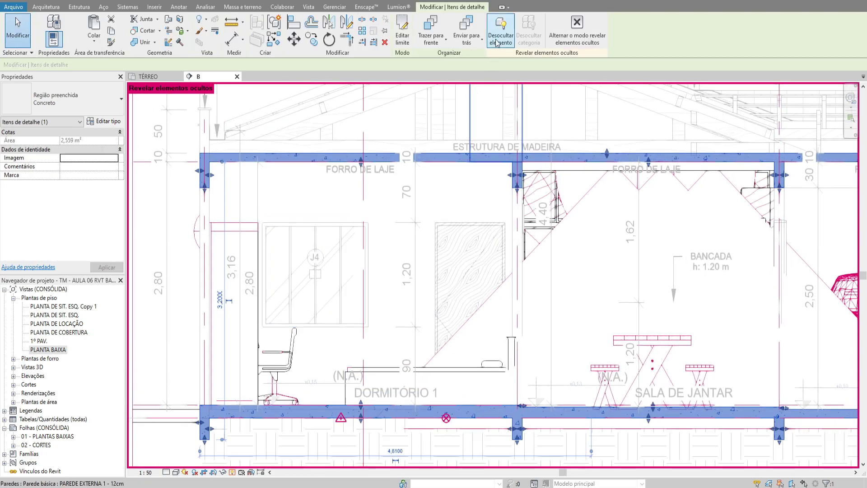
{"action": "left_click", "coordinate": [577, 28]}
{"action": "middle_click_drag", "start_coordinate": [444, 265], "coordinate": [451, 285]}
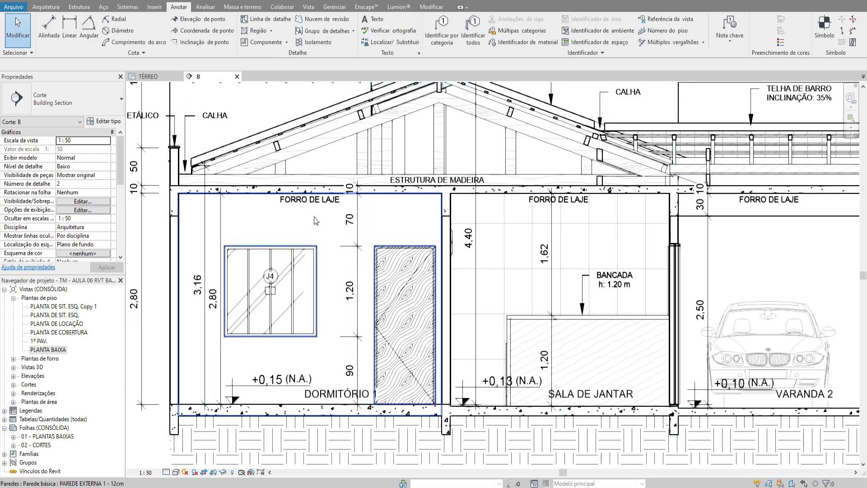
- Set section B's detail level back to Alto with the concrete region shown
{"action": "middle_click_drag", "start_coordinate": [268, 202], "coordinate": [297, 212]}
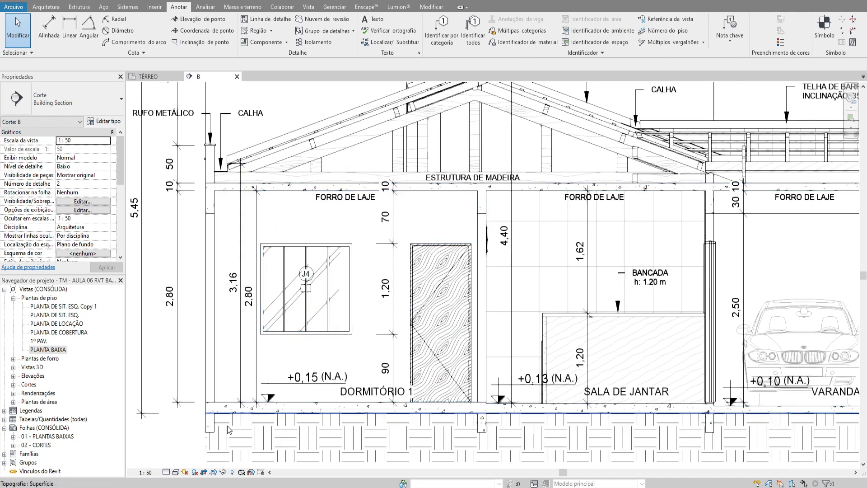
{"action": "left_click", "coordinate": [166, 472]}
{"action": "left_click", "coordinate": [178, 468]}
{"action": "middle_click_drag", "start_coordinate": [203, 429], "coordinate": [203, 398]}
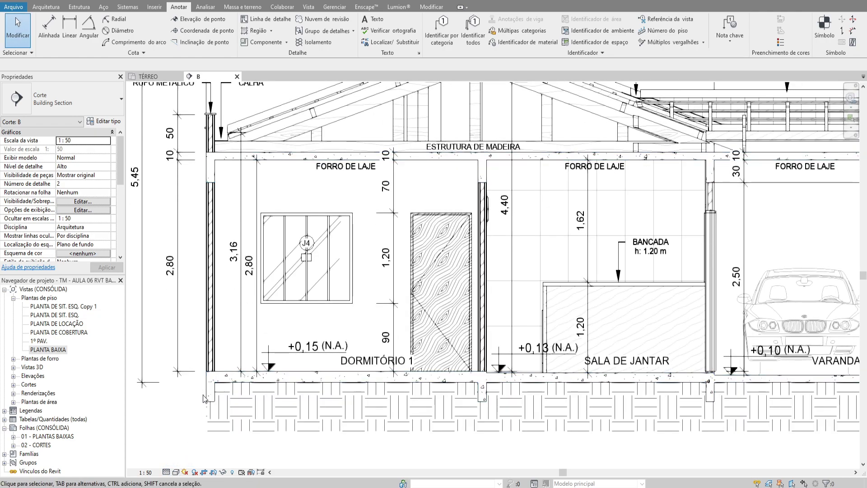
- Examine the concrete filled region over the floor layers and foundation beams under DORMITÓRIO 1 in section B
{"action": "scroll", "coordinate": [204, 398], "scroll_direction": "up", "scroll_amount": 6}
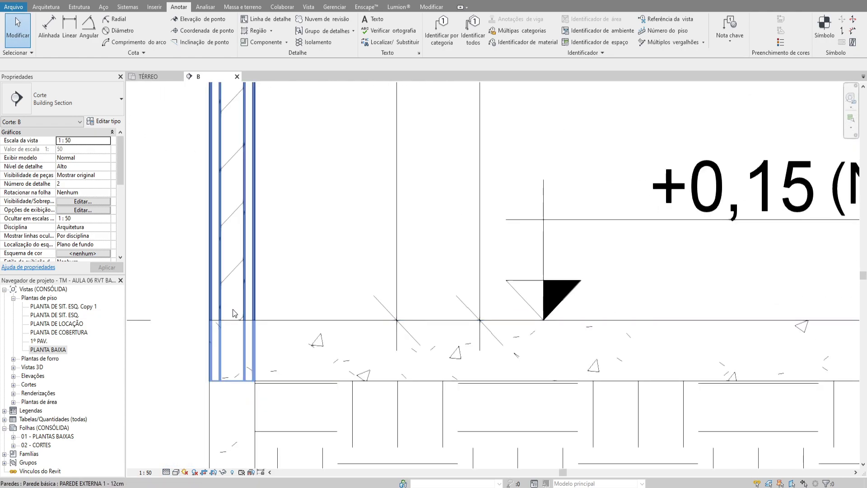
{"action": "middle_click_drag", "start_coordinate": [234, 313], "coordinate": [226, 238]}
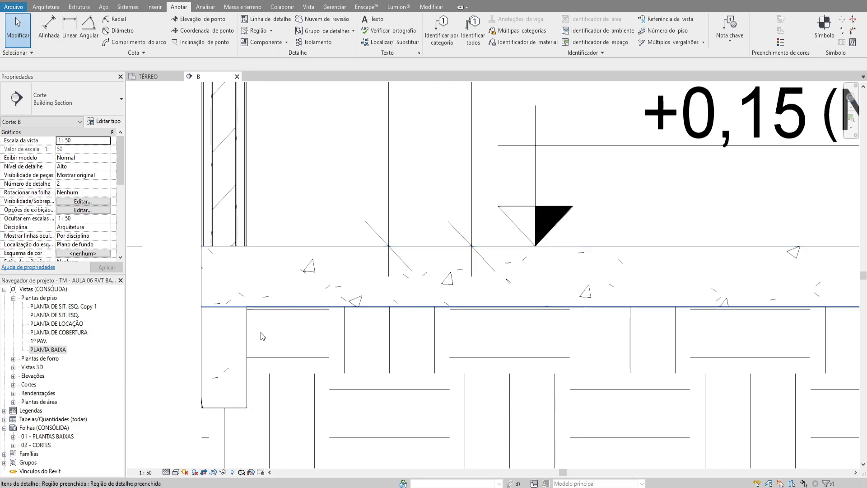
{"action": "middle_click_drag", "start_coordinate": [292, 293], "coordinate": [223, 303]}
{"action": "left_click", "coordinate": [221, 285]}
{"action": "scroll", "coordinate": [295, 314], "scroll_direction": "down", "scroll_amount": 2}
{"action": "scroll", "coordinate": [234, 307], "scroll_direction": "down", "scroll_amount": 2}
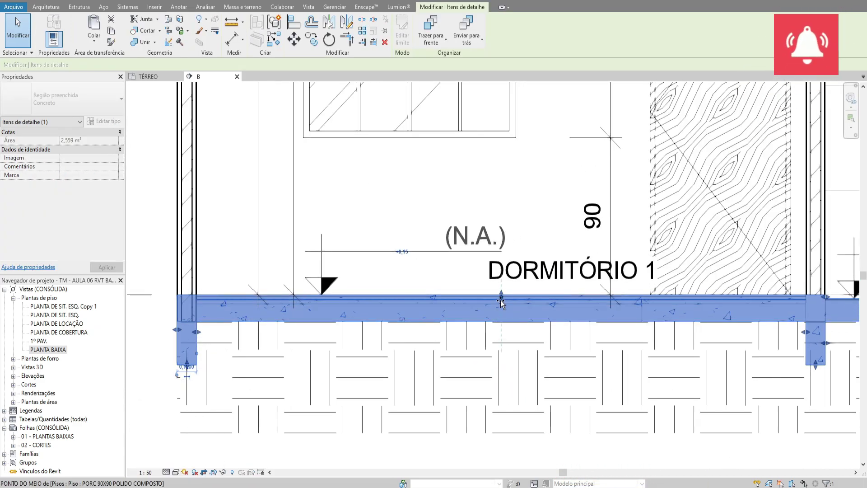
{"action": "key", "text": "Escape"}
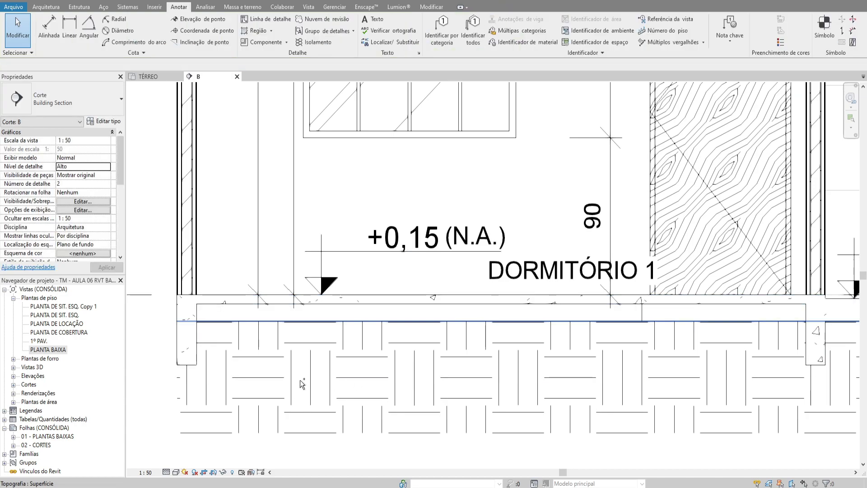
{"action": "scroll", "coordinate": [348, 334], "scroll_direction": "down", "scroll_amount": 4}
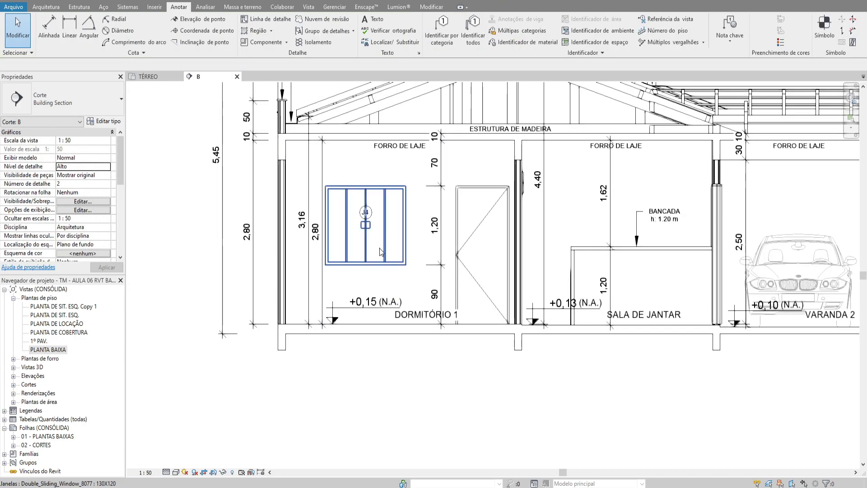
- Examine the concrete filled region along the ceiling slab and beams above DORMITÓRIO 1 in section B
{"action": "scroll", "coordinate": [379, 248], "scroll_direction": "down", "scroll_amount": 2}
{"action": "scroll", "coordinate": [255, 208], "scroll_direction": "up", "scroll_amount": 3}
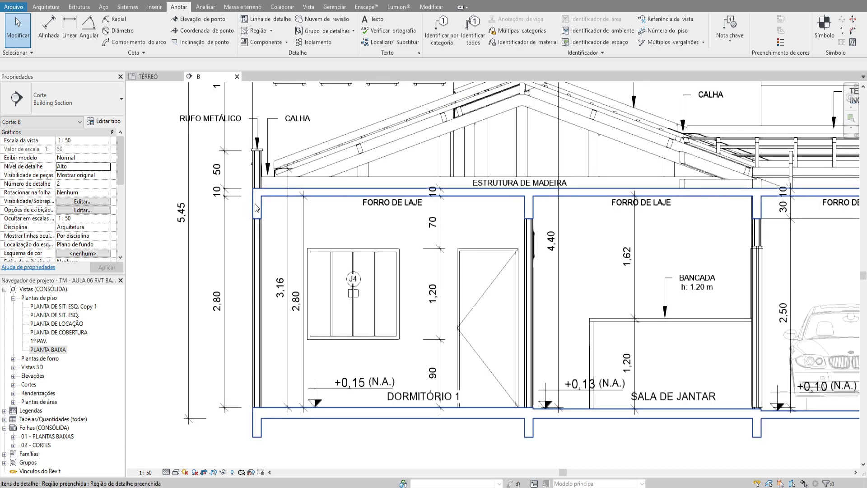
{"action": "scroll", "coordinate": [255, 208], "scroll_direction": "up", "scroll_amount": 2}
{"action": "left_click", "coordinate": [255, 208]}
{"action": "scroll", "coordinate": [284, 226], "scroll_direction": "down", "scroll_amount": 2}
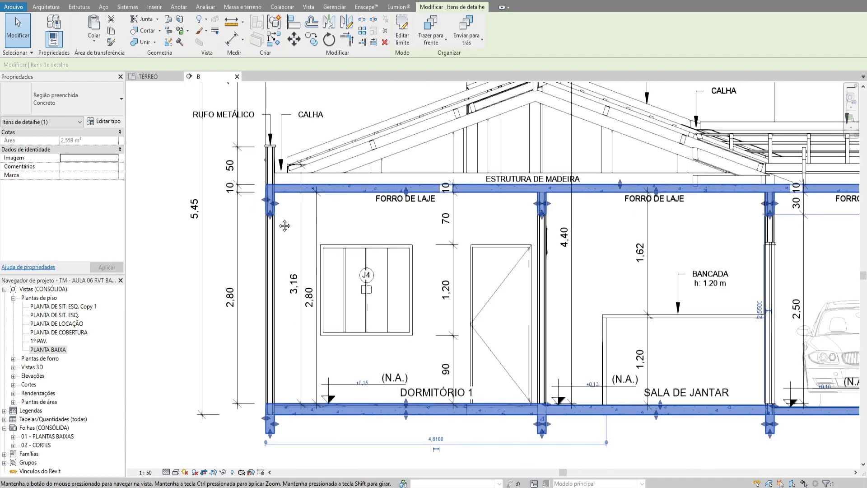
{"action": "middle_click_drag", "start_coordinate": [284, 226], "coordinate": [260, 267]}
{"action": "scroll", "coordinate": [325, 222], "scroll_direction": "up", "scroll_amount": 2}
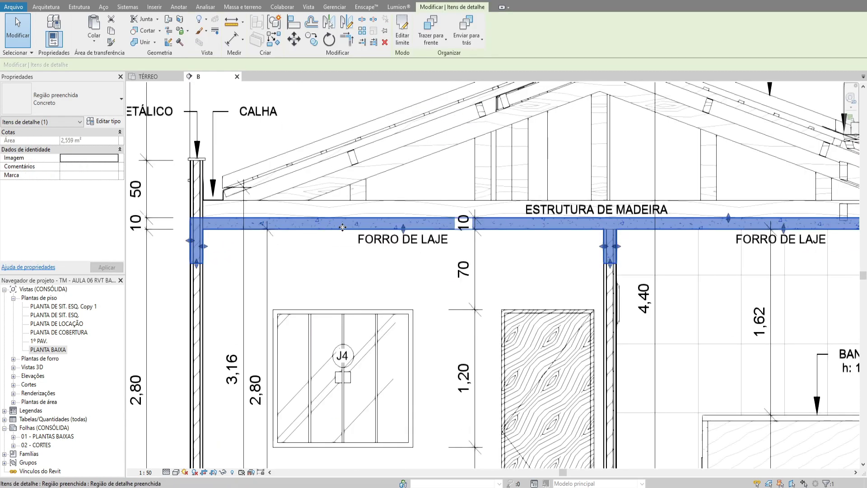
{"action": "scroll", "coordinate": [323, 228], "scroll_direction": "up", "scroll_amount": 1}
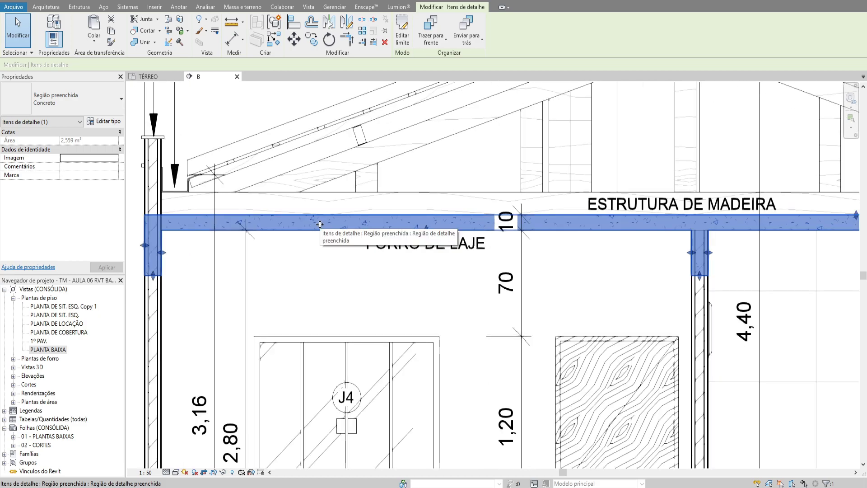
{"action": "key", "text": "Escape"}
- Delete the concrete filled region and select the FORRO GESSO 2 ceiling behind it
{"action": "left_click", "coordinate": [318, 226]}
{"action": "key", "text": "Delete"}
{"action": "left_click", "coordinate": [327, 223]}
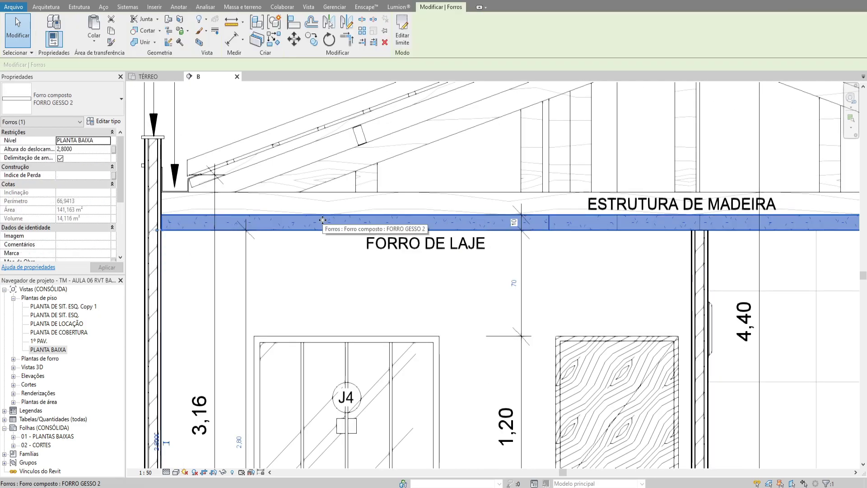
{"action": "scroll", "coordinate": [330, 221], "scroll_direction": "down", "scroll_amount": 1}
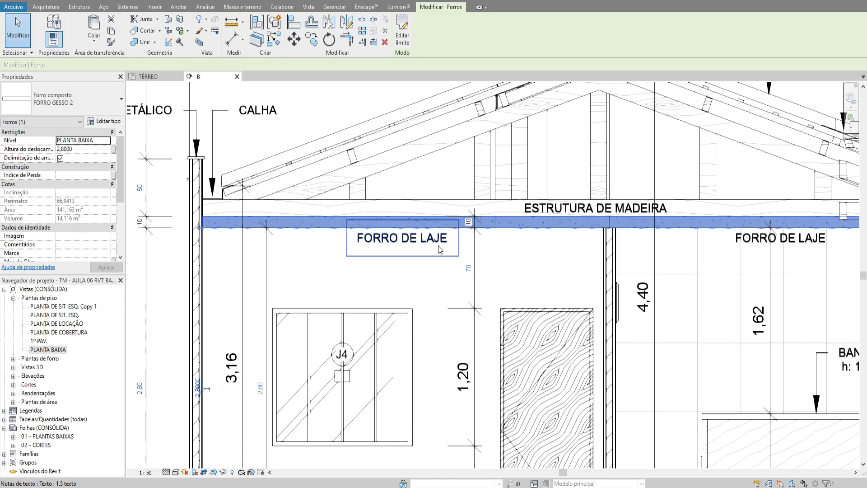
{"action": "middle_click_drag", "start_coordinate": [329, 220], "coordinate": [361, 237]}
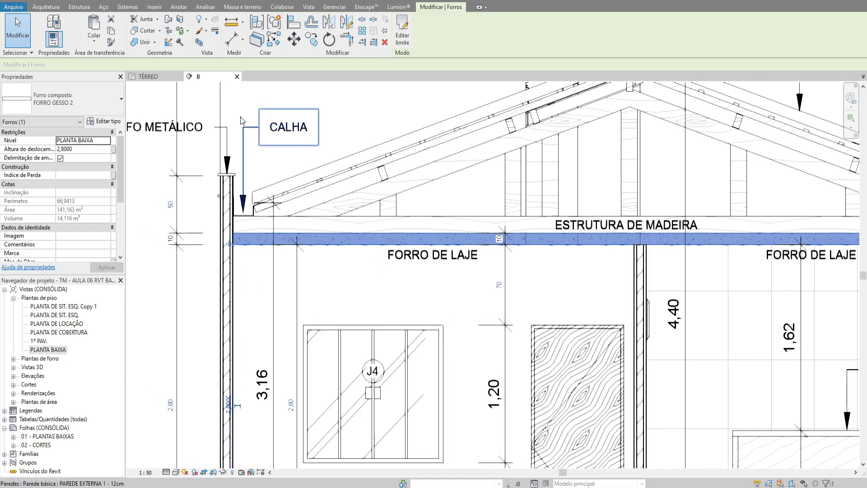
{"action": "key", "text": "Escape"}
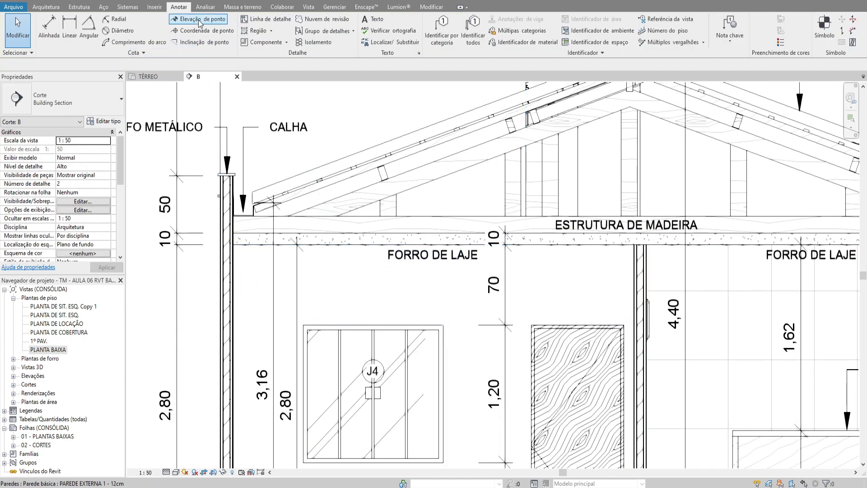
{"action": "left_click", "coordinate": [255, 31]}
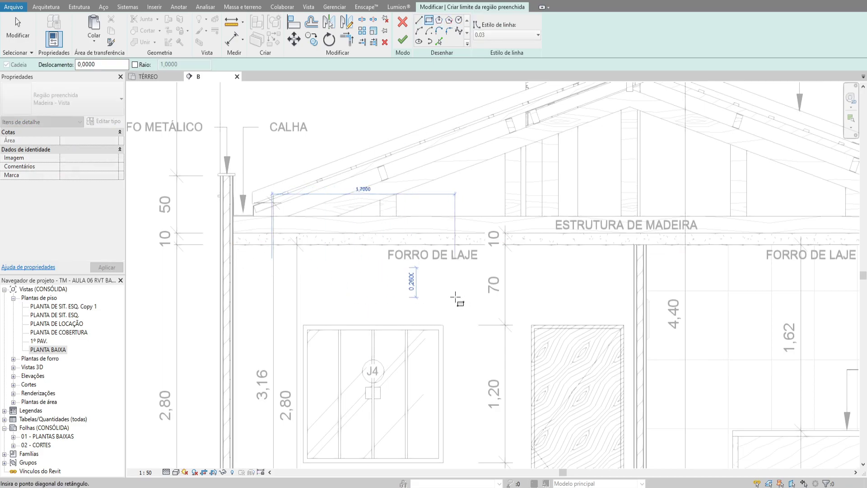
{"action": "key", "text": "Escape"}
{"action": "middle_click_drag", "start_coordinate": [328, 205], "coordinate": [333, 201]}
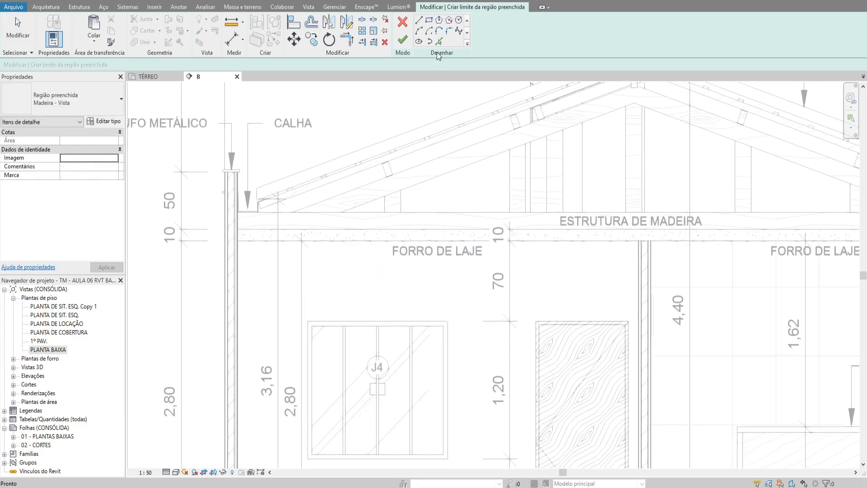
{"action": "left_click", "coordinate": [405, 42]}
{"action": "left_click", "coordinate": [433, 45]}
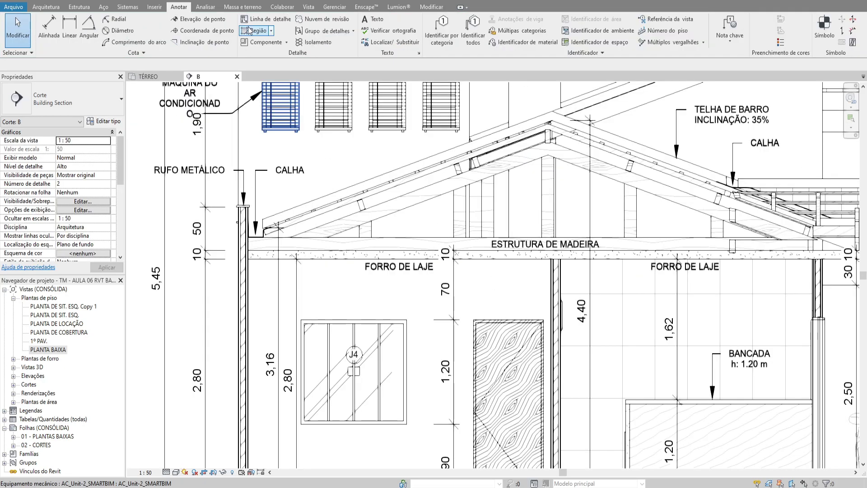
- Sketch a rectangular Madeira - Vista filled region about 0.13 m wide over the wall between DORMITÓRIO 1 and SALA DE JANTAR, near the ceiling
{"action": "left_click", "coordinate": [256, 31]}
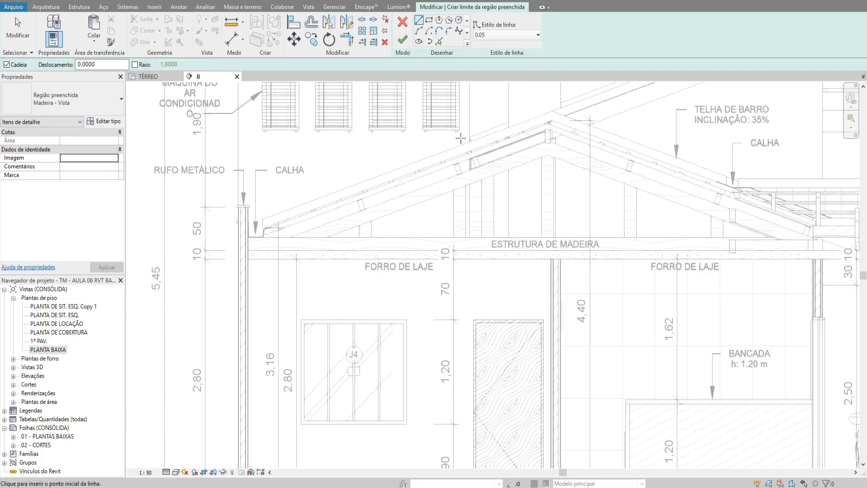
{"action": "key", "text": "Escape"}
{"action": "middle_click_drag", "start_coordinate": [436, 215], "coordinate": [435, 213]}
{"action": "left_click", "coordinate": [429, 20]}
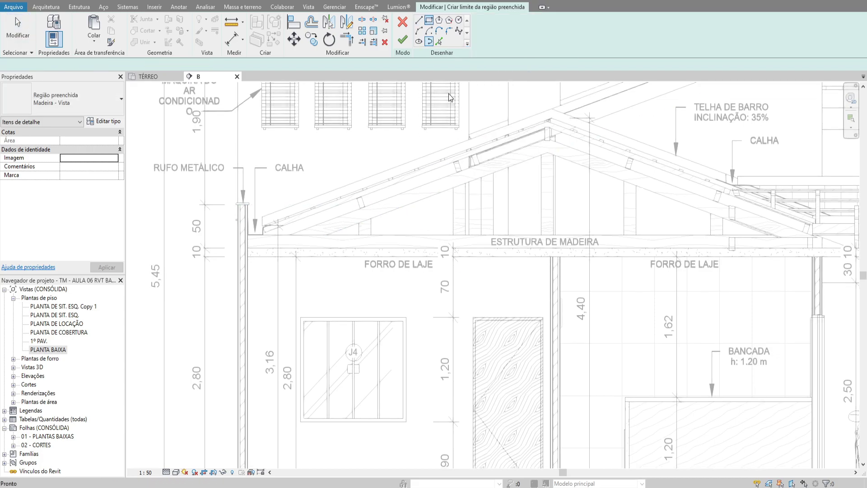
{"action": "left_click", "coordinate": [550, 277]}
{"action": "left_click", "coordinate": [561, 315]}
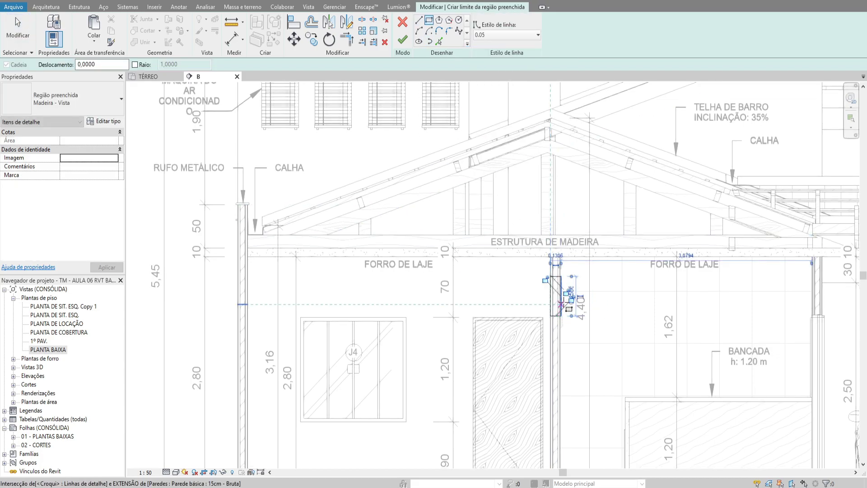
{"action": "scroll", "coordinate": [562, 307], "scroll_direction": "up", "scroll_amount": 2}
{"action": "left_click", "coordinate": [403, 40]}
{"action": "key", "text": "Escape"}
- Adjust the side edge of the new filled region to the wall face, making it 0.12 m wide
{"action": "scroll", "coordinate": [556, 280], "scroll_direction": "up", "scroll_amount": 2}
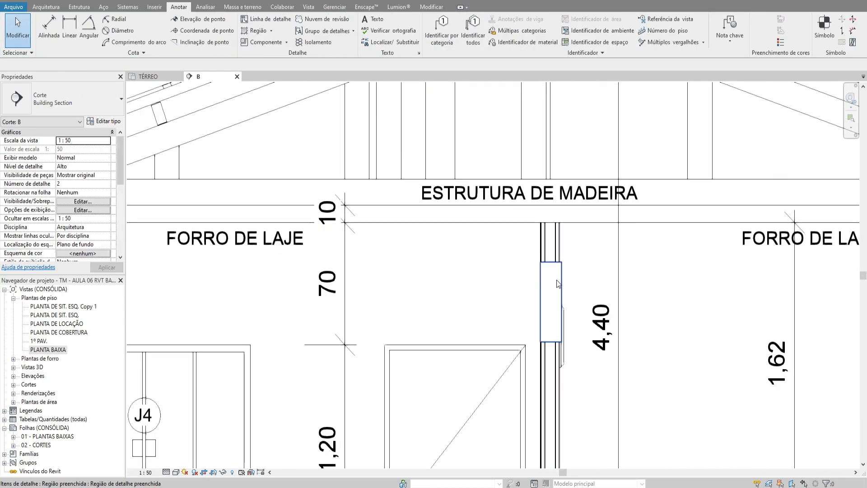
{"action": "left_click", "coordinate": [557, 281]}
{"action": "middle_click_drag", "start_coordinate": [568, 287], "coordinate": [541, 294]}
{"action": "scroll", "coordinate": [534, 311], "scroll_direction": "up", "scroll_amount": 3}
{"action": "left_click_drag", "start_coordinate": [533, 261], "coordinate": [524, 267]}
{"action": "scroll", "coordinate": [520, 263], "scroll_direction": "down", "scroll_amount": 3}
{"action": "key", "text": "Escape"}
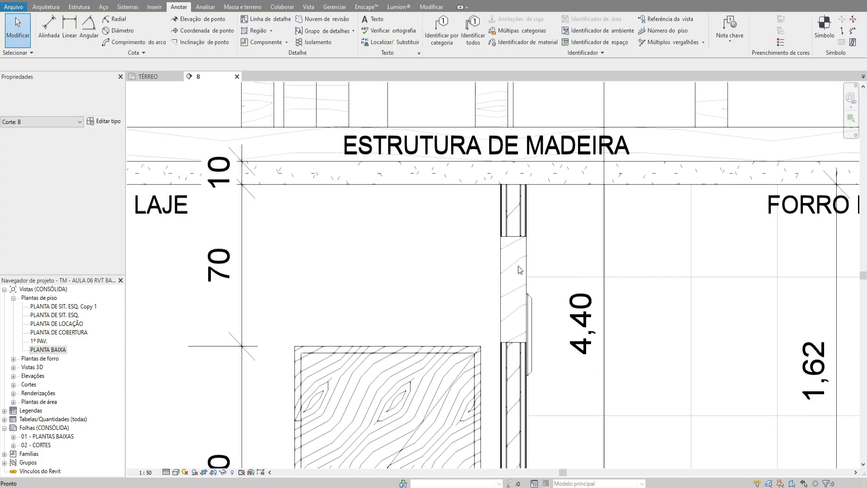
- Try the types CONCRETO 2, Argamassa and Aço - Corte on the new filled region over the wall
{"action": "scroll", "coordinate": [519, 268], "scroll_direction": "up", "scroll_amount": 2}
{"action": "left_click", "coordinate": [519, 268]}
{"action": "middle_click_drag", "start_coordinate": [518, 269], "coordinate": [471, 278]}
{"action": "left_click", "coordinate": [62, 99]}
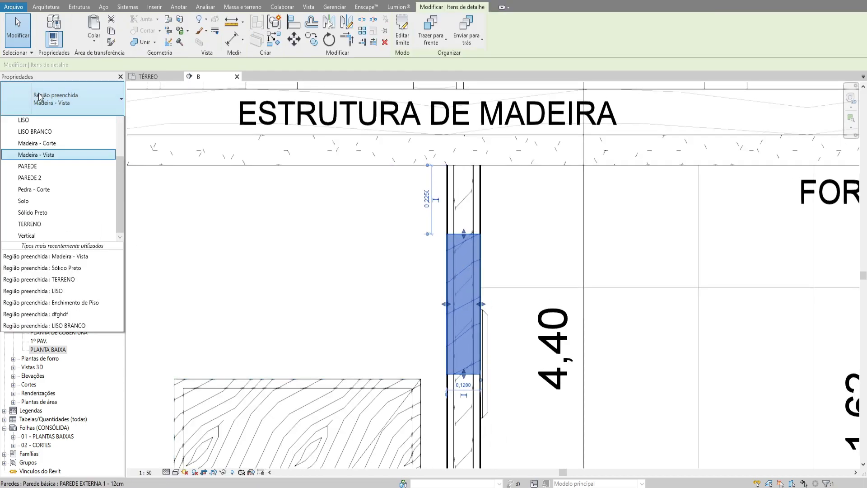
{"action": "scroll", "coordinate": [79, 262], "scroll_direction": "up", "scroll_amount": 4}
{"action": "scroll", "coordinate": [78, 259], "scroll_direction": "up", "scroll_amount": 2}
{"action": "left_click", "coordinate": [72, 214]}
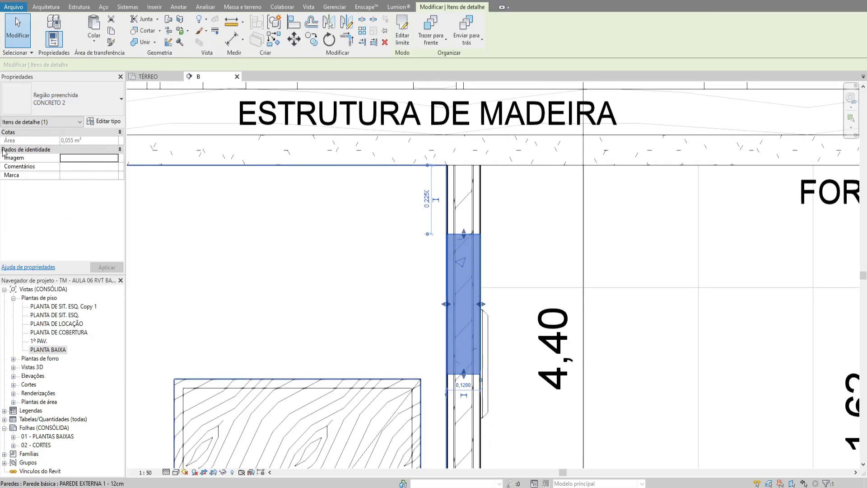
{"action": "left_click", "coordinate": [61, 99]}
{"action": "left_click", "coordinate": [33, 144]}
{"action": "left_click", "coordinate": [62, 98]}
{"action": "left_click", "coordinate": [33, 155]}
{"action": "left_click", "coordinate": [62, 99]}
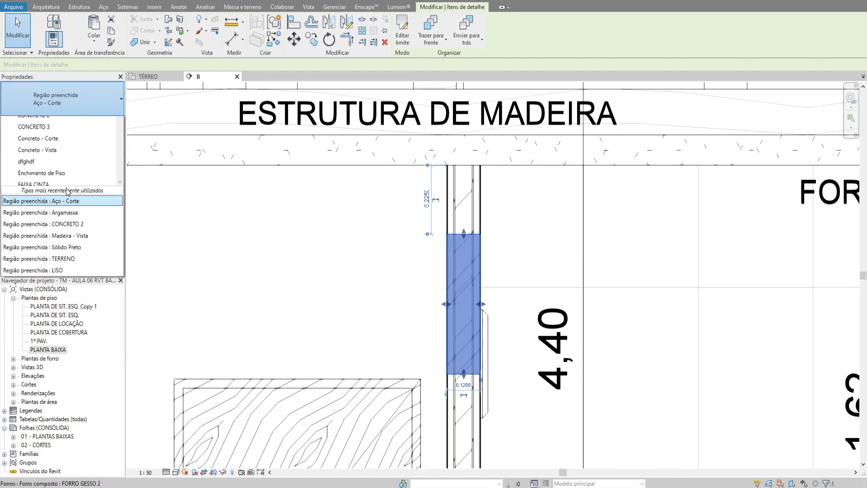
{"action": "scroll", "coordinate": [391, 311], "scroll_direction": "down", "scroll_amount": 3}
{"action": "left_click", "coordinate": [394, 307]}
- Reveal the hidden elements in section B, check the area around the ceiling slab, and leave the reveal mode
{"action": "middle_click_drag", "start_coordinate": [413, 282], "coordinate": [517, 262]}
{"action": "middle_click_drag", "start_coordinate": [412, 244], "coordinate": [546, 213]}
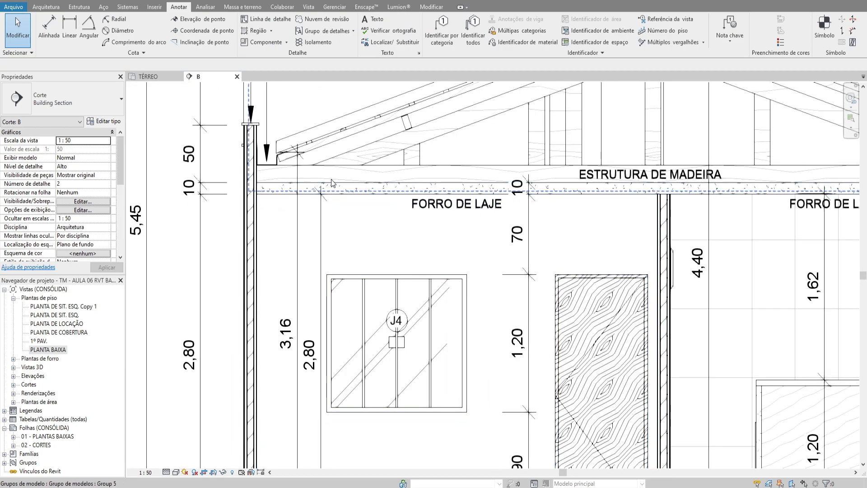
{"action": "key", "text": "r"}
{"action": "key", "text": "h"}
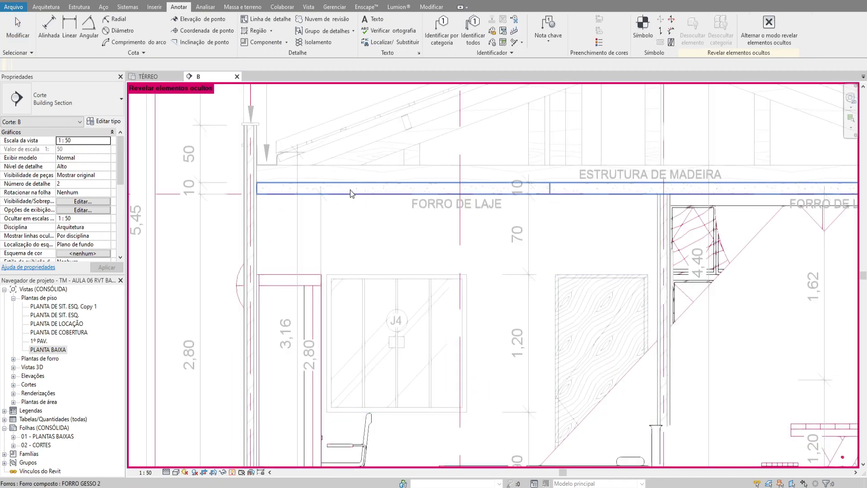
{"action": "scroll", "coordinate": [385, 201], "scroll_direction": "down", "scroll_amount": 2}
{"action": "middle_click_drag", "start_coordinate": [412, 238], "coordinate": [342, 248]}
{"action": "left_click", "coordinate": [770, 33]}
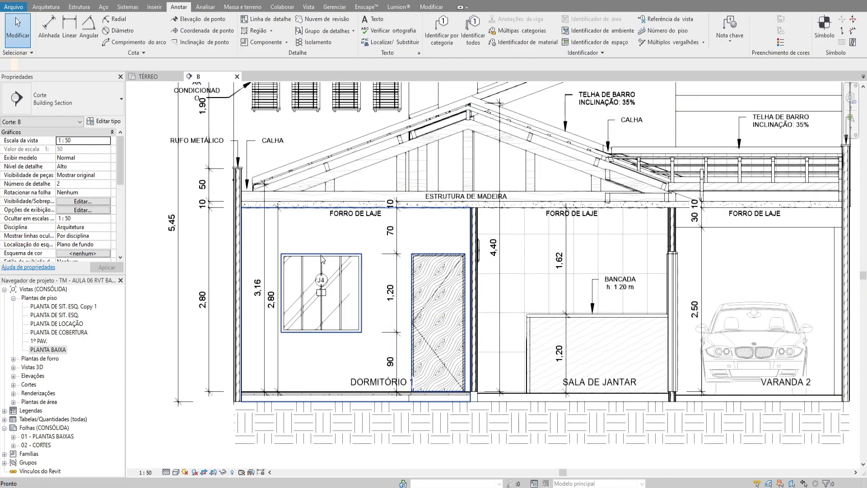
- Undo the recent changes in section B back to the concrete filled region and the Baixo detail level
{"action": "scroll", "coordinate": [397, 230], "scroll_direction": "up", "scroll_amount": 2}
{"action": "middle_click_drag", "start_coordinate": [396, 230], "coordinate": [393, 264]}
{"action": "middle_click_drag", "start_coordinate": [492, 264], "coordinate": [394, 263]}
{"action": "scroll", "coordinate": [394, 264], "scroll_direction": "up", "scroll_amount": 4}
{"action": "scroll", "coordinate": [394, 263], "scroll_direction": "down", "scroll_amount": 4}
{"action": "key", "text": "Return"}
{"action": "mouse_move", "coordinate": [187, 244]}
{"action": "middle_mouse_down"}
{"action": "mouse_move", "coordinate": [417, 270]}
{"action": "mouse_move", "coordinate": [387, 278]}
{"action": "middle_mouse_up"}
{"action": "key", "text": "Escape"}
{"action": "scroll", "coordinate": [394, 263], "scroll_direction": "up", "scroll_amount": 2}
{"action": "scroll", "coordinate": [394, 263], "scroll_direction": "down", "scroll_amount": 4}
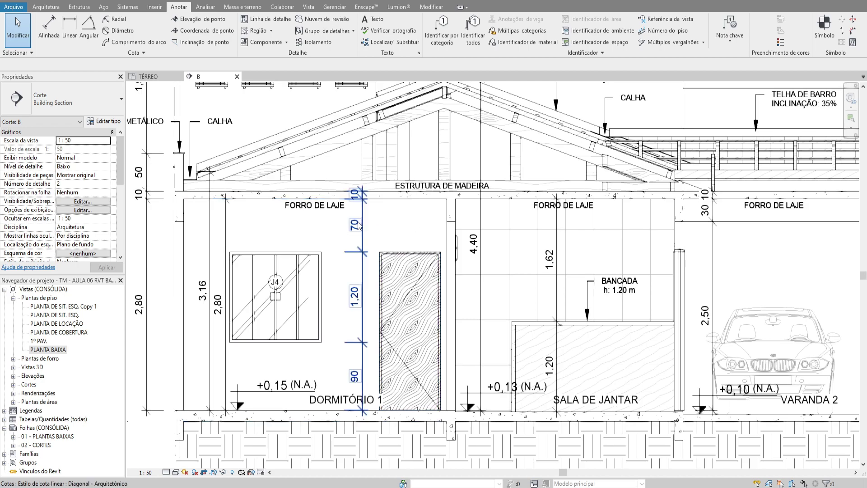
{"action": "scroll", "coordinate": [360, 234], "scroll_direction": "down", "scroll_amount": 3}
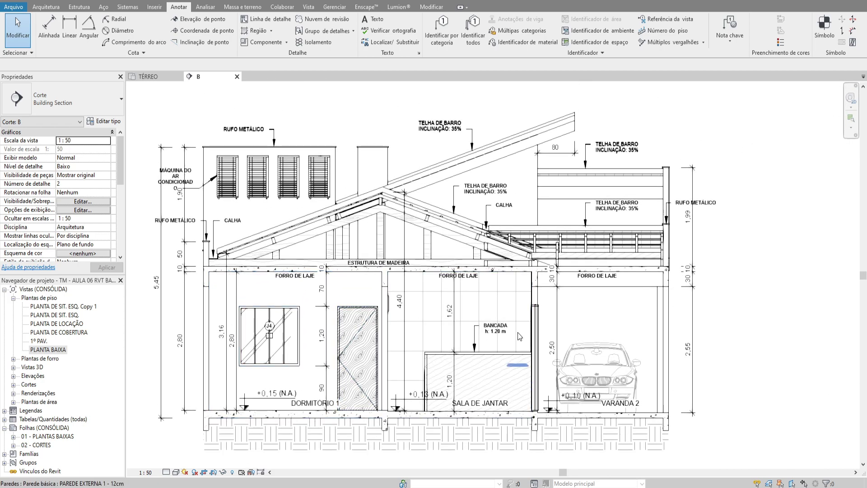
- Select the wall below the concrete beam between DORMITÓRIO 1 and SALA DE JANTAR and duplicate its type as PAREDE EXTERNA 1 - 12cm 2
{"action": "left_click", "coordinate": [385, 274]}
{"action": "scroll", "coordinate": [385, 275], "scroll_direction": "up", "scroll_amount": 5}
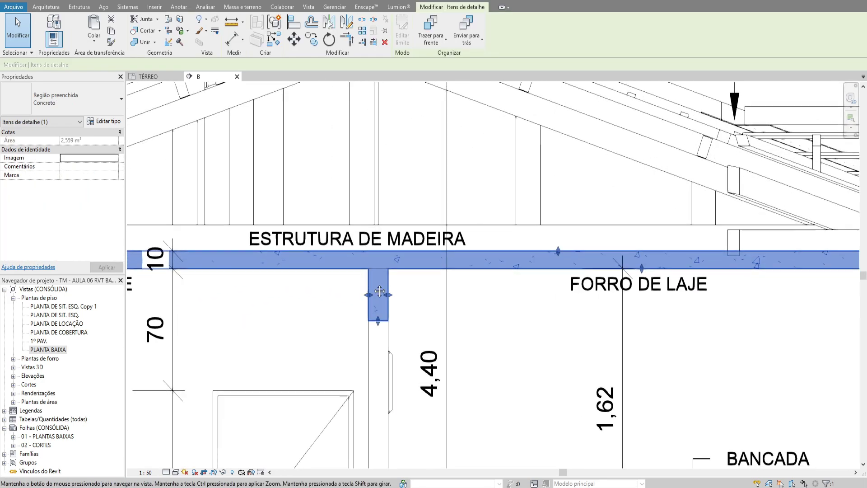
{"action": "left_click", "coordinate": [378, 338]}
{"action": "scroll", "coordinate": [377, 339], "scroll_direction": "up", "scroll_amount": 1}
{"action": "middle_click_drag", "start_coordinate": [377, 338], "coordinate": [415, 293]}
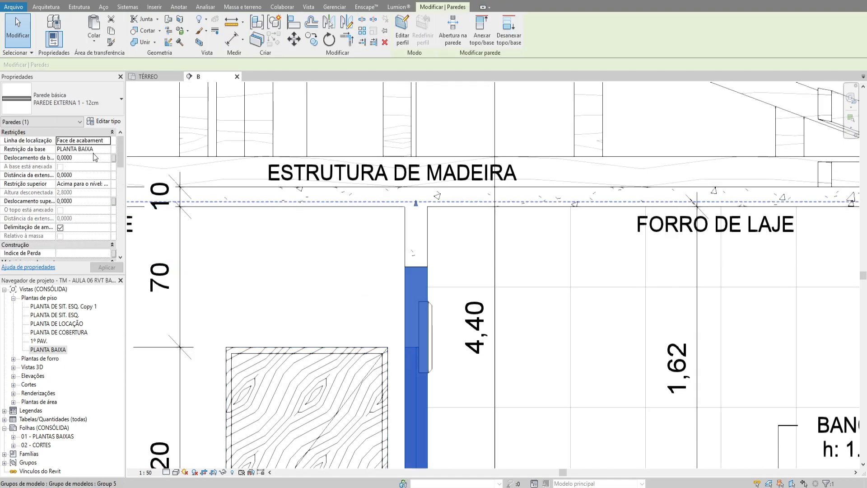
{"action": "left_click", "coordinate": [108, 124]}
{"action": "left_click", "coordinate": [168, 133]}
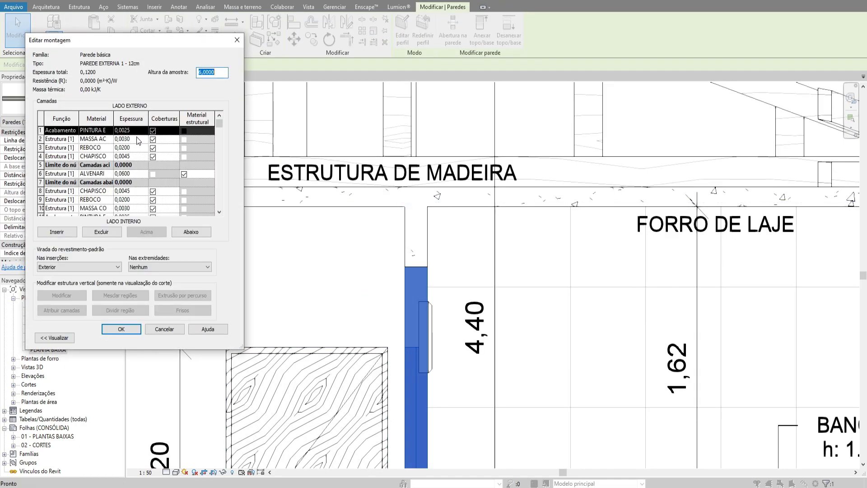
{"action": "key", "text": "Escape"}
{"action": "left_click", "coordinate": [218, 75]}
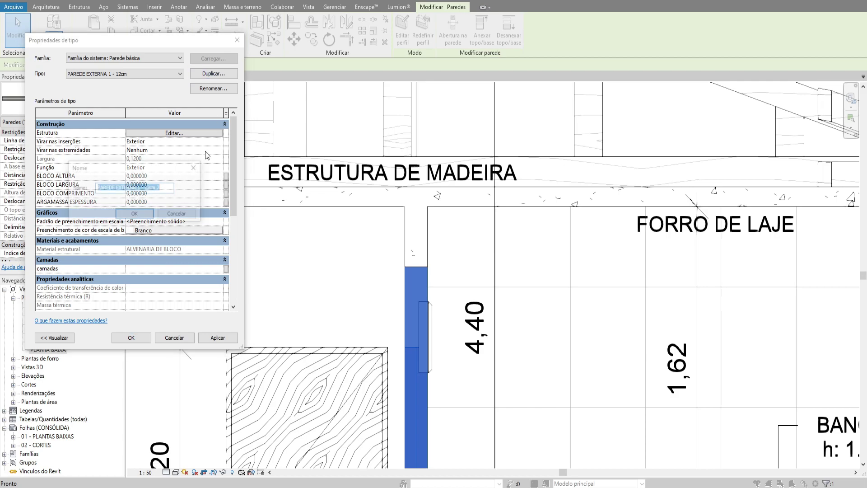
{"action": "key", "text": "Escape"}
- Try thickening the ALVENARIA layer of PAREDE EXTERNA 1 - 12cm 2 so the wall type is 0.18 m wide
{"action": "left_click", "coordinate": [165, 133]}
{"action": "left_click", "coordinate": [137, 175]}
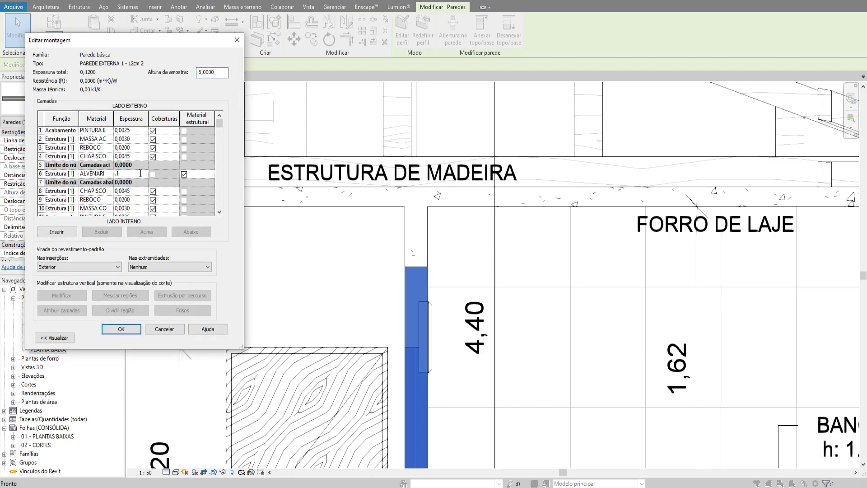
{"action": "left_click", "coordinate": [121, 329]}
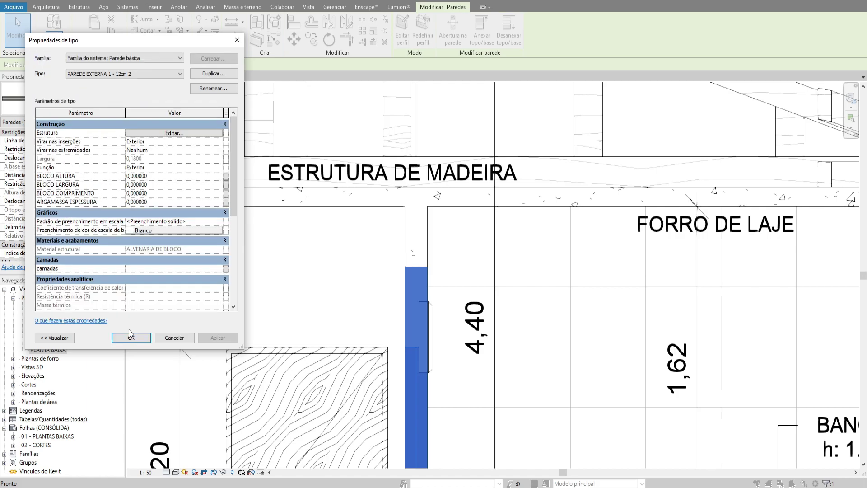
{"action": "left_click", "coordinate": [182, 335]}
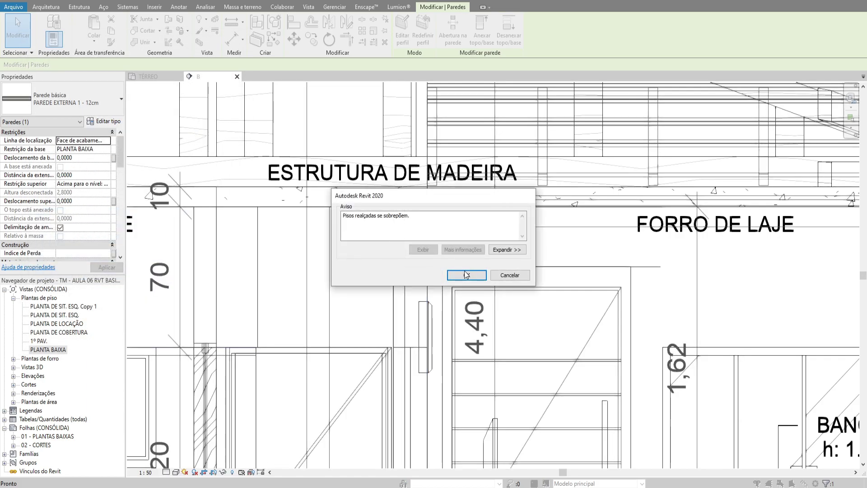
{"action": "left_click", "coordinate": [466, 273]}
{"action": "scroll", "coordinate": [426, 260], "scroll_direction": "up", "scroll_amount": 2}
{"action": "left_click", "coordinate": [417, 247]}
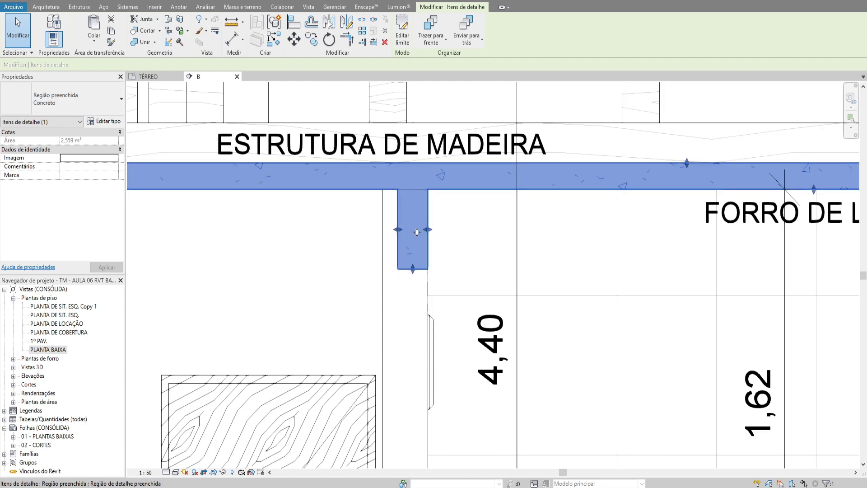
{"action": "key", "text": "Escape"}
{"action": "scroll", "coordinate": [425, 257], "scroll_direction": "down", "scroll_amount": 1}
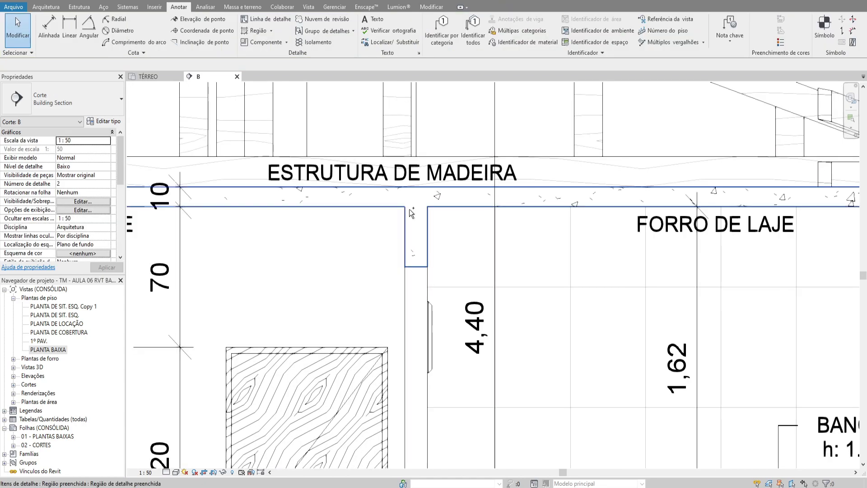
{"action": "left_click", "coordinate": [422, 241]}
{"action": "key", "text": "Escape"}
{"action": "scroll", "coordinate": [423, 242], "scroll_direction": "up", "scroll_amount": 1}
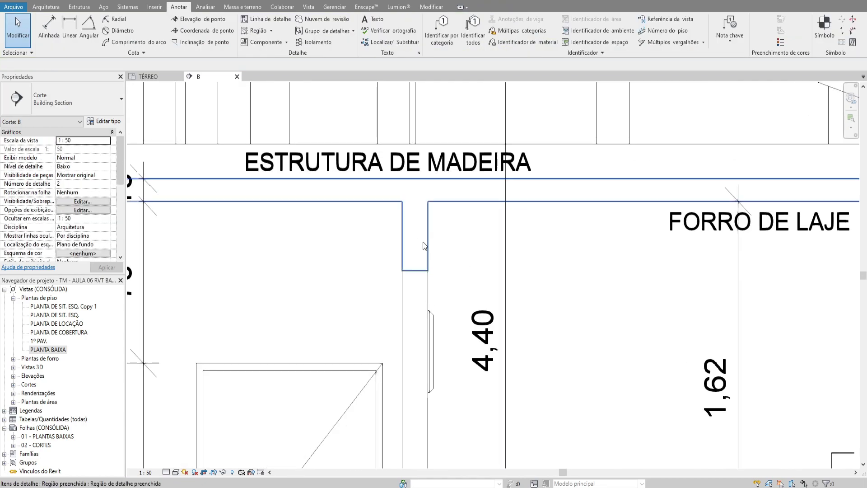
- Edit the concrete filled region's boundary and place an aligned dimension constraining the beam's left sketch line to the wall's left face
{"action": "left_click", "coordinate": [423, 242]}
{"action": "key", "text": "d"}
{"action": "key", "text": "i"}
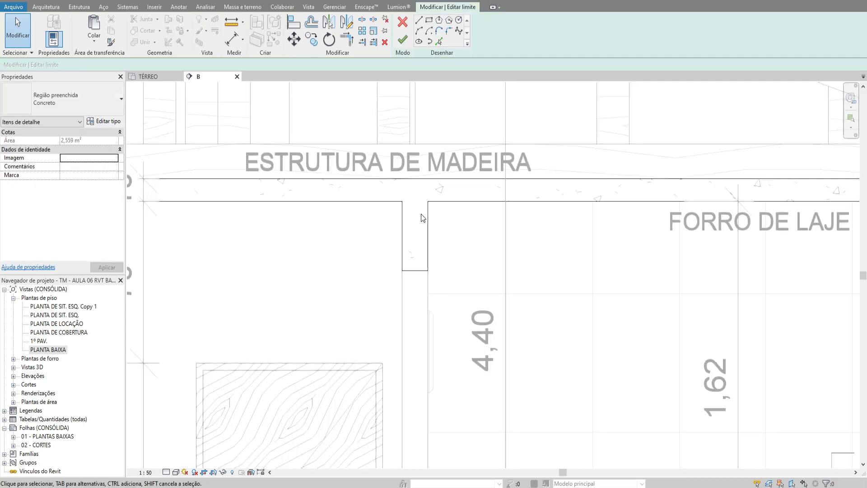
{"action": "left_click", "coordinate": [403, 238]}
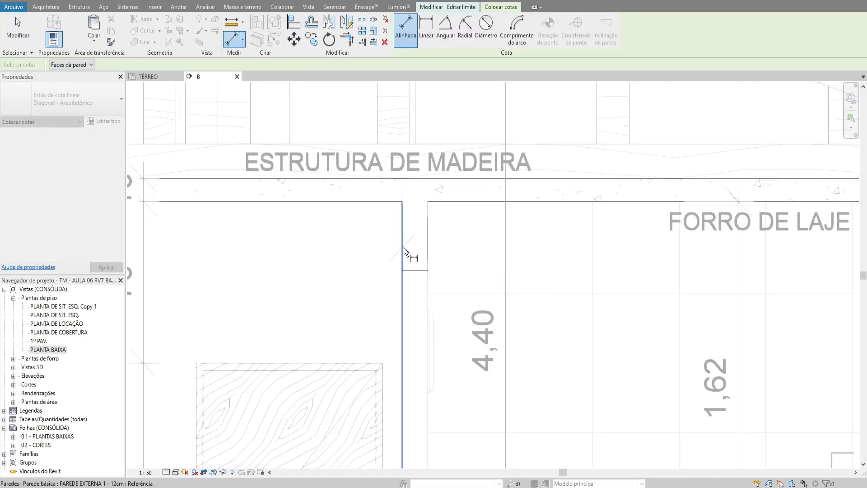
{"action": "key", "text": "Escape"}
{"action": "key", "text": "Escape"}
{"action": "key", "text": "i"}
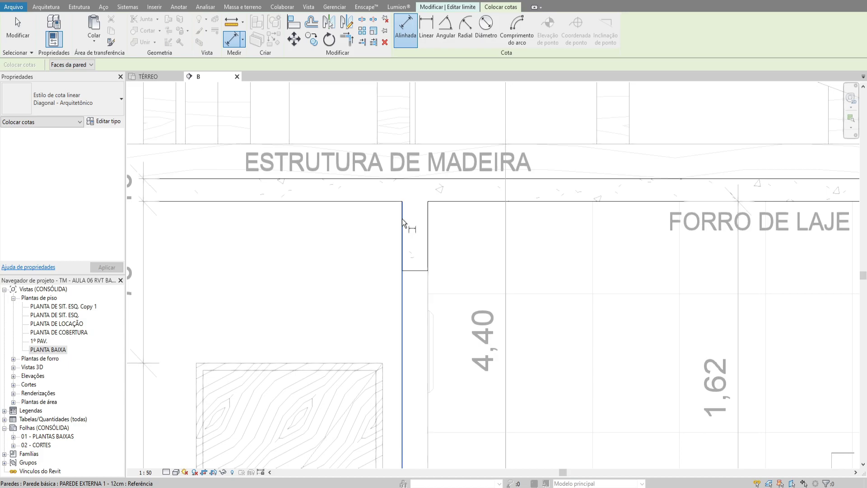
{"action": "left_click", "coordinate": [402, 230]}
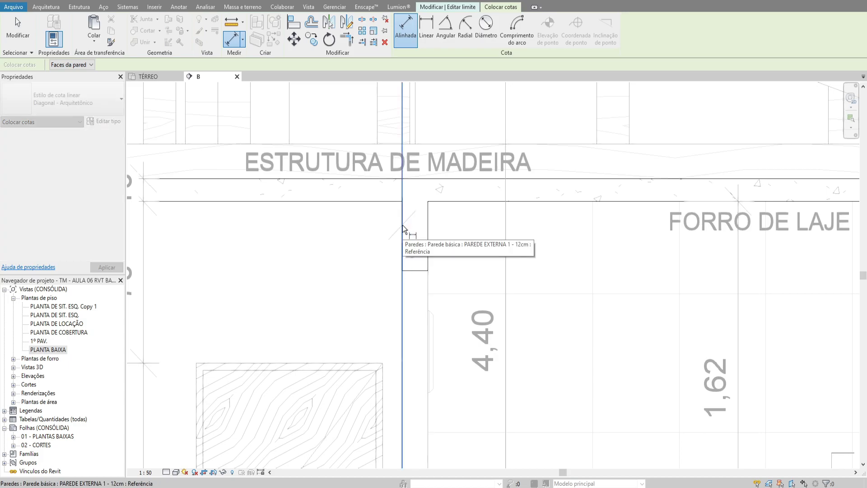
{"action": "key", "text": "Tab"}
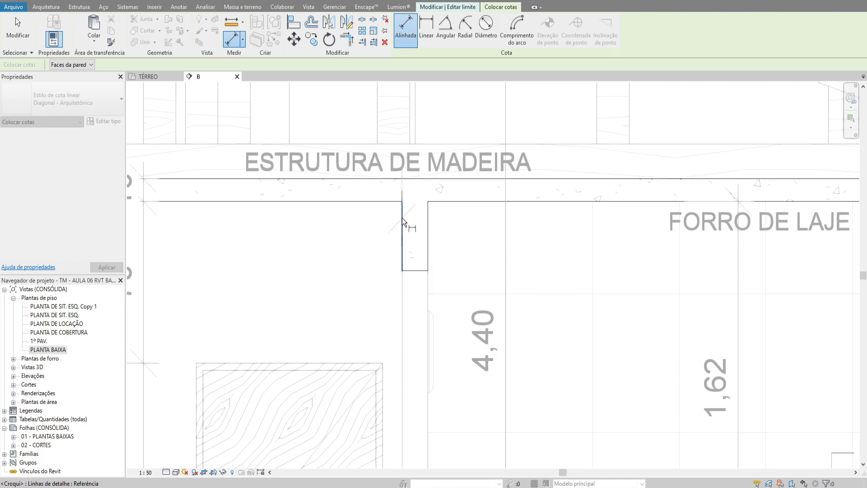
{"action": "left_click", "coordinate": [402, 233]}
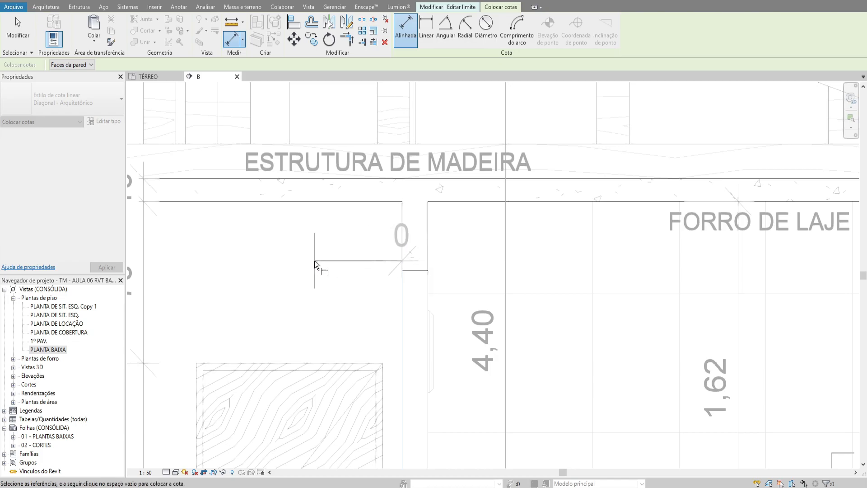
{"action": "left_click", "coordinate": [305, 261]}
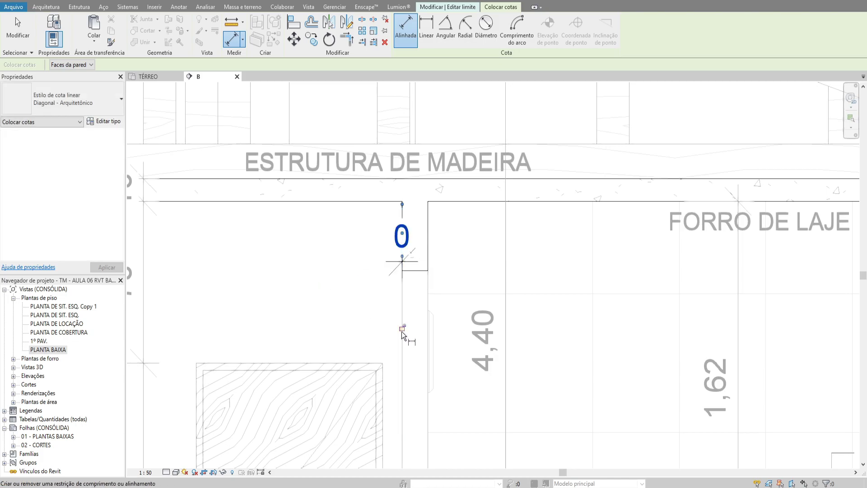
- Add a locked aligned dimension between the beam's right sketch line and the wall's right face, and finish the region boundary
{"action": "left_click", "coordinate": [427, 239]}
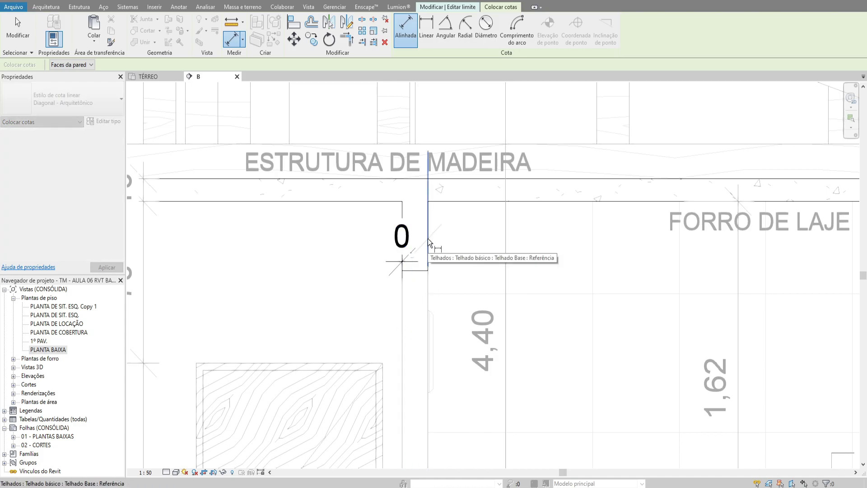
{"action": "key", "text": "Escape"}
{"action": "key", "text": "Escape"}
{"action": "key", "text": "d"}
{"action": "key", "text": "i"}
{"action": "left_click", "coordinate": [429, 283]}
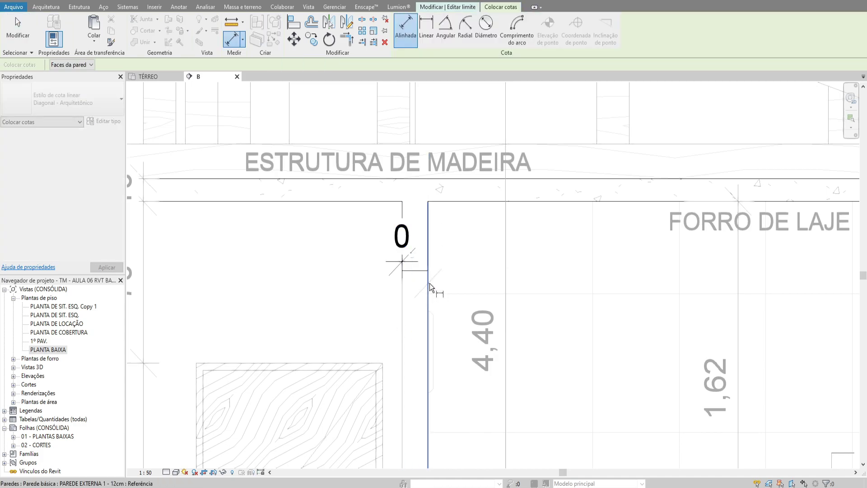
{"action": "left_click", "coordinate": [429, 245]}
{"action": "left_click", "coordinate": [451, 261]}
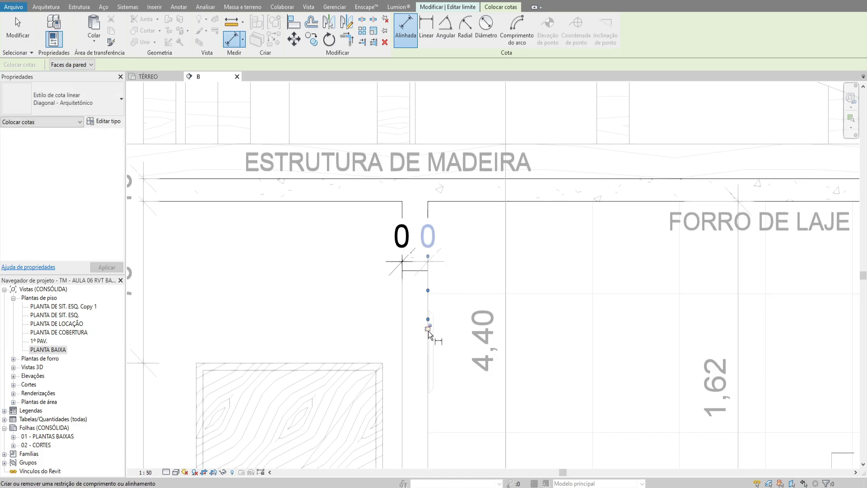
{"action": "left_click", "coordinate": [429, 331]}
{"action": "key", "text": "Escape"}
{"action": "key", "text": "Escape"}
{"action": "left_click", "coordinate": [403, 42]}
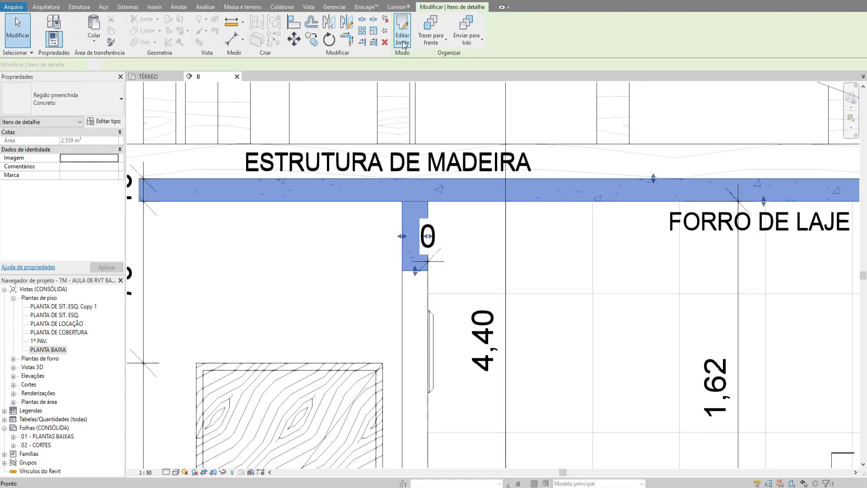
- Select the wall below the beam and open the ALVENARIA layer's thickness in its type structure for editing
{"action": "left_click", "coordinate": [405, 310]}
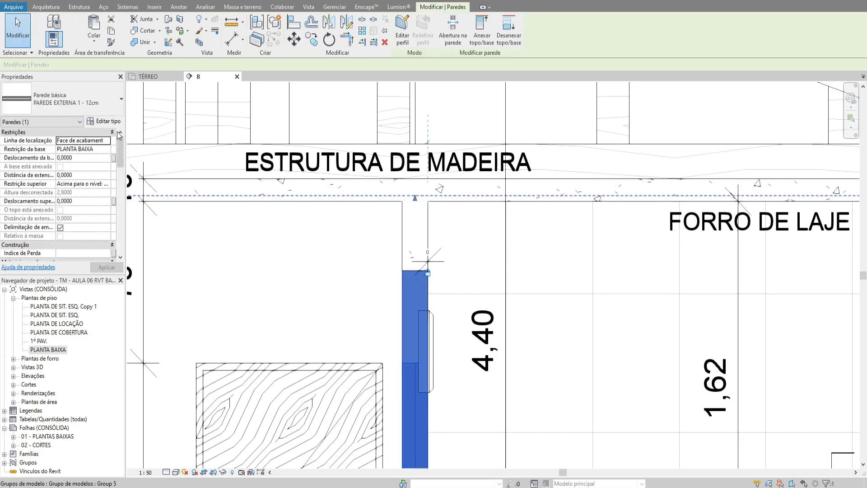
{"action": "left_click", "coordinate": [104, 121]}
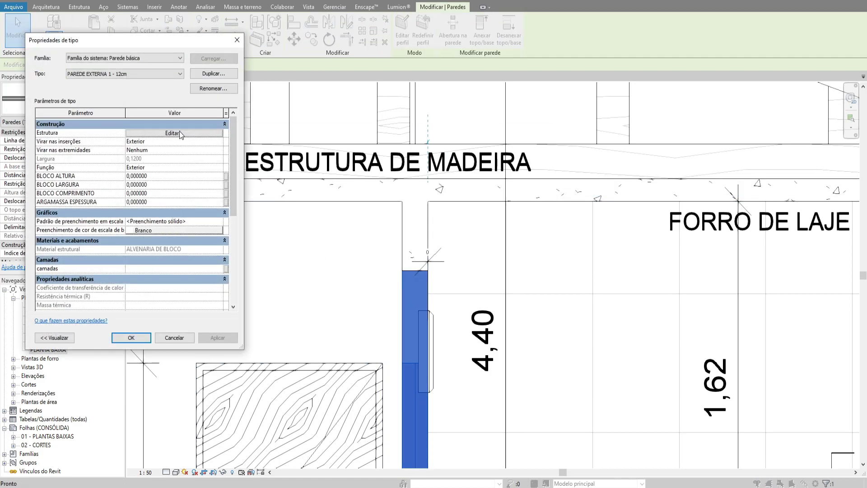
{"action": "left_click", "coordinate": [173, 132]}
{"action": "left_click", "coordinate": [136, 173]}
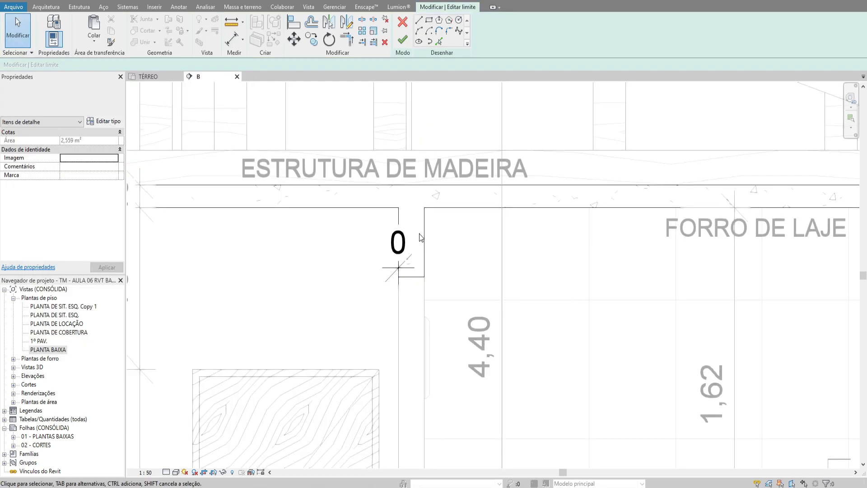
- Dimension the beam's right sketch line against the right wall face again in the concrete region's boundary
{"action": "key", "text": "d"}
{"action": "key", "text": "i"}
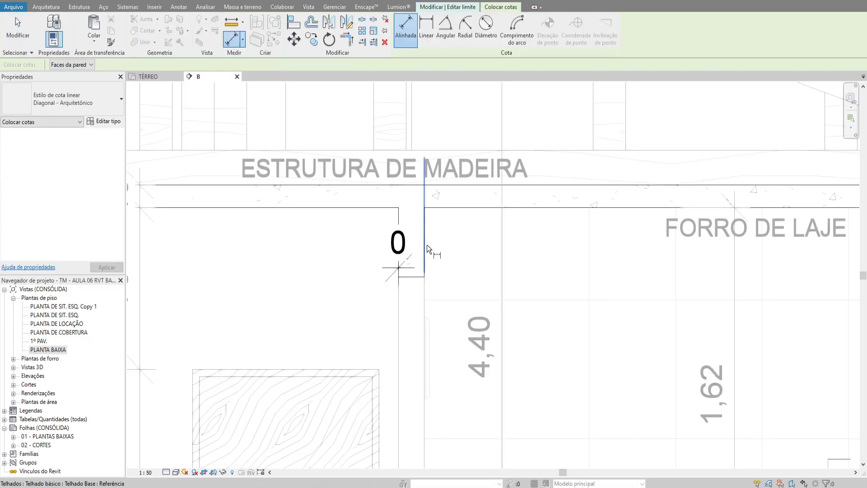
{"action": "left_click", "coordinate": [427, 282]}
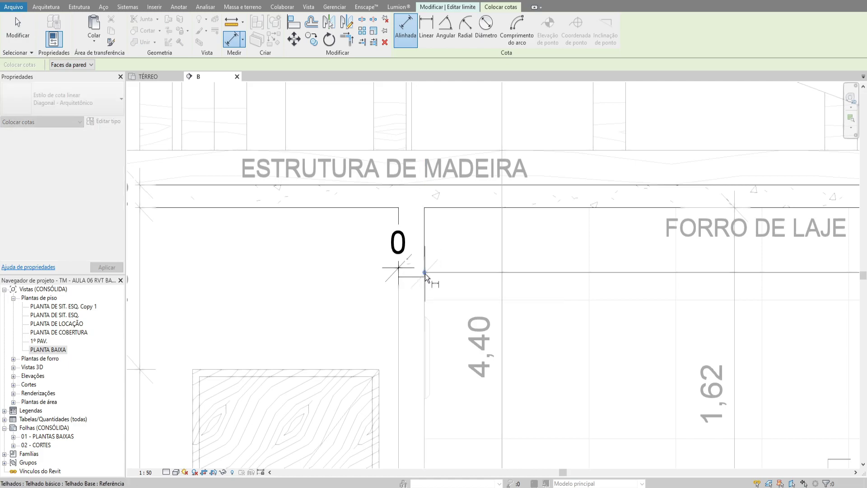
{"action": "scroll", "coordinate": [422, 234], "scroll_direction": "up", "scroll_amount": 2}
{"action": "left_click", "coordinate": [422, 225]}
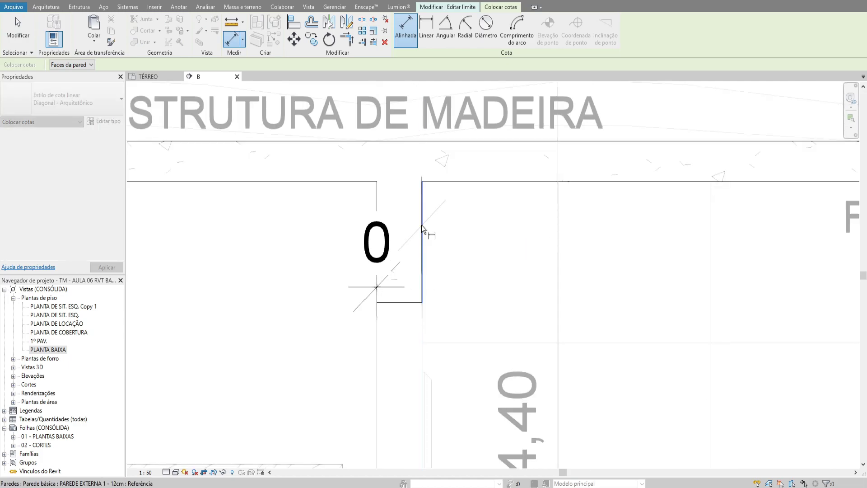
{"action": "key", "text": "Escape"}
{"action": "key", "text": "Escape"}
- Try nudging the wall below the beam to the left to test its link with the concrete region
{"action": "left_click", "coordinate": [422, 403]}
{"action": "scroll", "coordinate": [469, 292], "scroll_direction": "down", "scroll_amount": 2}
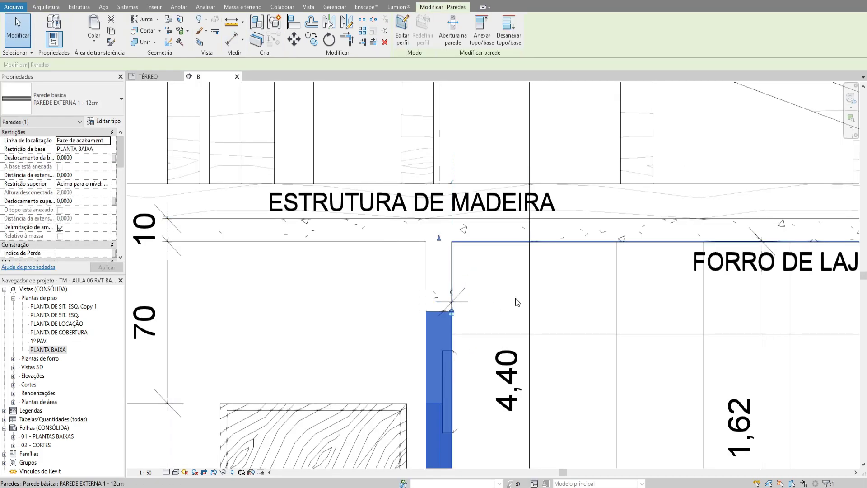
{"action": "key", "text": "Left"}
{"action": "key", "text": "Escape"}
{"action": "left_click", "coordinate": [446, 336]}
{"action": "key", "text": "Escape"}
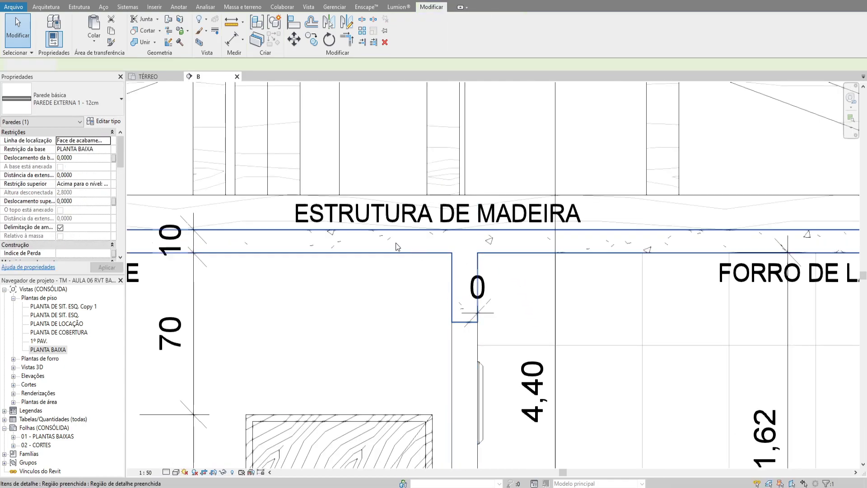
- Examine section B from the constrained beam to the roof structure, ceiling slabs, rooms and foundation
{"action": "scroll", "coordinate": [396, 242], "scroll_direction": "down", "scroll_amount": 3}
{"action": "scroll", "coordinate": [385, 247], "scroll_direction": "down", "scroll_amount": 2}
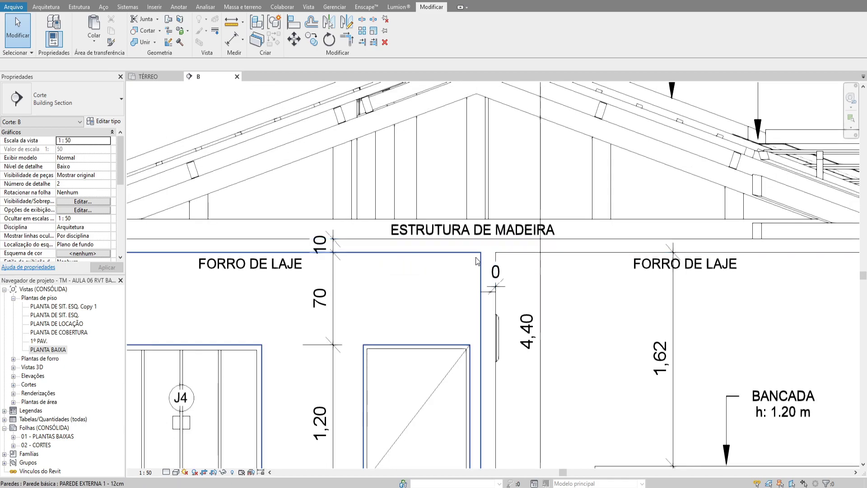
{"action": "scroll", "coordinate": [366, 249], "scroll_direction": "down", "scroll_amount": 2}
{"action": "middle_click_drag", "start_coordinate": [462, 285], "coordinate": [466, 305]}
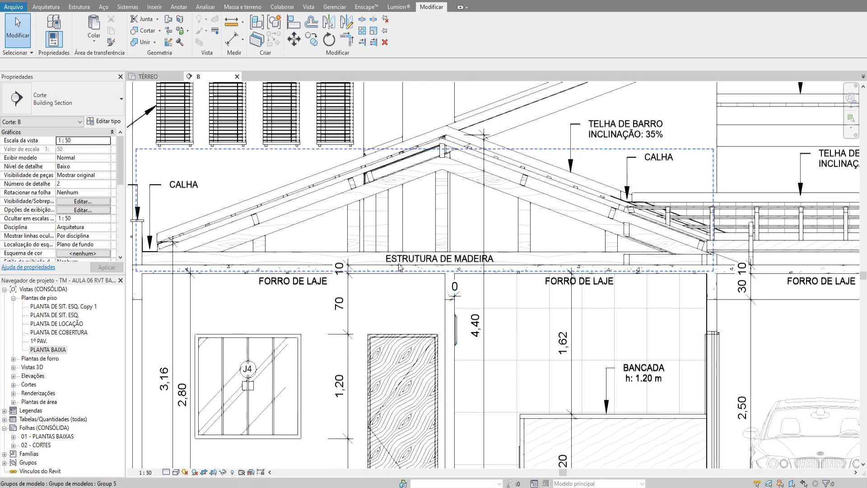
{"action": "middle_click_drag", "start_coordinate": [437, 202], "coordinate": [430, 263]}
{"action": "scroll", "coordinate": [437, 227], "scroll_direction": "down", "scroll_amount": 2}
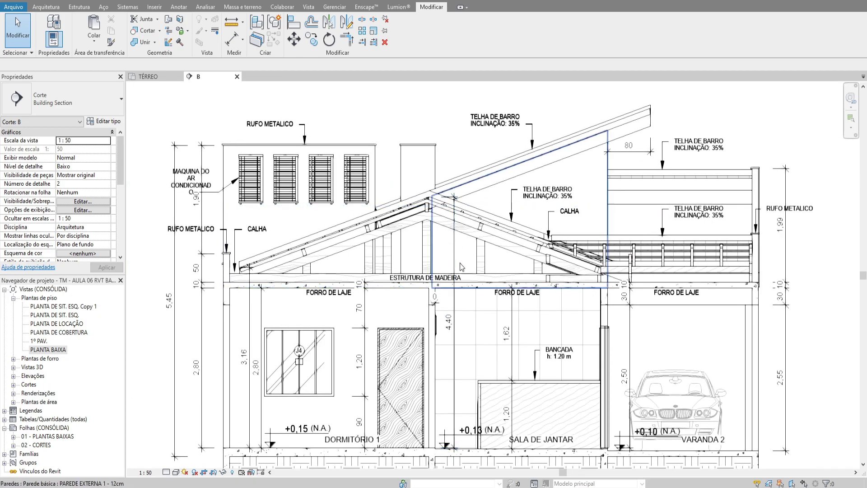
{"action": "middle_click_drag", "start_coordinate": [417, 299], "coordinate": [419, 246]}
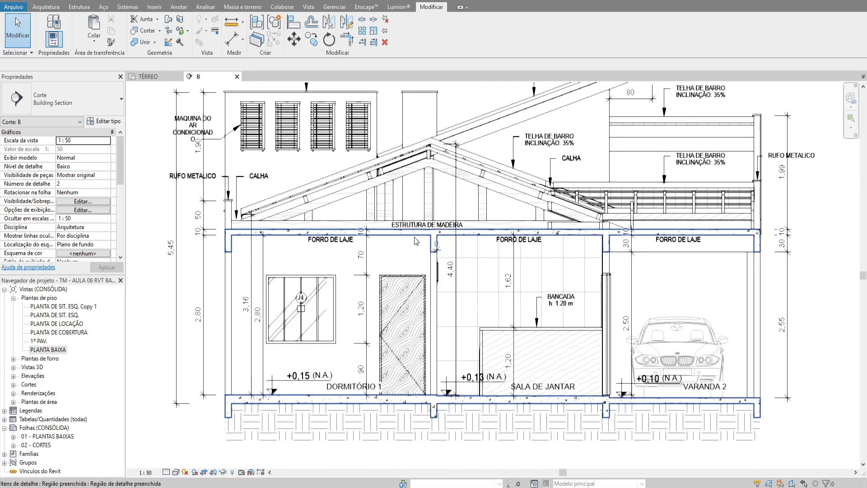
{"action": "scroll", "coordinate": [298, 247], "scroll_direction": "up", "scroll_amount": 2}
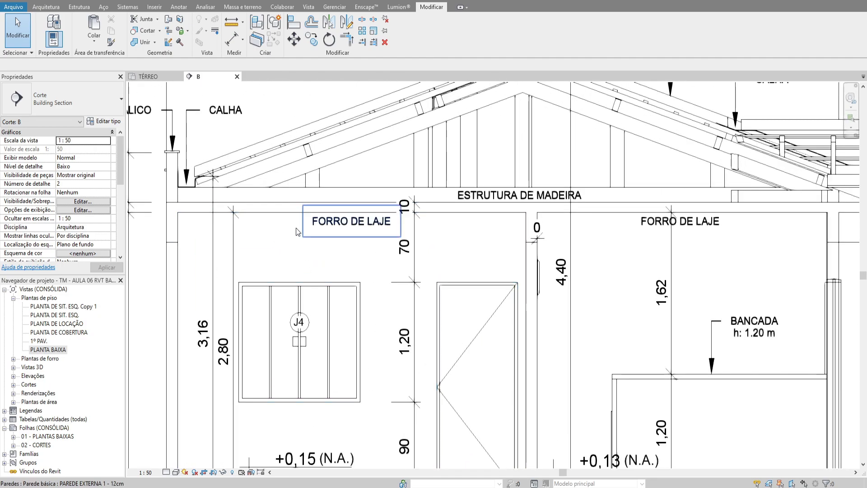
{"action": "left_click", "coordinate": [321, 220]}
{"action": "mouse_move", "coordinate": [321, 222]}
{"action": "middle_mouse_down"}
{"action": "mouse_move", "coordinate": [360, 218]}
{"action": "mouse_move", "coordinate": [335, 217]}
{"action": "middle_mouse_up"}
{"action": "scroll", "coordinate": [335, 206], "scroll_direction": "down", "scroll_amount": 1}
{"action": "key", "text": "Escape"}
{"action": "scroll", "coordinate": [330, 211], "scroll_direction": "down", "scroll_amount": 1}
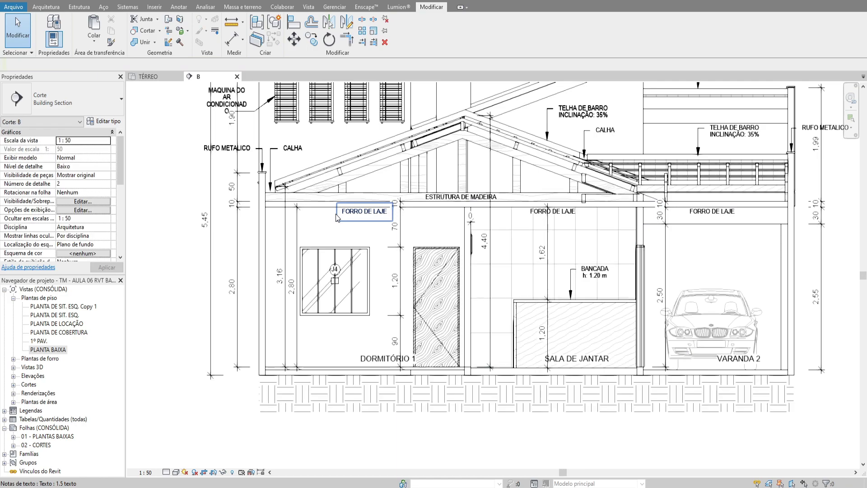
{"action": "middle_click_drag", "start_coordinate": [546, 348], "coordinate": [507, 356]}
{"action": "scroll", "coordinate": [449, 384], "scroll_direction": "up", "scroll_amount": 1}
{"action": "middle_click_drag", "start_coordinate": [429, 307], "coordinate": [403, 328]}
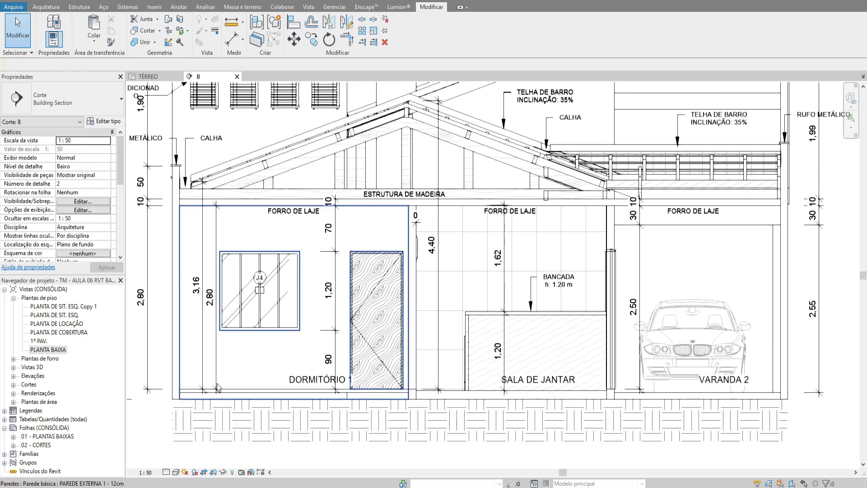
- Set section B's detail level to Alto and select the SALA DE JANTAR floor followed by the DORMITÓRIO 1 floor
{"action": "left_click", "coordinate": [167, 472]}
{"action": "left_click", "coordinate": [178, 461]}
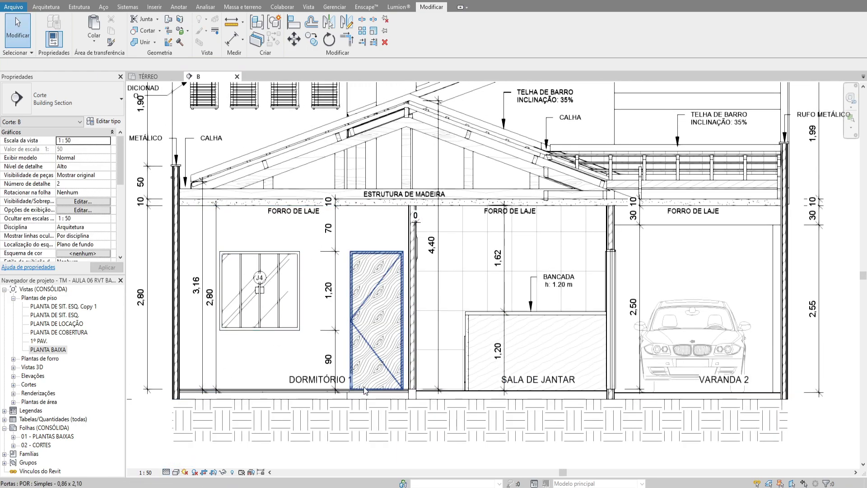
{"action": "left_click", "coordinate": [424, 396]}
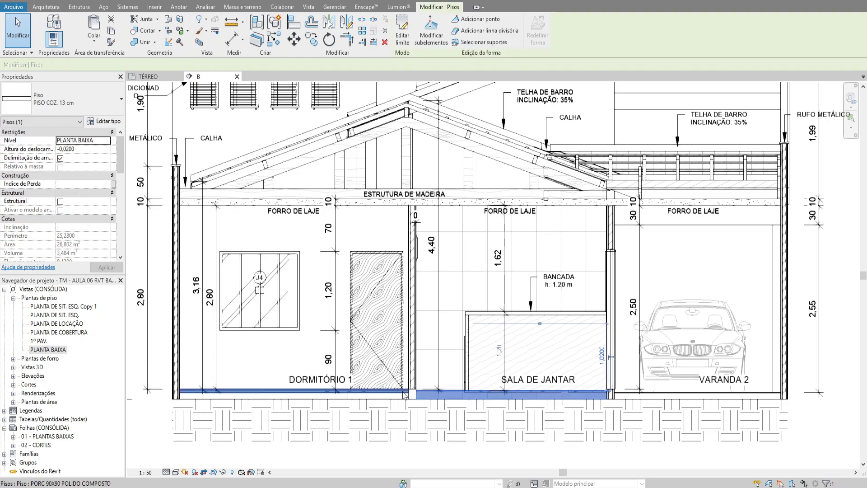
{"action": "left_click", "coordinate": [270, 392]}
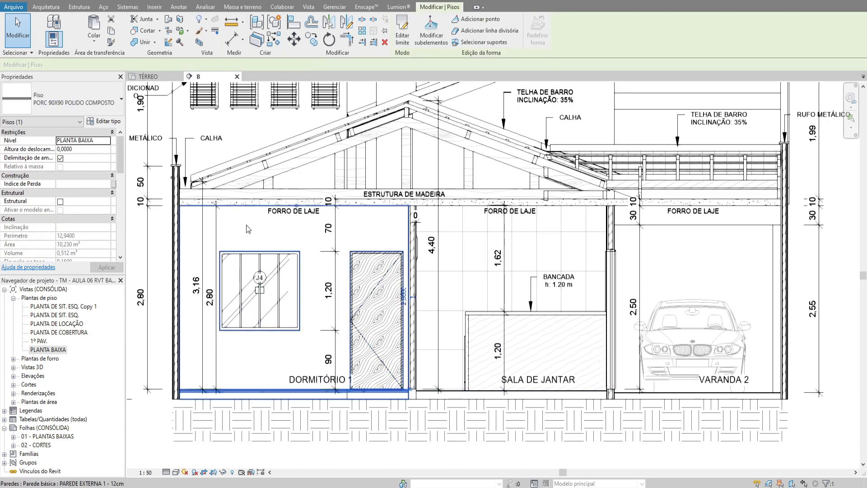
- Examine the layers of the DORMITÓRIO 1 floor in section B and where it meets the SALA DE JANTAR floor
{"action": "key", "text": "Escape"}
{"action": "left_click", "coordinate": [253, 203]}
{"action": "key", "text": "Escape"}
{"action": "scroll", "coordinate": [249, 398], "scroll_direction": "up", "scroll_amount": 3}
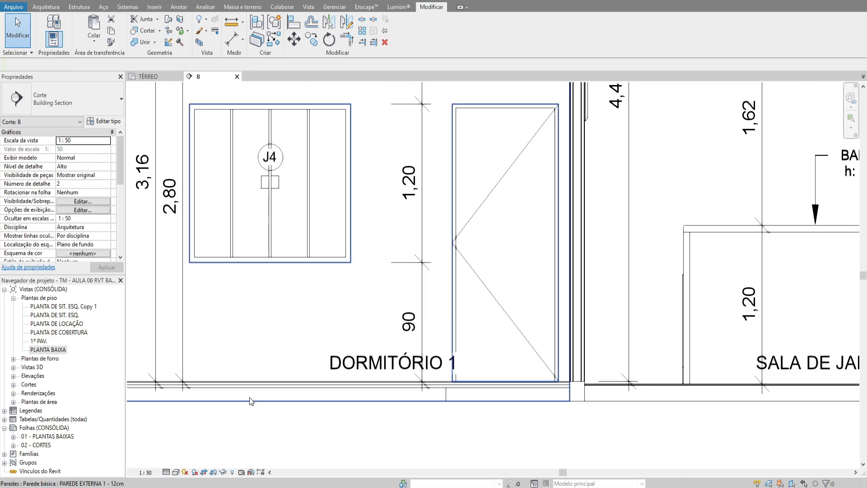
{"action": "scroll", "coordinate": [249, 397], "scroll_direction": "up", "scroll_amount": 3}
{"action": "left_click", "coordinate": [254, 381]}
{"action": "scroll", "coordinate": [293, 377], "scroll_direction": "up", "scroll_amount": 4}
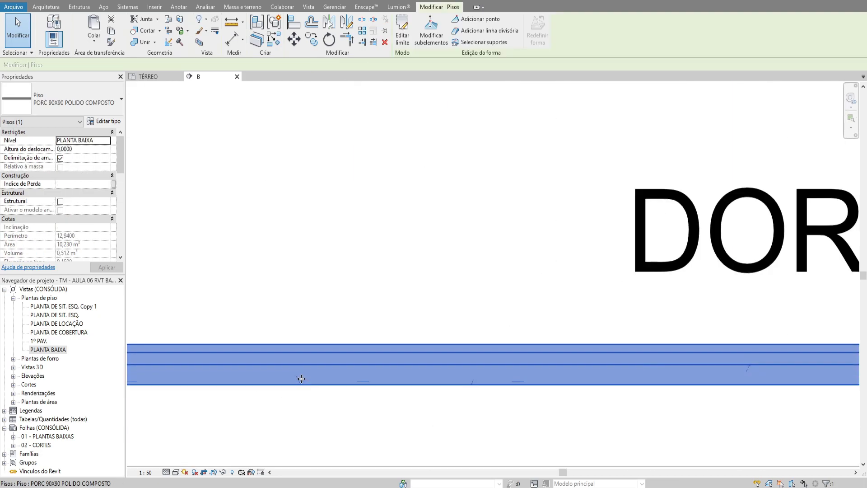
{"action": "scroll", "coordinate": [306, 374], "scroll_direction": "down", "scroll_amount": 4}
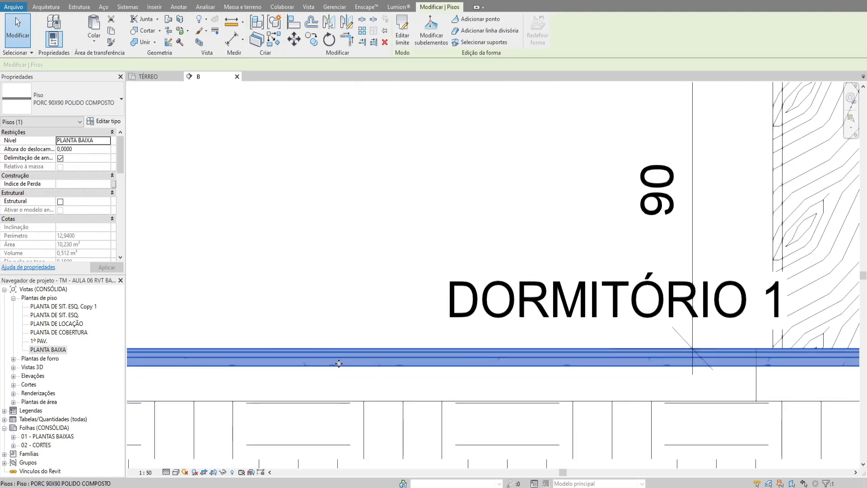
{"action": "scroll", "coordinate": [270, 357], "scroll_direction": "down", "scroll_amount": 6}
{"action": "scroll", "coordinate": [446, 347], "scroll_direction": "up", "scroll_amount": 3}
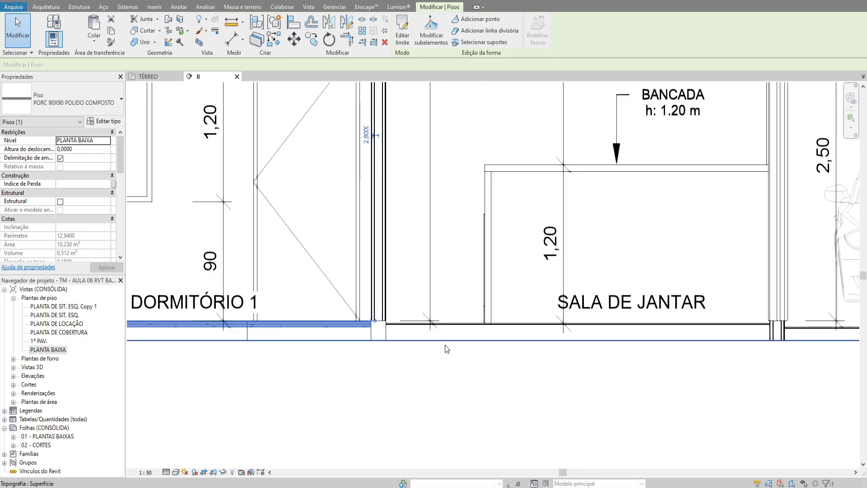
{"action": "scroll", "coordinate": [426, 337], "scroll_direction": "up", "scroll_amount": 2}
- Open the layer assembly of the SALA DE JANTAR floor's type, PISO COZ. 13 cm, for editing
{"action": "left_click", "coordinate": [424, 337]}
{"action": "middle_click_drag", "start_coordinate": [465, 341], "coordinate": [287, 333]}
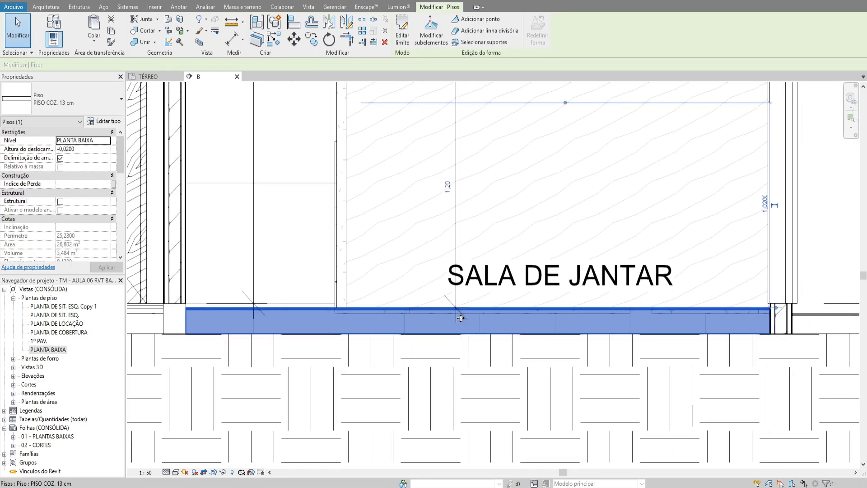
{"action": "left_click", "coordinate": [104, 121]}
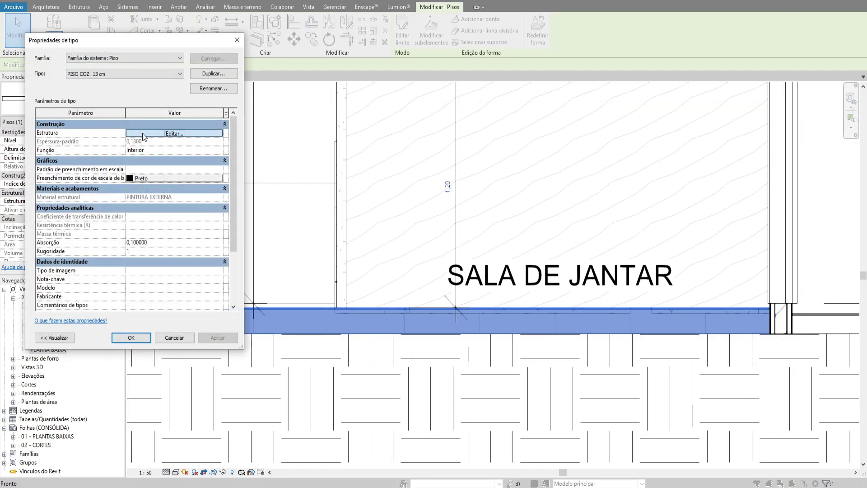
{"action": "left_click", "coordinate": [175, 134]}
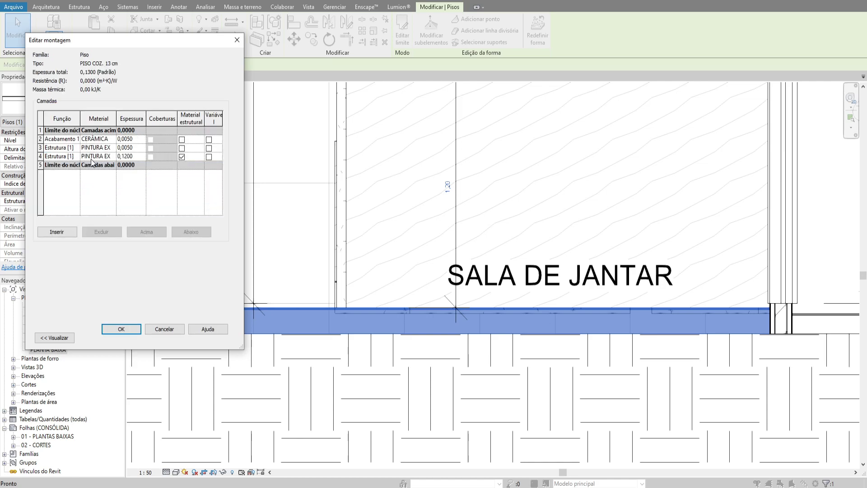
- Create a new material named CONTRAPISO 1 for the floor type's lowest structural layer
{"action": "left_click", "coordinate": [90, 157]}
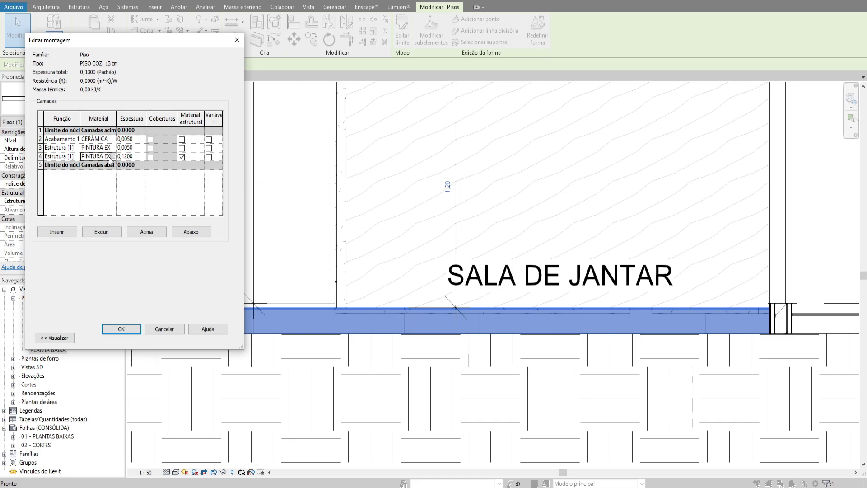
{"action": "left_click", "coordinate": [112, 157]}
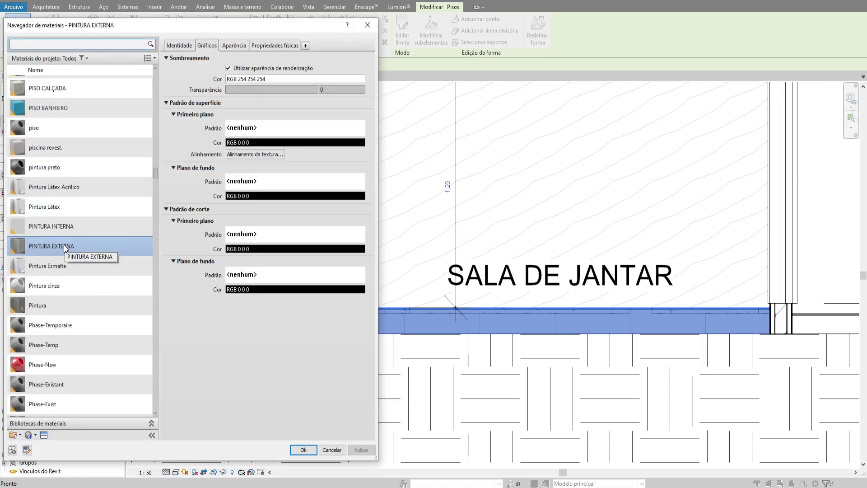
{"action": "left_click", "coordinate": [30, 435]}
{"action": "left_click", "coordinate": [40, 444]}
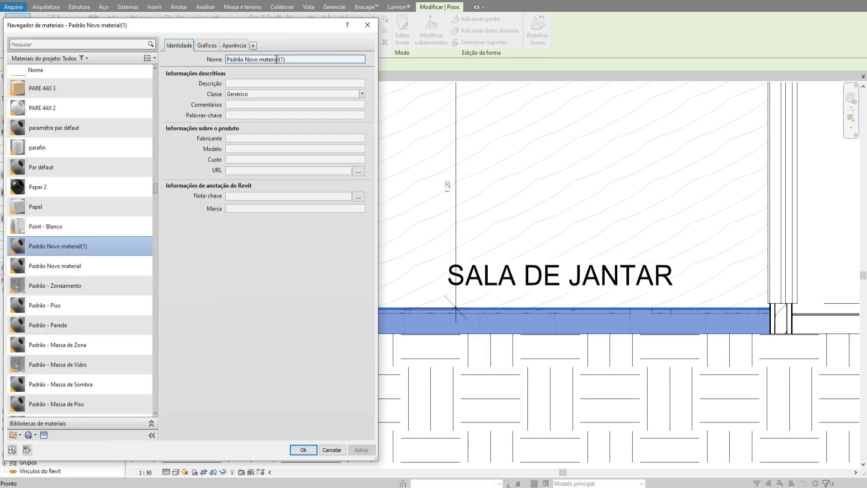
{"action": "type", "text": "CONTRAPISO "}
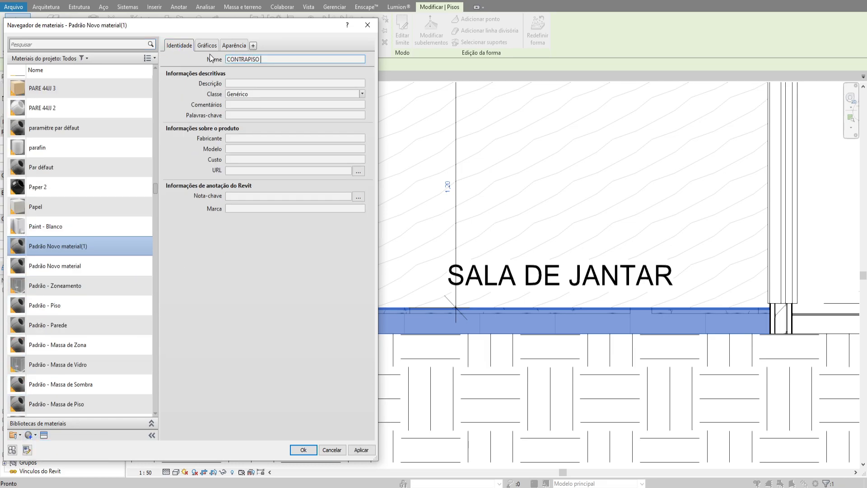
{"action": "type", "text": "1"}
- Make CONTRAPISO 1 use its render appearance for shading and set its foreground cut pattern to Argamassa-Gesso
{"action": "left_click", "coordinate": [208, 45]}
{"action": "left_click", "coordinate": [229, 68]}
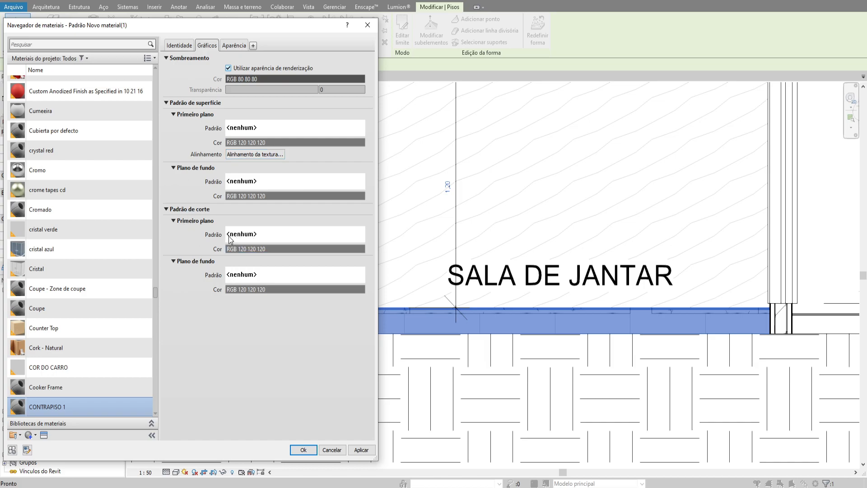
{"action": "left_click", "coordinate": [167, 209]}
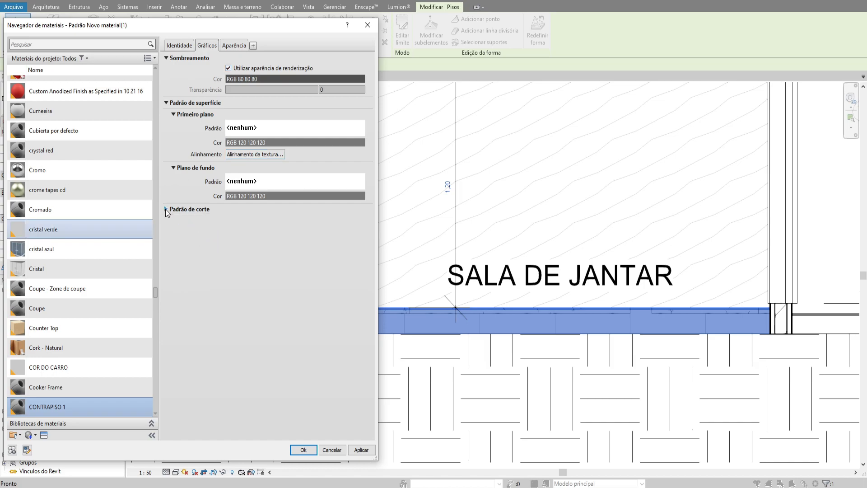
{"action": "left_click", "coordinate": [167, 210]}
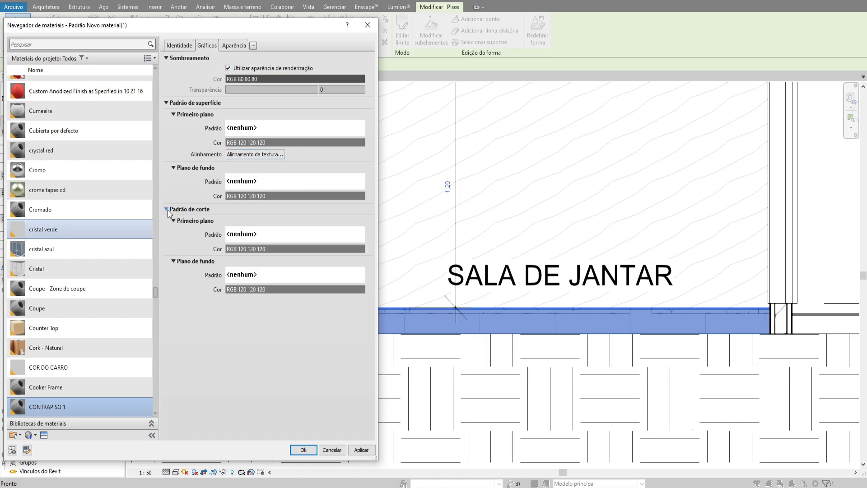
{"action": "left_click", "coordinate": [249, 234]}
{"action": "scroll", "coordinate": [222, 257], "scroll_direction": "down", "scroll_amount": 3}
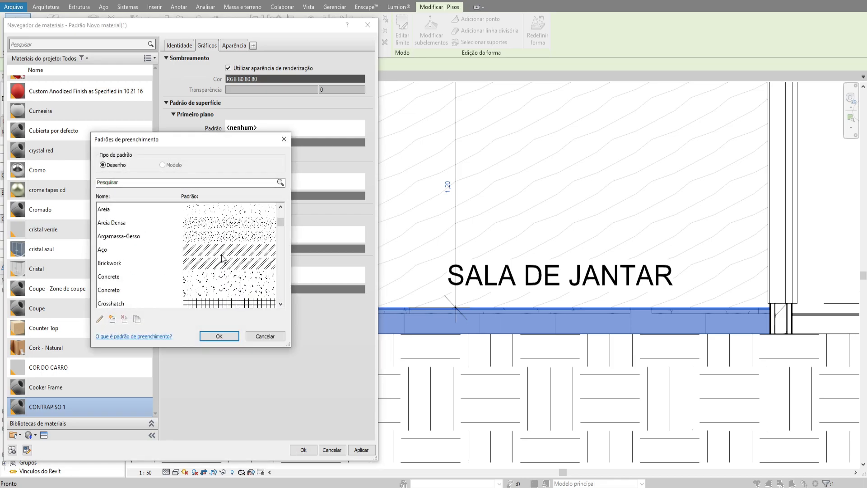
{"action": "left_click", "coordinate": [153, 237]}
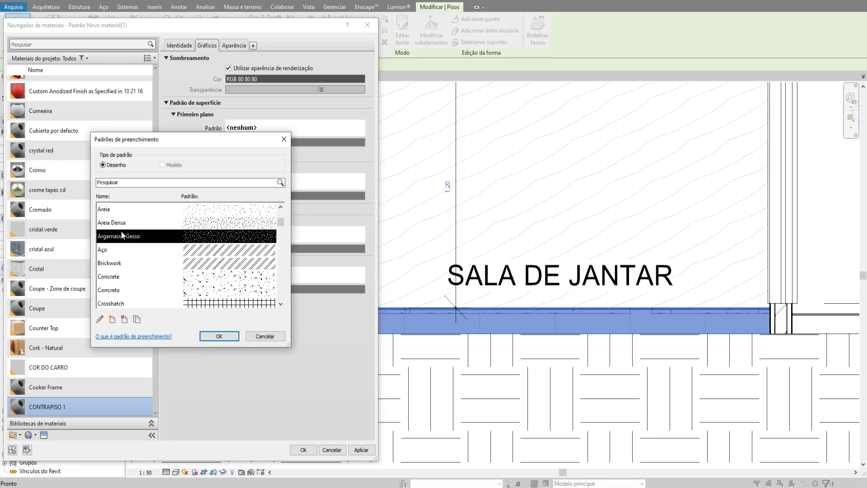
{"action": "left_click", "coordinate": [227, 337]}
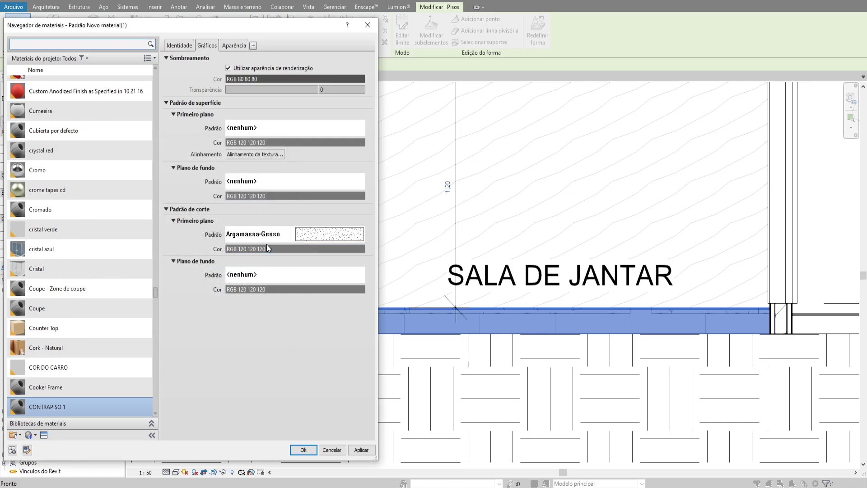
- Darken the foreground cut pattern colour to RGB 82-82-82 and apply the material and layer changes to the floor type
{"action": "left_click", "coordinate": [260, 248]}
{"action": "left_click_drag", "start_coordinate": [289, 224], "coordinate": [296, 233]}
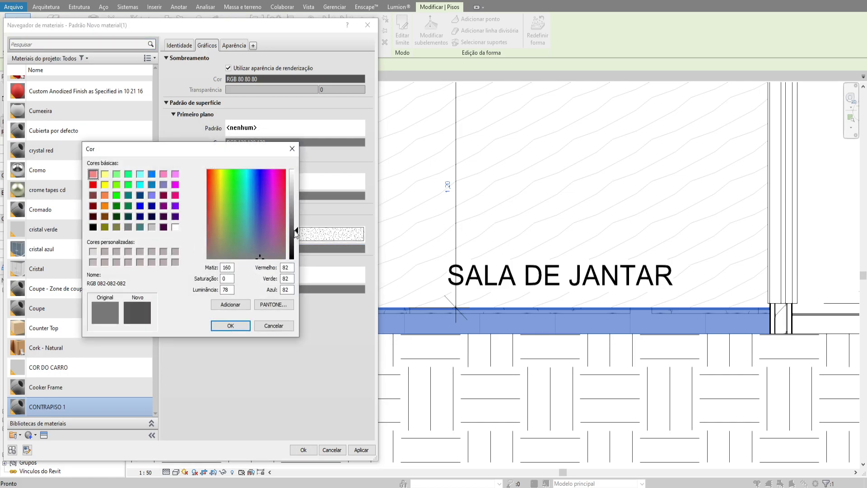
{"action": "left_click", "coordinate": [234, 325]}
{"action": "left_click", "coordinate": [303, 450]}
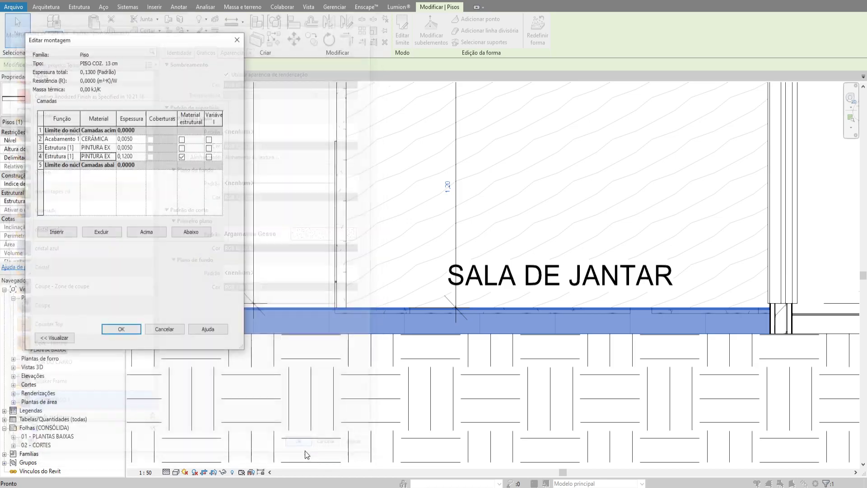
{"action": "left_click", "coordinate": [122, 329]}
{"action": "left_click", "coordinate": [131, 338]}
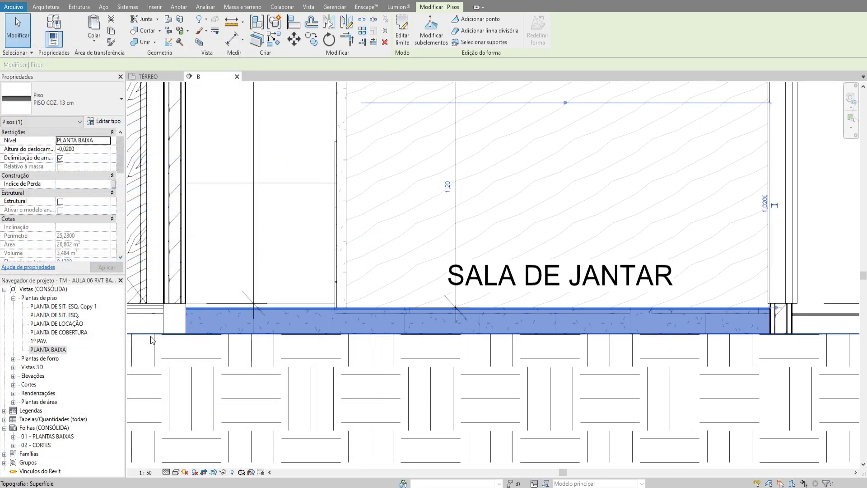
{"action": "key", "text": "Escape"}
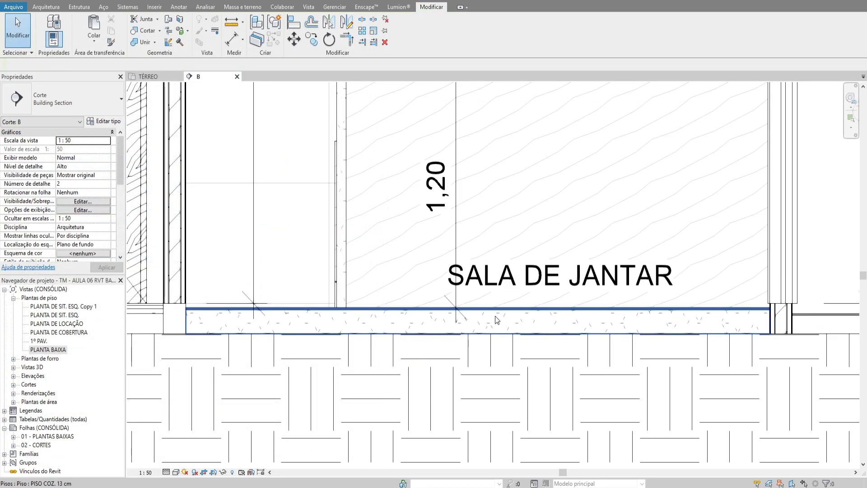
- Inspect the junction below the wall between DORMITÓRIO 1 and SALA DE JANTAR, selecting the wall and the floor piece beneath it
{"action": "scroll", "coordinate": [503, 321], "scroll_direction": "down", "scroll_amount": 2}
{"action": "middle_click_drag", "start_coordinate": [362, 313], "coordinate": [474, 325]}
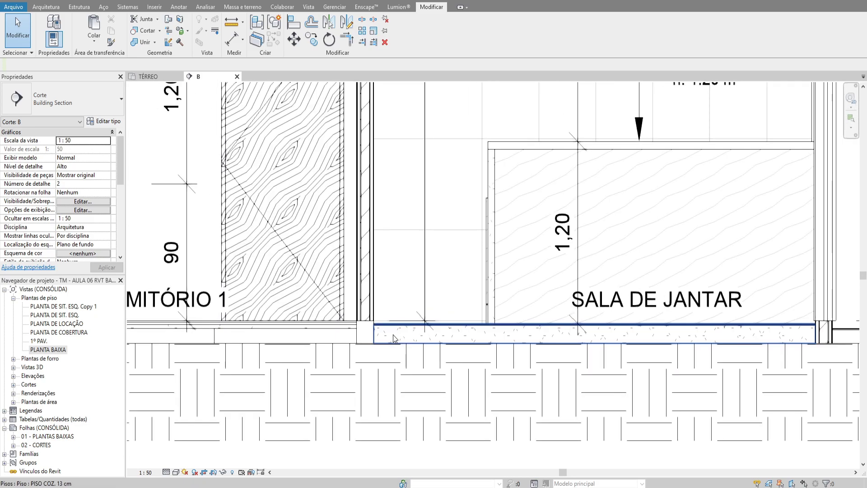
{"action": "scroll", "coordinate": [368, 333], "scroll_direction": "up", "scroll_amount": 3}
{"action": "left_click", "coordinate": [367, 332]}
{"action": "left_click", "coordinate": [371, 299]}
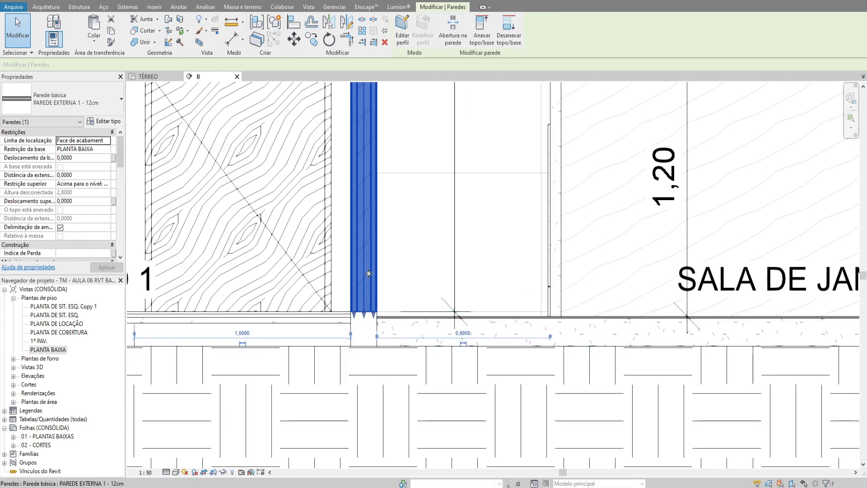
{"action": "key", "text": "Escape"}
{"action": "left_click", "coordinate": [366, 339]}
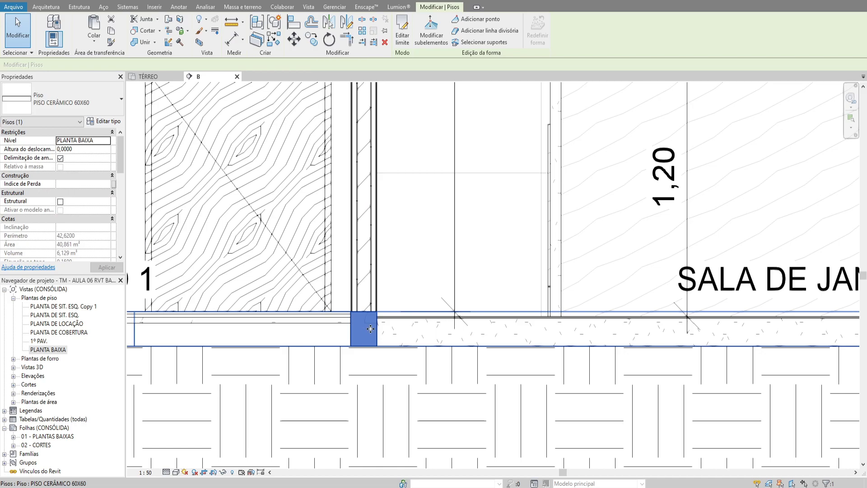
{"action": "scroll", "coordinate": [366, 339], "scroll_direction": "down", "scroll_amount": 3}
{"action": "scroll", "coordinate": [375, 329], "scroll_direction": "up", "scroll_amount": 2}
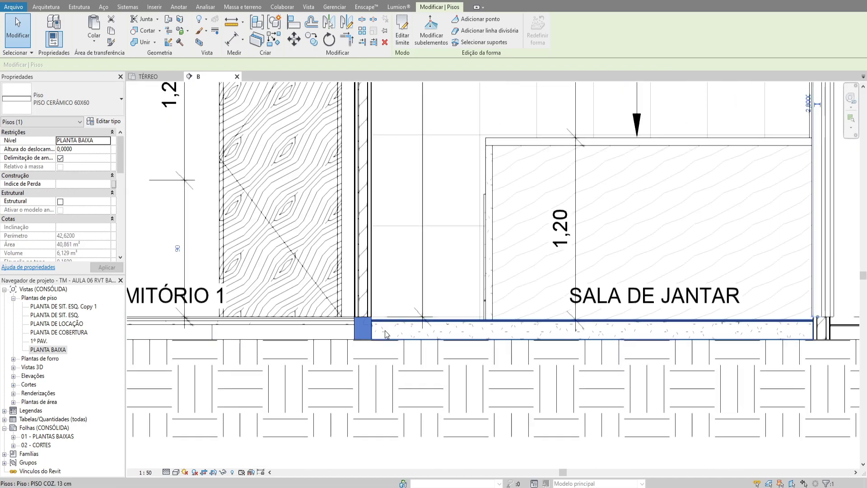
{"action": "key", "text": "Escape"}
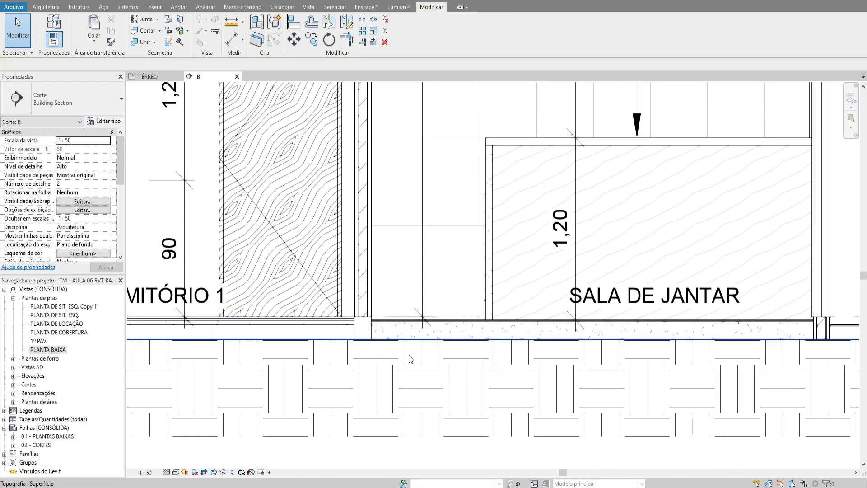
- Select the wall between the two rooms again and review its base against the adjoining floors and ground in section B
{"action": "scroll", "coordinate": [382, 285], "scroll_direction": "down", "scroll_amount": 1}
{"action": "left_click", "coordinate": [365, 262]}
{"action": "middle_click_drag", "start_coordinate": [365, 261], "coordinate": [407, 263]}
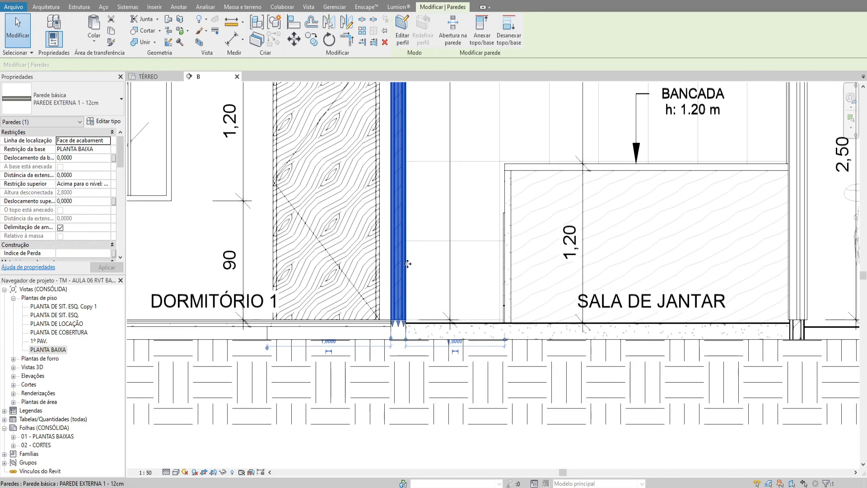
{"action": "scroll", "coordinate": [407, 263], "scroll_direction": "down", "scroll_amount": 2}
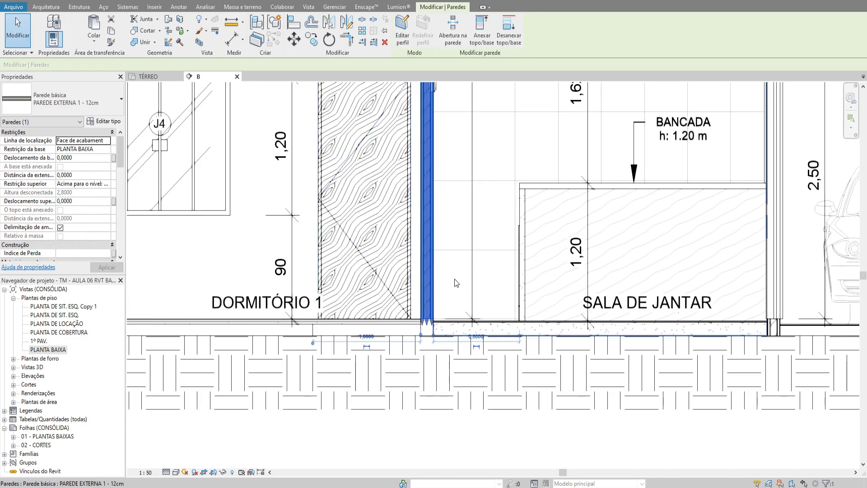
{"action": "scroll", "coordinate": [456, 279], "scroll_direction": "down", "scroll_amount": 2}
{"action": "key", "text": "Escape"}
{"action": "scroll", "coordinate": [457, 318], "scroll_direction": "up", "scroll_amount": 2}
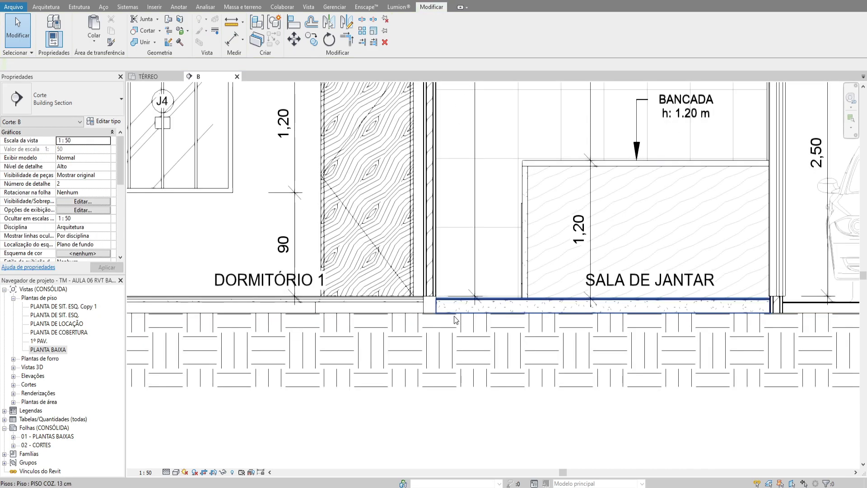
{"action": "scroll", "coordinate": [447, 321], "scroll_direction": "down", "scroll_amount": 2}
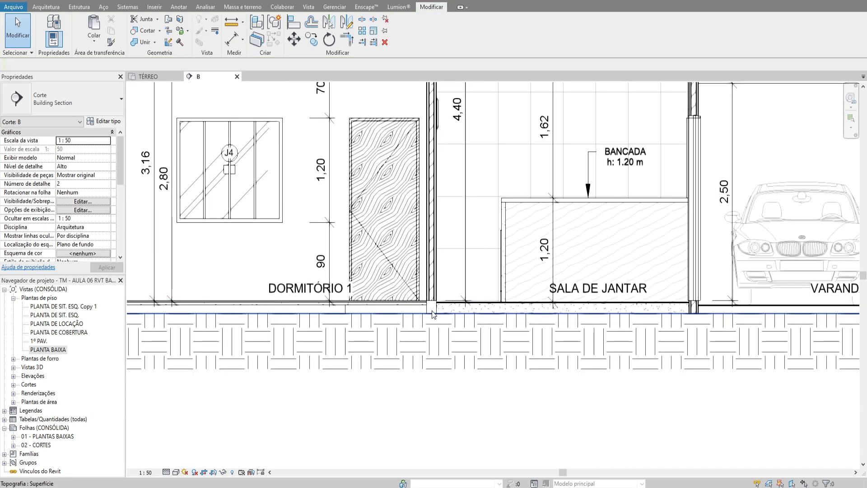
{"action": "scroll", "coordinate": [429, 304], "scroll_direction": "down", "scroll_amount": 3}
{"action": "middle_click_drag", "start_coordinate": [428, 304], "coordinate": [425, 363]}
- Open the PLANTA BAIXA floor plan and select the DORMITÓRIO 1 floor followed by the shared floor of the two bathrooms
{"action": "double_click", "coordinate": [56, 350]}
{"action": "key", "text": "Escape"}
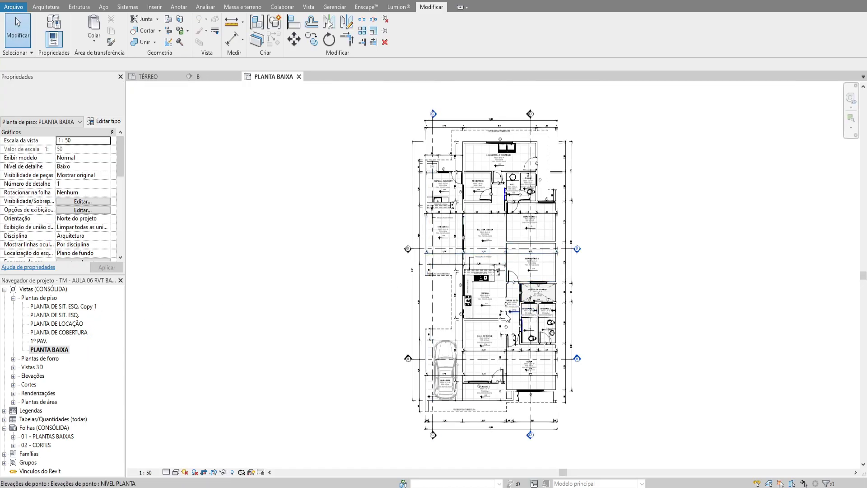
{"action": "scroll", "coordinate": [508, 317], "scroll_direction": "up", "scroll_amount": 4}
{"action": "left_click", "coordinate": [554, 238]}
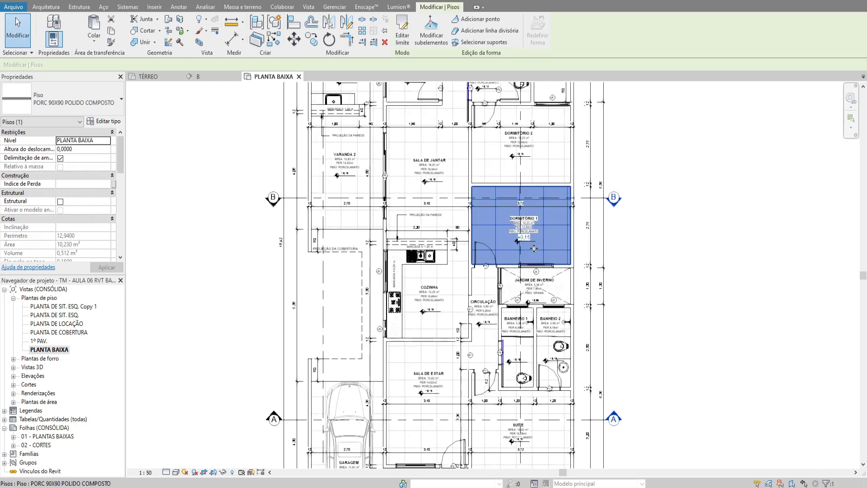
{"action": "scroll", "coordinate": [571, 348], "scroll_direction": "up", "scroll_amount": 4}
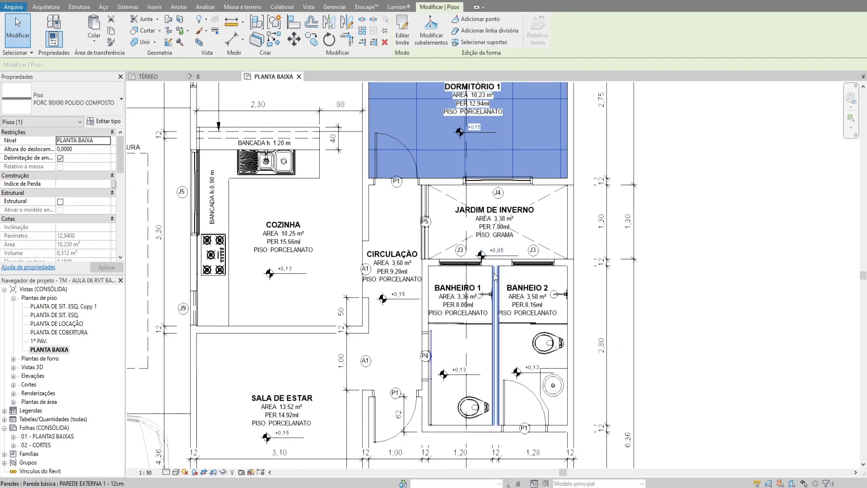
{"action": "scroll", "coordinate": [477, 337], "scroll_direction": "up", "scroll_amount": 2}
{"action": "left_click", "coordinate": [475, 363]}
{"action": "middle_click_drag", "start_coordinate": [502, 332], "coordinate": [463, 281]}
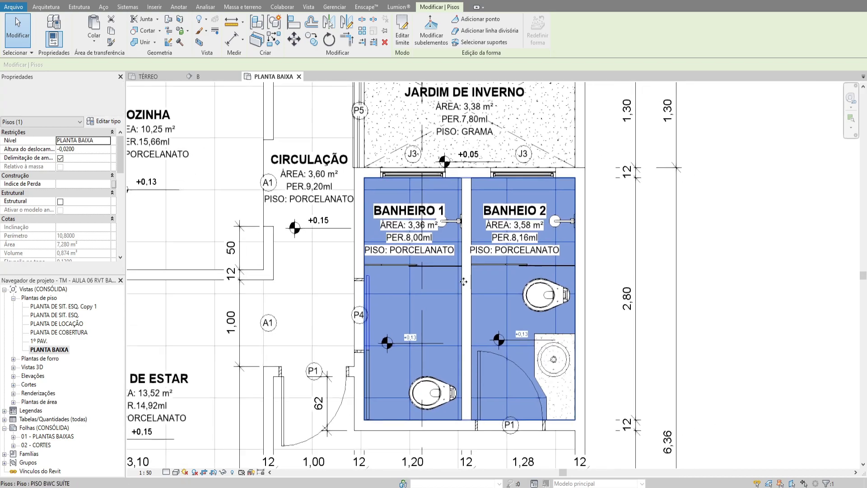
{"action": "scroll", "coordinate": [441, 294], "scroll_direction": "up", "scroll_amount": 1}
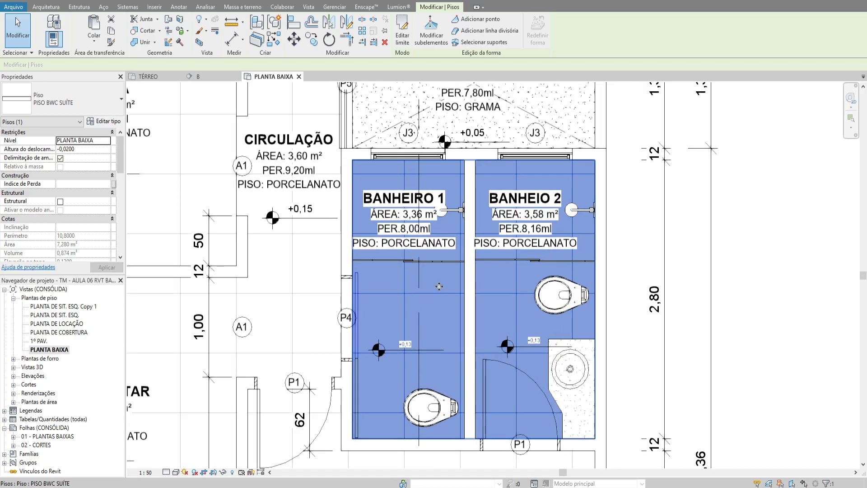
- Remove the BANHEIO 2 outline from the shared bathroom floor's boundary, keeping only BANHEIRO 1, and finish the sketch
{"action": "double_click", "coordinate": [439, 286]}
{"action": "left_click", "coordinate": [465, 186]}
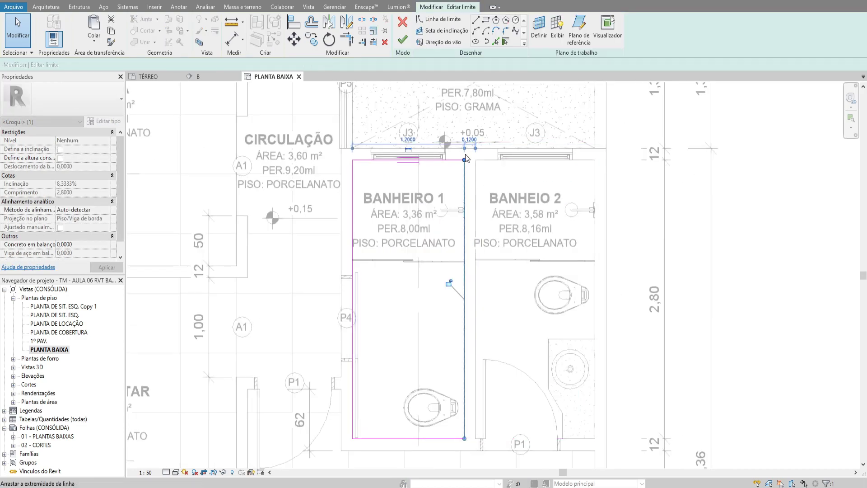
{"action": "key", "text": "Escape"}
{"action": "left_click", "coordinate": [402, 40]}
{"action": "key", "text": "Escape"}
{"action": "middle_click_drag", "start_coordinate": [478, 201], "coordinate": [517, 175]}
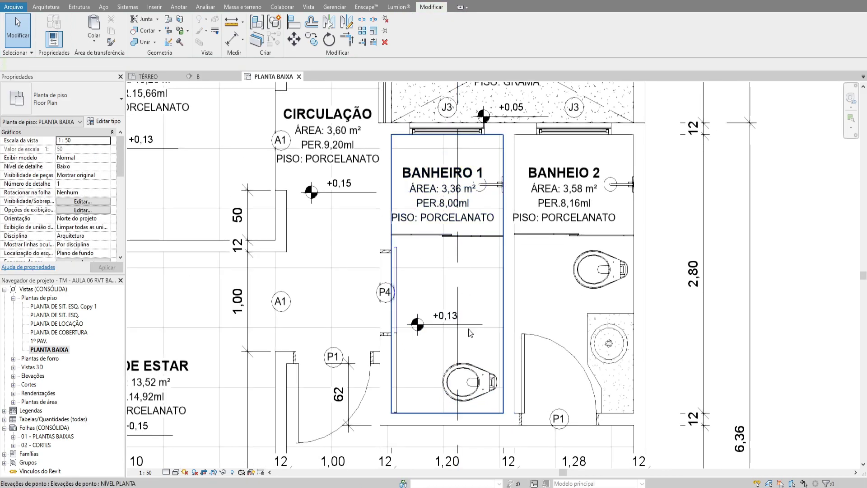
{"action": "middle_click_drag", "start_coordinate": [438, 158], "coordinate": [427, 175]}
- Slope the BANHEIRO 1 floor by setting its window-side edge to an elevation of -0.01 through sub-element editing
{"action": "left_click", "coordinate": [408, 272]}
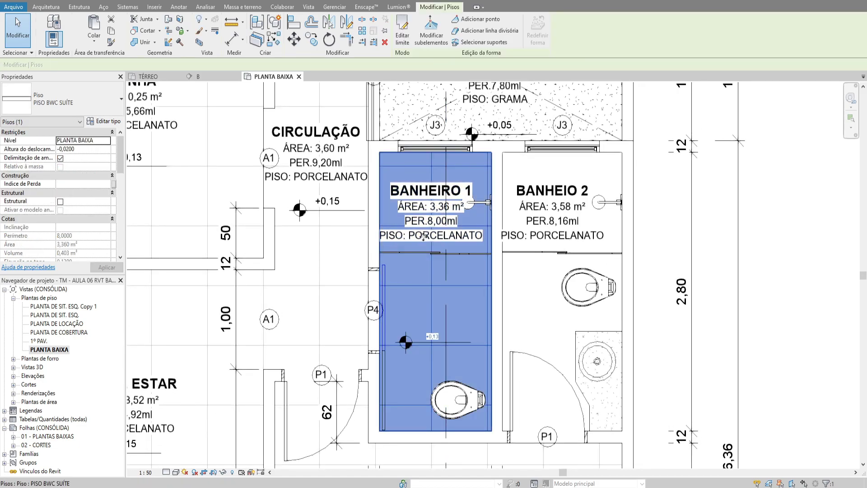
{"action": "left_click", "coordinate": [431, 32]}
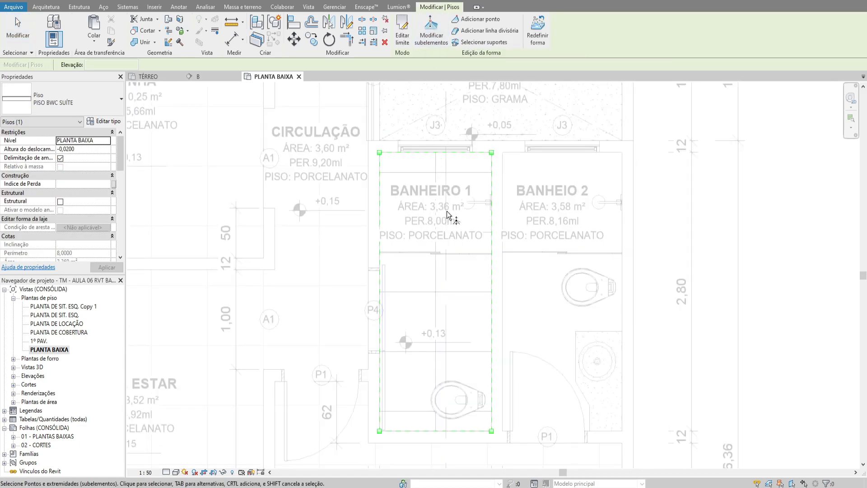
{"action": "left_click", "coordinate": [444, 425]}
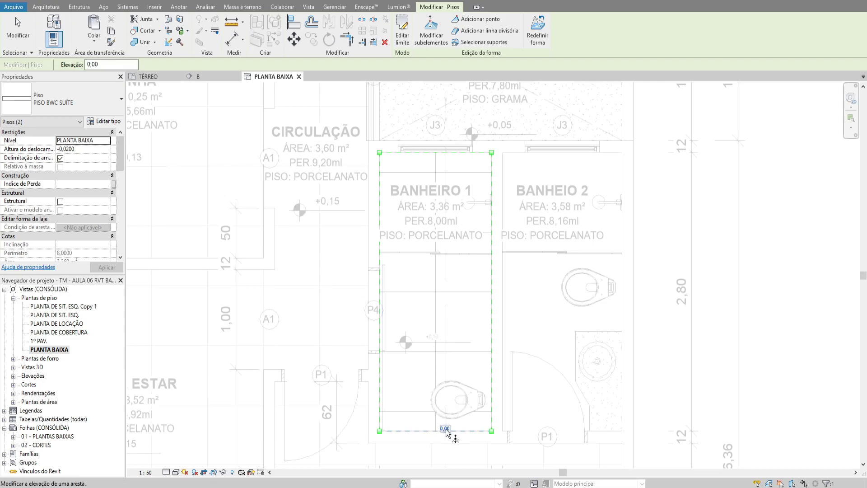
{"action": "left_click_drag", "start_coordinate": [447, 124], "coordinate": [431, 181]}
{"action": "left_click", "coordinate": [446, 153]}
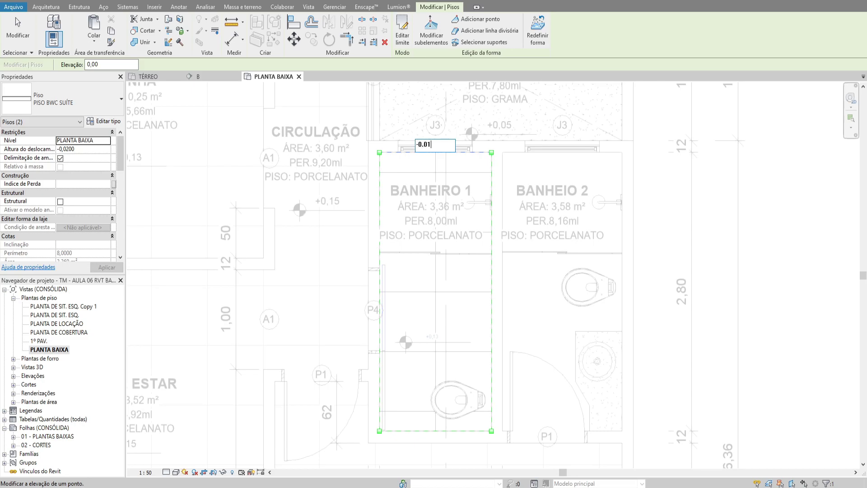
{"action": "key", "text": "Return"}
{"action": "key", "text": "Escape"}
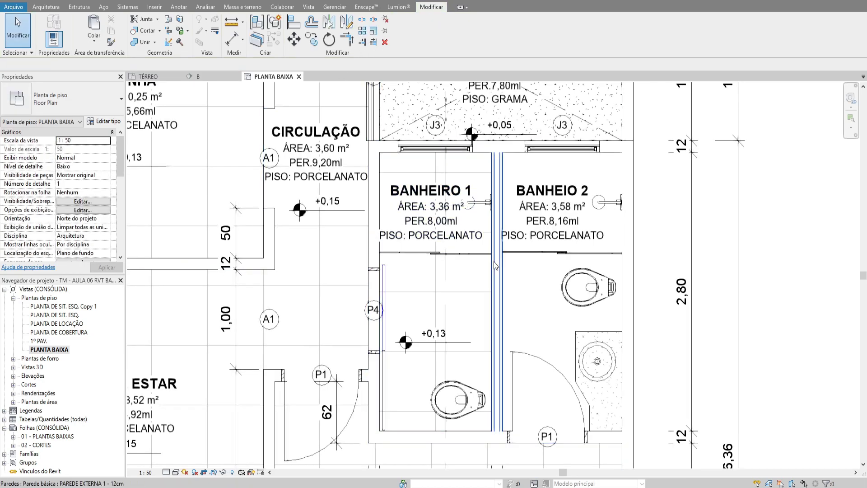
- Place a spot slope annotation on the BANHEIRO 1 floor between the toilet and the shower partition
{"action": "left_click", "coordinate": [494, 261]}
{"action": "key", "text": "Escape"}
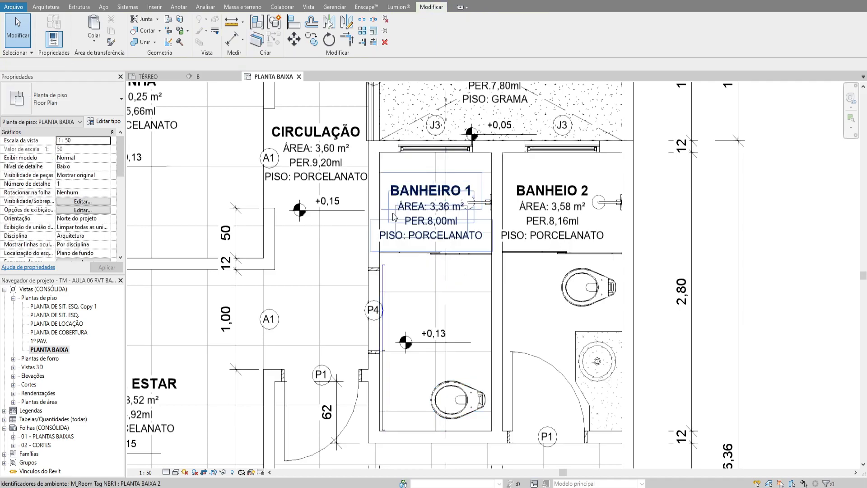
{"action": "left_click", "coordinate": [179, 7]}
{"action": "left_click", "coordinate": [196, 42]}
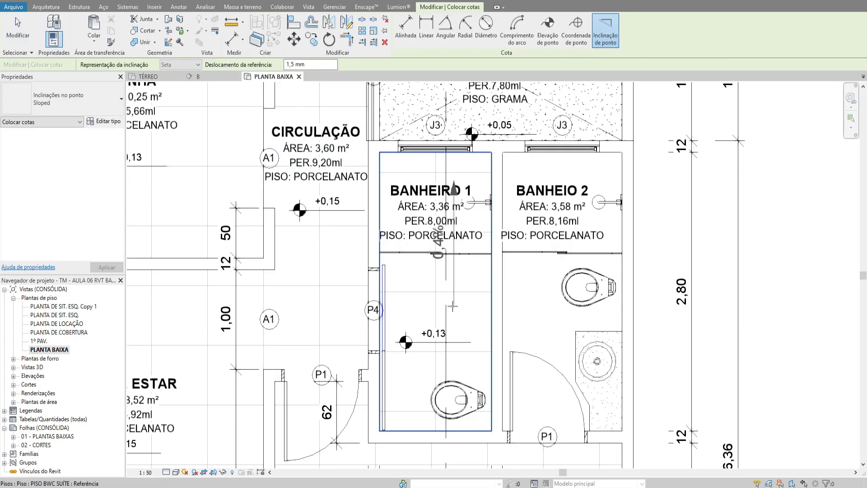
{"action": "left_click", "coordinate": [472, 374]}
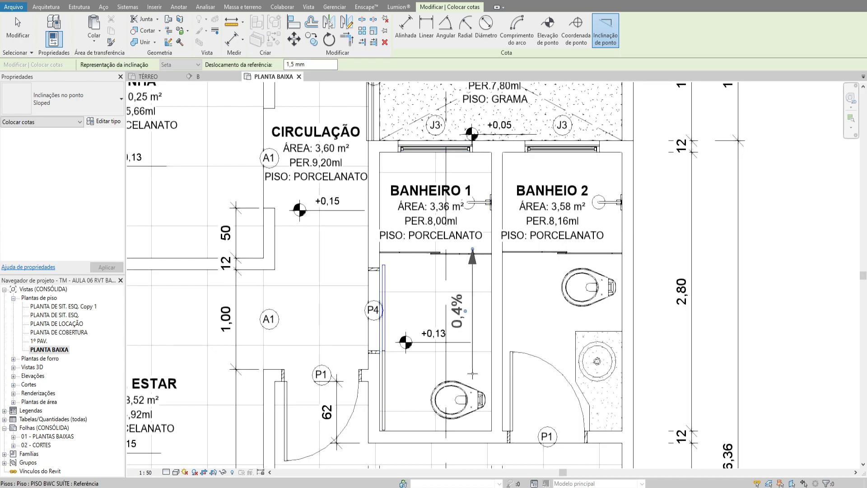
{"action": "key", "text": "Escape"}
{"action": "middle_click_drag", "start_coordinate": [469, 283], "coordinate": [472, 292]}
{"action": "left_click_drag", "start_coordinate": [475, 284], "coordinate": [483, 299]}
{"action": "key", "text": "Escape"}
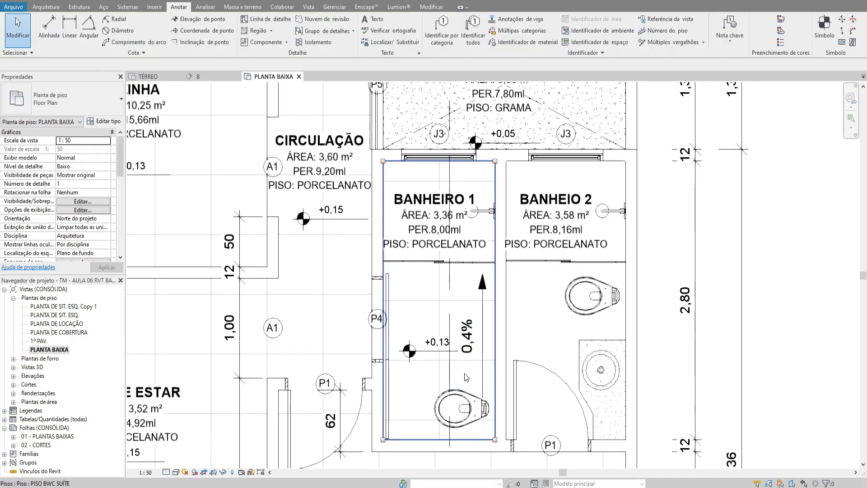
- Create a rectangular PISO INDUSTRIAL architectural floor across SALA DE JANTAR in the floor plan
{"action": "scroll", "coordinate": [465, 375], "scroll_direction": "down", "scroll_amount": 6}
{"action": "middle_click_drag", "start_coordinate": [361, 203], "coordinate": [360, 230]}
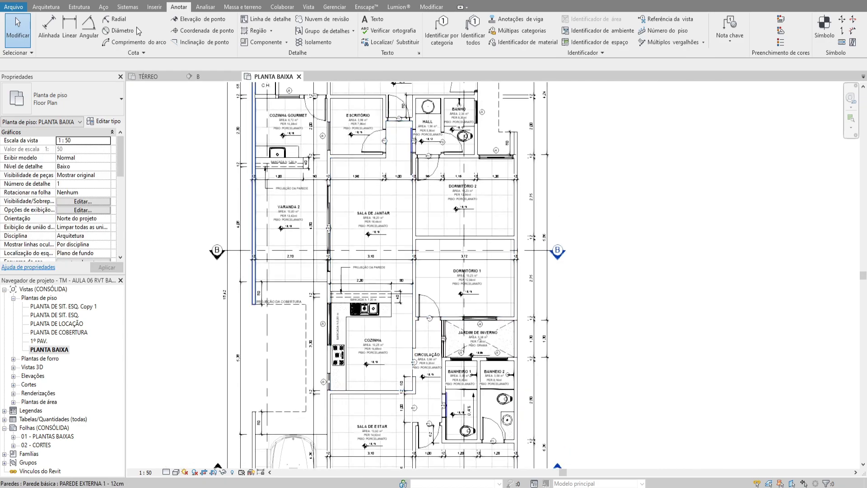
{"action": "left_click", "coordinate": [175, 1]}
{"action": "left_click", "coordinate": [45, 7]}
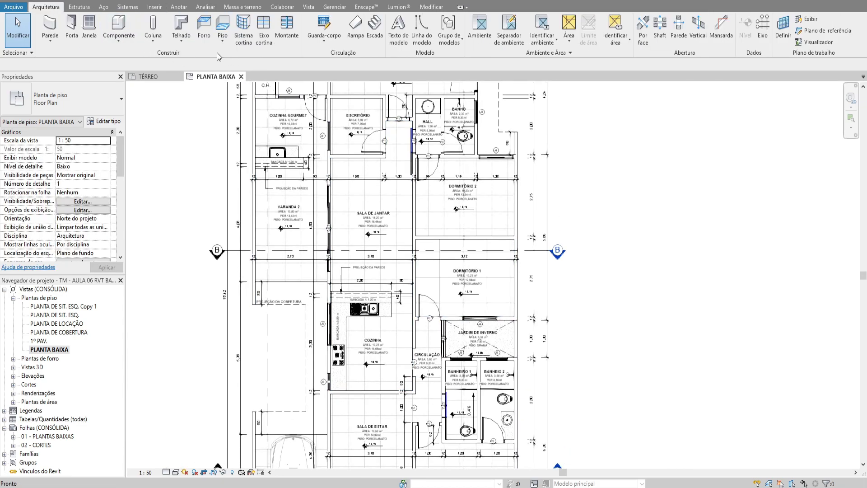
{"action": "left_click", "coordinate": [225, 29]}
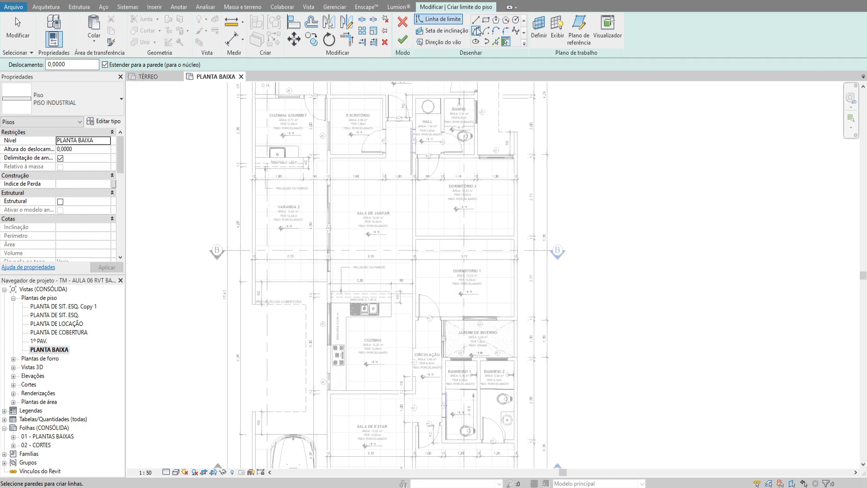
{"action": "left_click", "coordinate": [330, 156]}
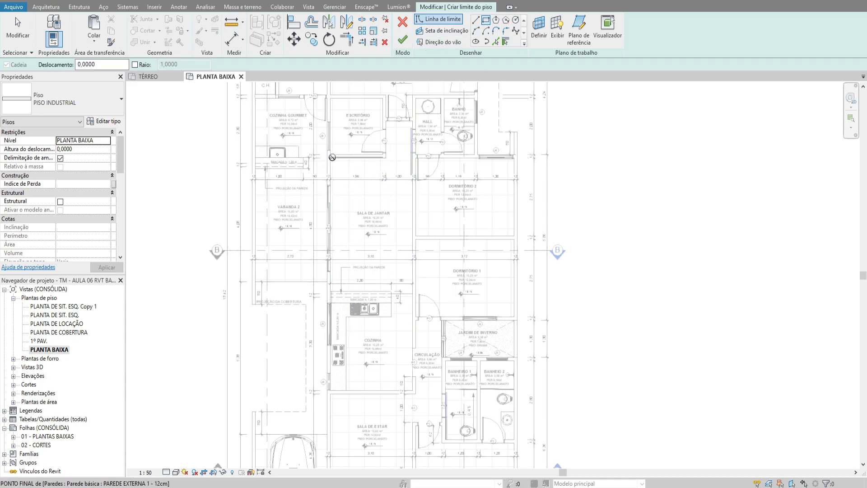
{"action": "left_click", "coordinate": [412, 256]}
{"action": "key", "text": "Escape"}
{"action": "left_click", "coordinate": [402, 39]}
{"action": "scroll", "coordinate": [406, 200], "scroll_direction": "up", "scroll_amount": 2}
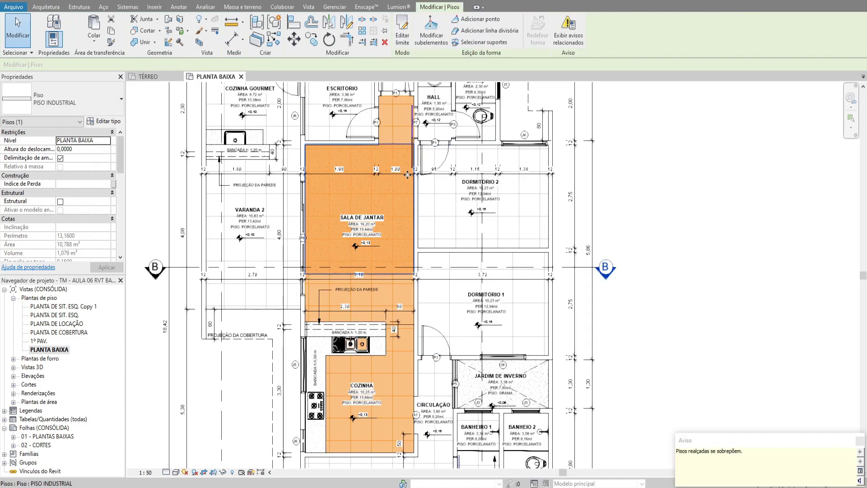
- Browse the floor types available for the new SALA DE JANTAR floor and leave it deselected
{"action": "left_click", "coordinate": [100, 114]}
{"action": "scroll", "coordinate": [69, 199], "scroll_direction": "up", "scroll_amount": 5}
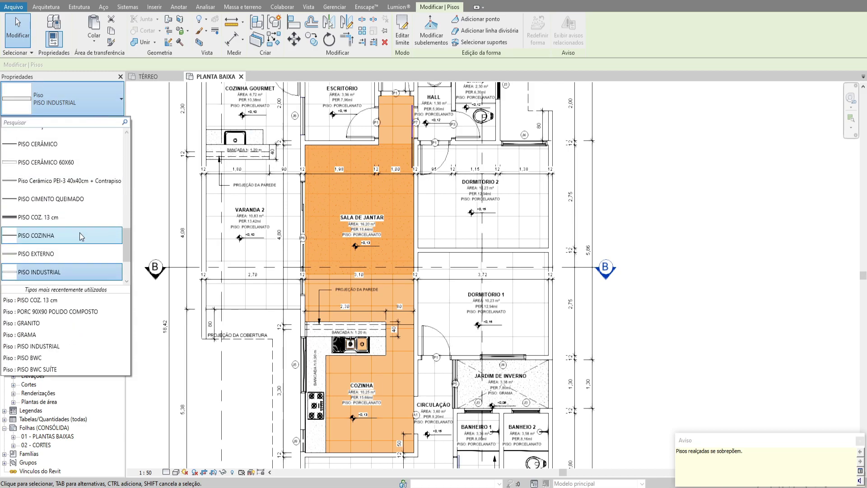
{"action": "scroll", "coordinate": [69, 170], "scroll_direction": "up", "scroll_amount": 3}
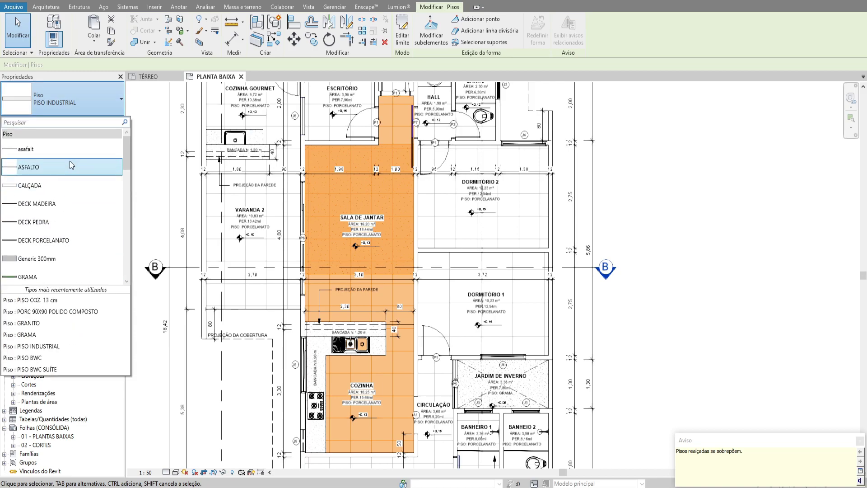
{"action": "scroll", "coordinate": [69, 167], "scroll_direction": "down", "scroll_amount": 2}
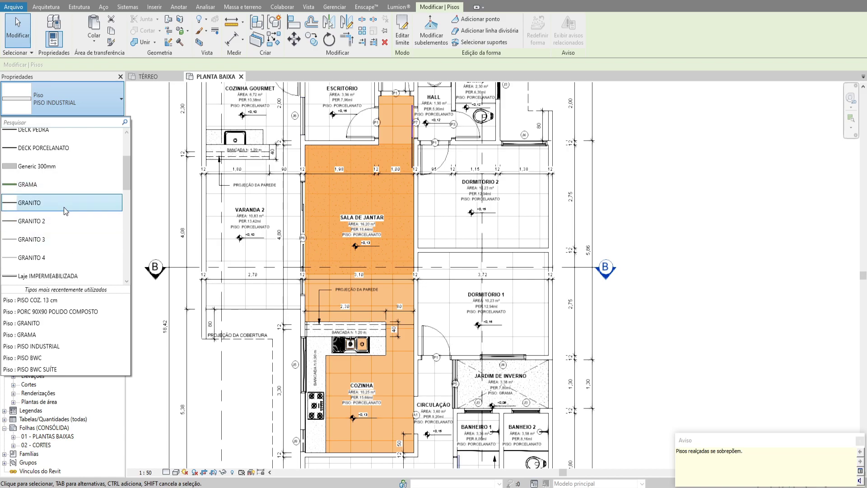
{"action": "left_click", "coordinate": [351, 202]}
{"action": "key", "text": "Escape"}
- Open the 3D view and select the PISO CALÇADAS sidewalk floor in front of the house to examine its driveway ramp
{"action": "scroll", "coordinate": [409, 185], "scroll_direction": "down", "scroll_amount": 2}
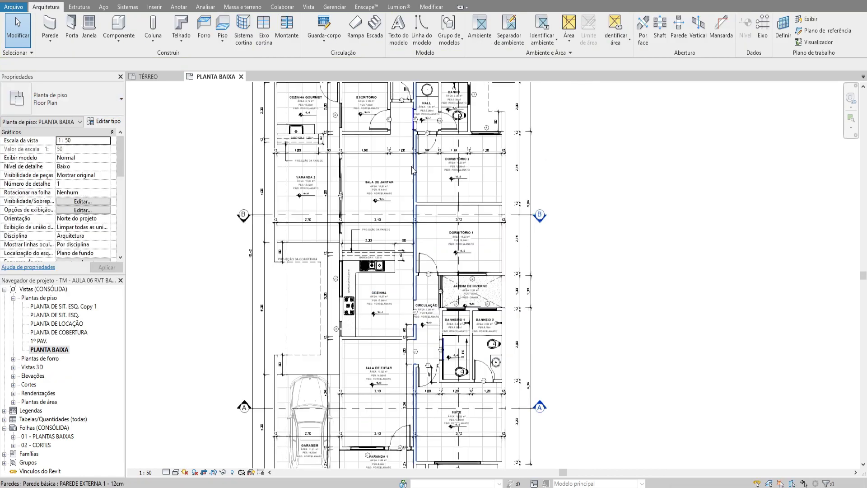
{"action": "middle_click_drag", "start_coordinate": [408, 341], "coordinate": [414, 192]}
{"action": "scroll", "coordinate": [404, 255], "scroll_direction": "down", "scroll_amount": 1}
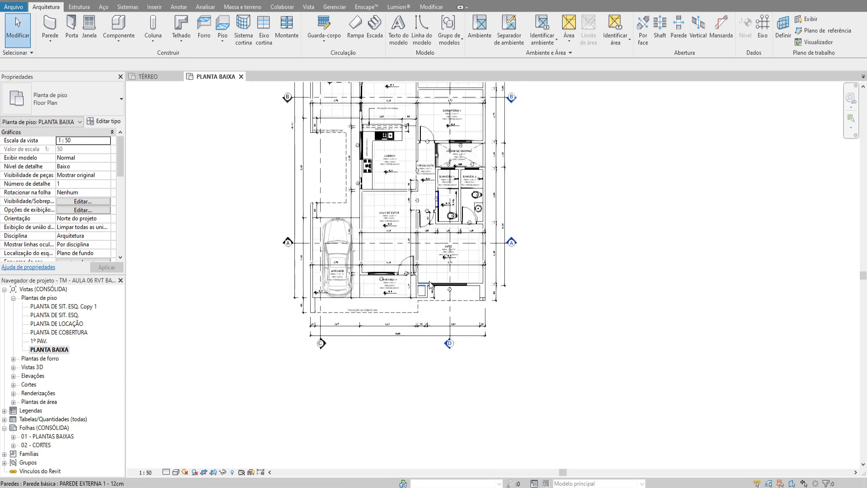
{"action": "key", "text": "3"}
{"action": "key", "text": "d"}
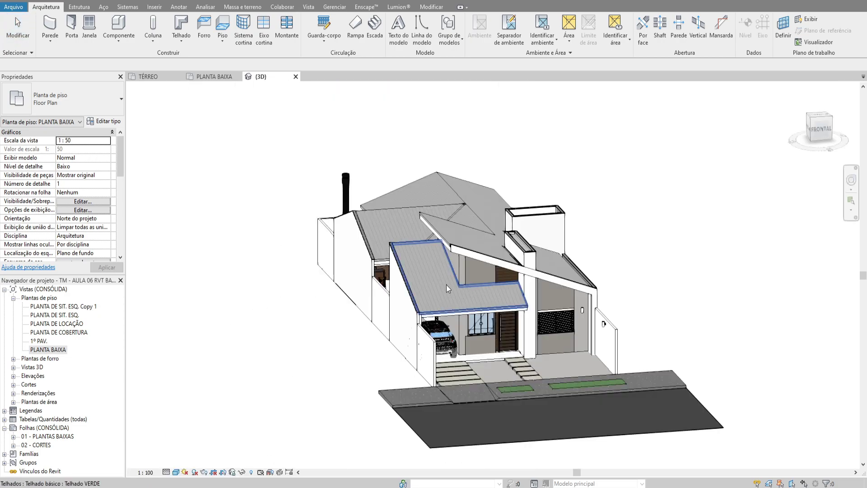
{"action": "scroll", "coordinate": [503, 320], "scroll_direction": "up", "scroll_amount": 5}
{"action": "left_click", "coordinate": [432, 309]}
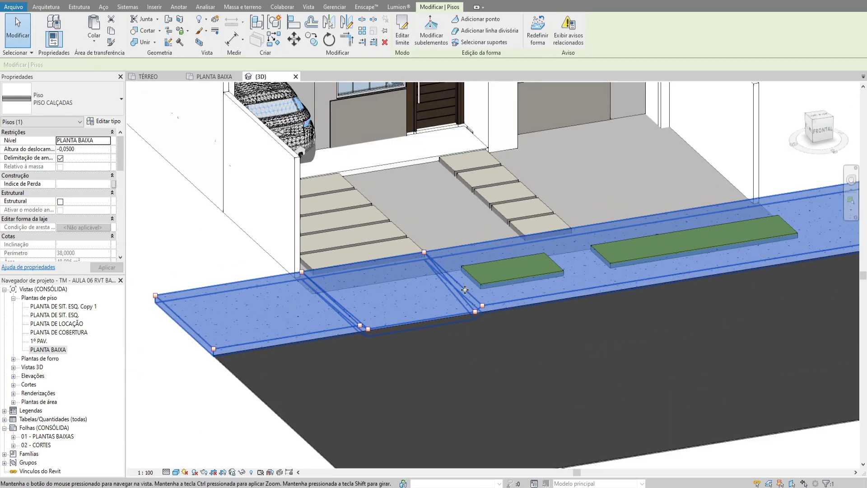
{"action": "middle_click_drag", "start_coordinate": [437, 295], "coordinate": [348, 378]}
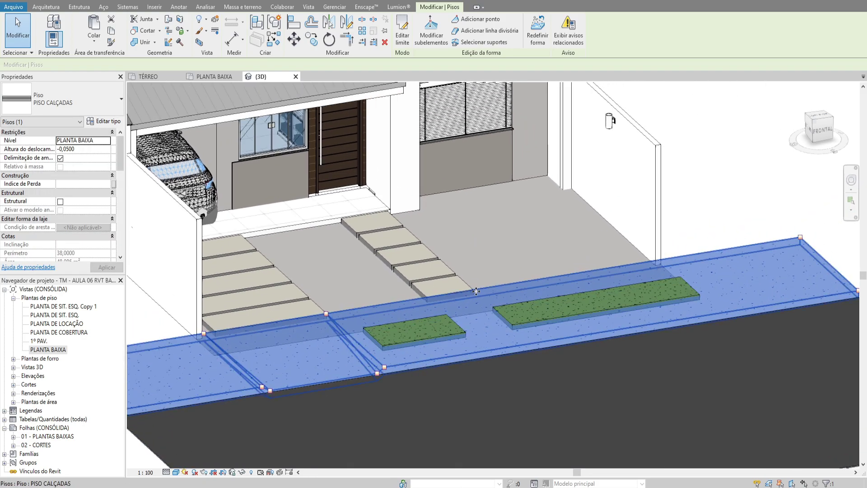
{"action": "key", "text": "Escape"}
- Select the roof coverings over the rear of the house and hide them temporarily in the 3D view
{"action": "scroll", "coordinate": [484, 260], "scroll_direction": "down", "scroll_amount": 2}
{"action": "mouse_move", "coordinate": [483, 260]}
{"action": "middle_mouse_down"}
{"action": "mouse_move", "coordinate": [522, 291]}
{"action": "mouse_move", "coordinate": [496, 261]}
{"action": "middle_mouse_up"}
{"action": "middle_click_drag", "start_coordinate": [525, 307], "coordinate": [554, 295], "text": "shift"}
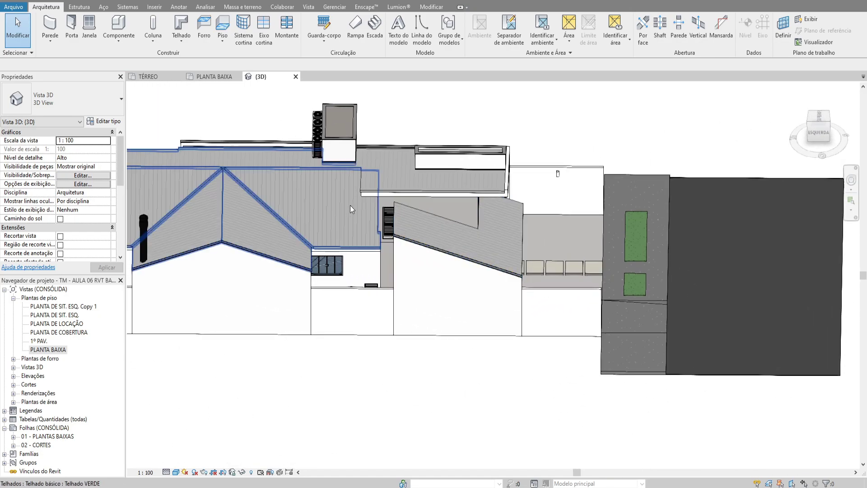
{"action": "left_click", "coordinate": [248, 185]}
{"action": "middle_click_drag", "start_coordinate": [248, 185], "coordinate": [479, 192], "text": "shift"}
{"action": "left_click", "coordinate": [498, 194], "text": "ctrl"}
{"action": "scroll", "coordinate": [445, 267], "scroll_direction": "up", "scroll_amount": 2}
{"action": "key", "text": "h"}
{"action": "key", "text": "h"}
{"action": "key", "text": "h"}
{"action": "key", "text": "h"}
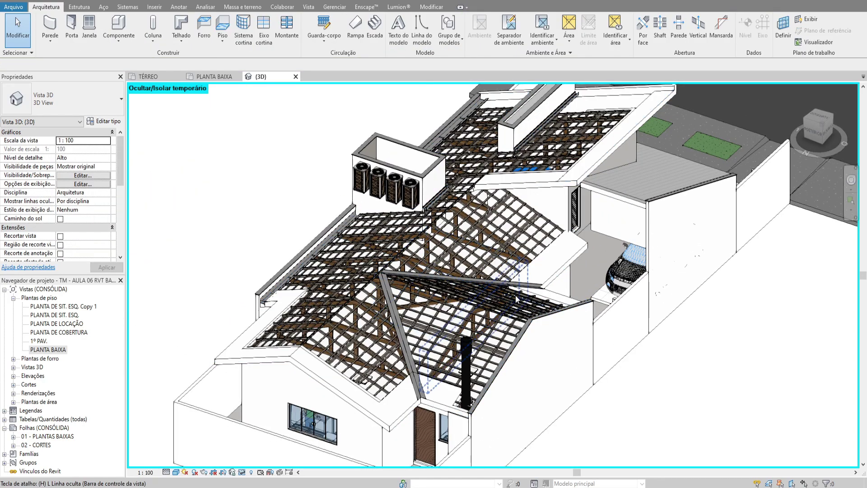
- Examine the exposed timber roof framing from several sides and restore the temporarily hidden roofs
{"action": "middle_click_drag", "start_coordinate": [567, 302], "coordinate": [407, 240], "text": "shift"}
{"action": "scroll", "coordinate": [526, 300], "scroll_direction": "up", "scroll_amount": 5}
{"action": "scroll", "coordinate": [306, 209], "scroll_direction": "up", "scroll_amount": 2}
{"action": "scroll", "coordinate": [400, 275], "scroll_direction": "down", "scroll_amount": 3}
{"action": "middle_click_drag", "start_coordinate": [400, 280], "coordinate": [433, 237]}
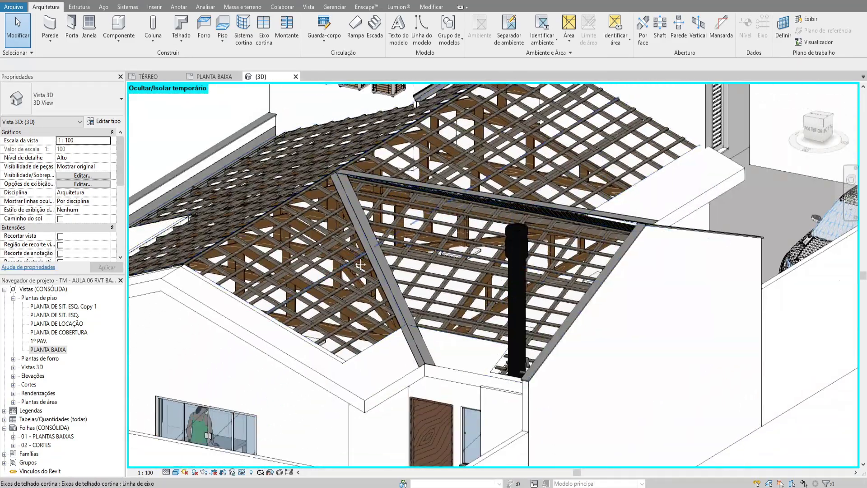
{"action": "middle_click_drag", "start_coordinate": [329, 264], "coordinate": [395, 190]}
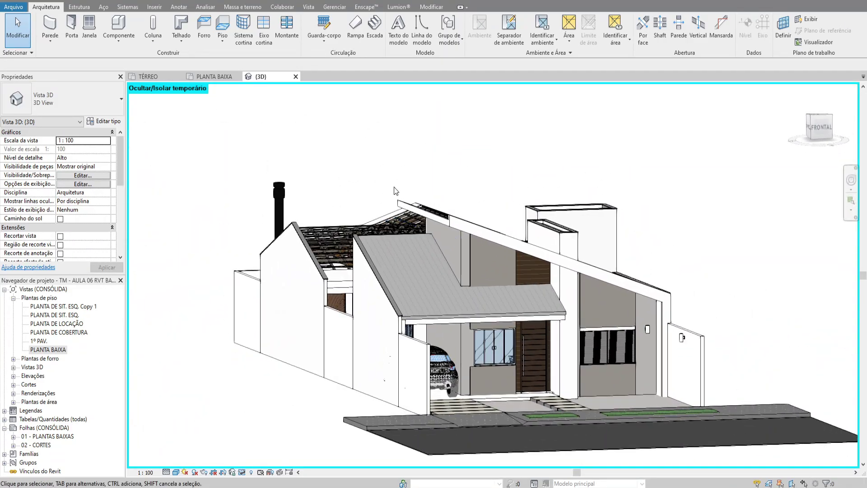
{"action": "key", "text": "h"}
{"action": "key", "text": "r"}
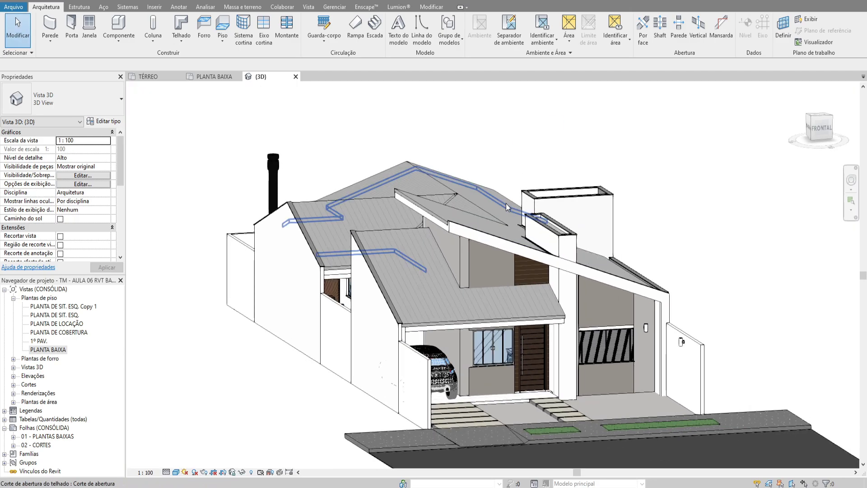
- Try the floor slab edge command along the street-side edge of the sidewalk
{"action": "scroll", "coordinate": [334, 219], "scroll_direction": "up", "scroll_amount": 5}
{"action": "left_click", "coordinate": [334, 219]}
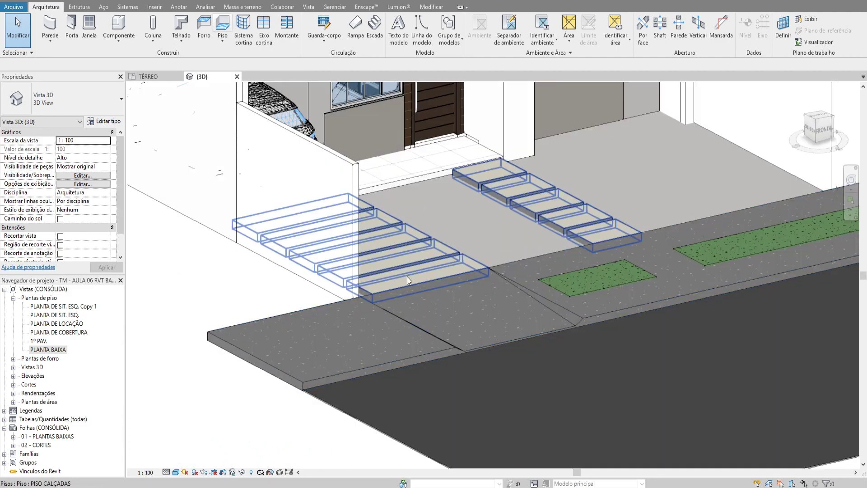
{"action": "scroll", "coordinate": [410, 267], "scroll_direction": "down", "scroll_amount": 5}
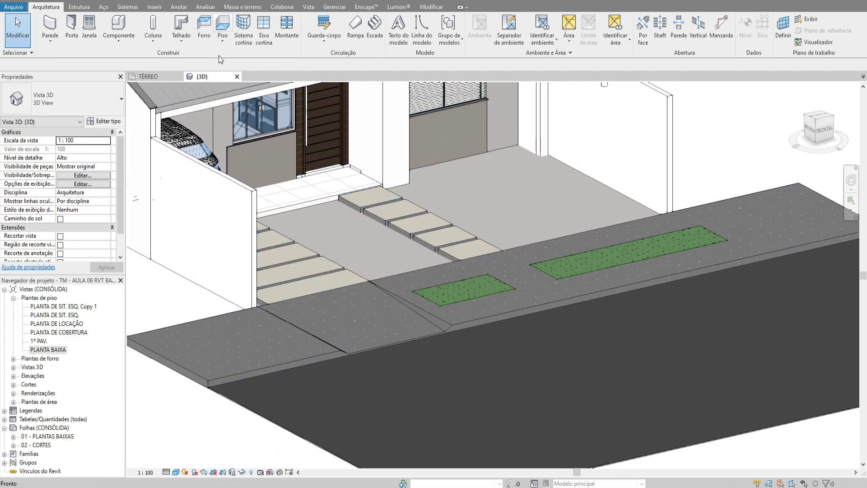
{"action": "left_click", "coordinate": [222, 40]}
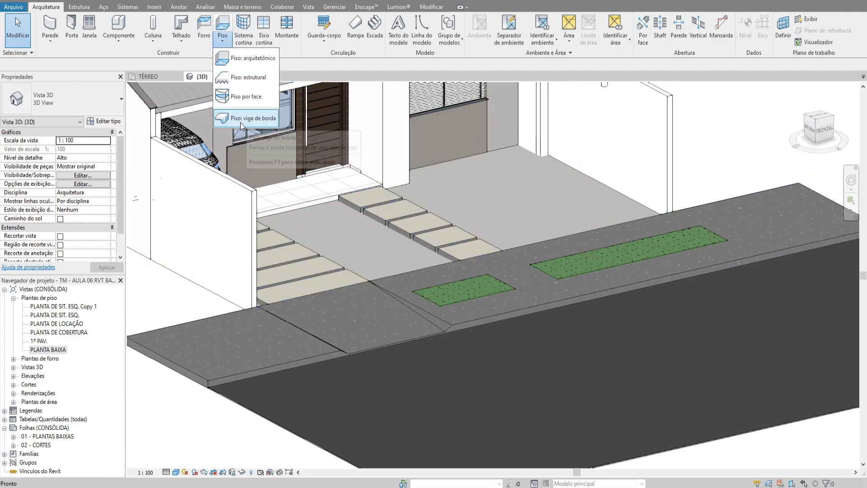
{"action": "left_click", "coordinate": [253, 118]}
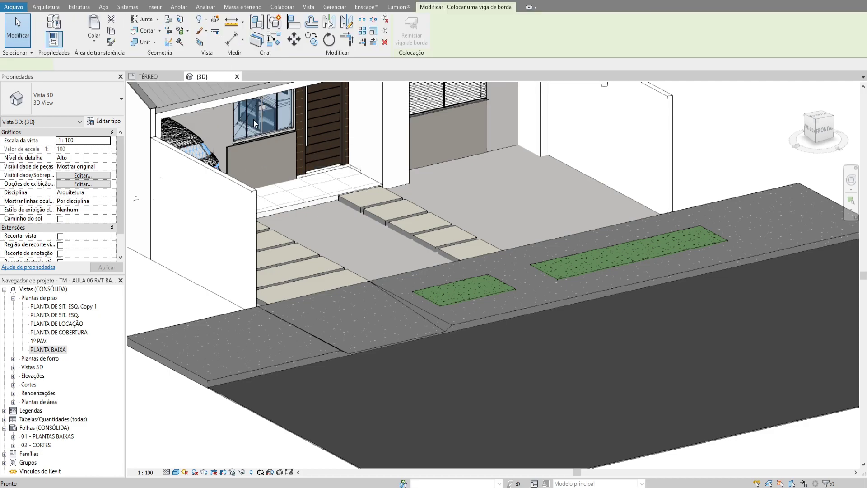
{"action": "scroll", "coordinate": [514, 300], "scroll_direction": "down", "scroll_amount": 3}
{"action": "scroll", "coordinate": [608, 311], "scroll_direction": "up", "scroll_amount": 2}
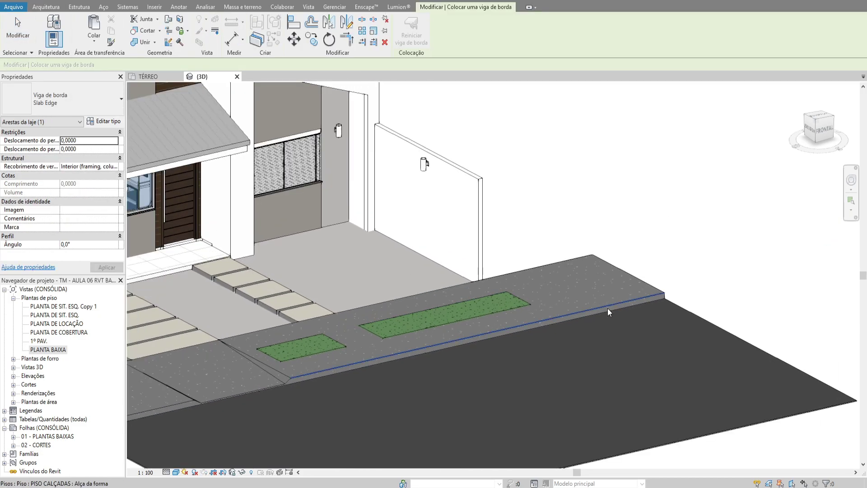
{"action": "key", "text": "Escape"}
{"action": "key", "text": "Escape"}
- Select the street floor in front of the sidewalk to examine where the two floors meet
{"action": "scroll", "coordinate": [613, 313], "scroll_direction": "up", "scroll_amount": 3}
{"action": "scroll", "coordinate": [612, 271], "scroll_direction": "down", "scroll_amount": 4}
{"action": "left_click", "coordinate": [605, 312]}
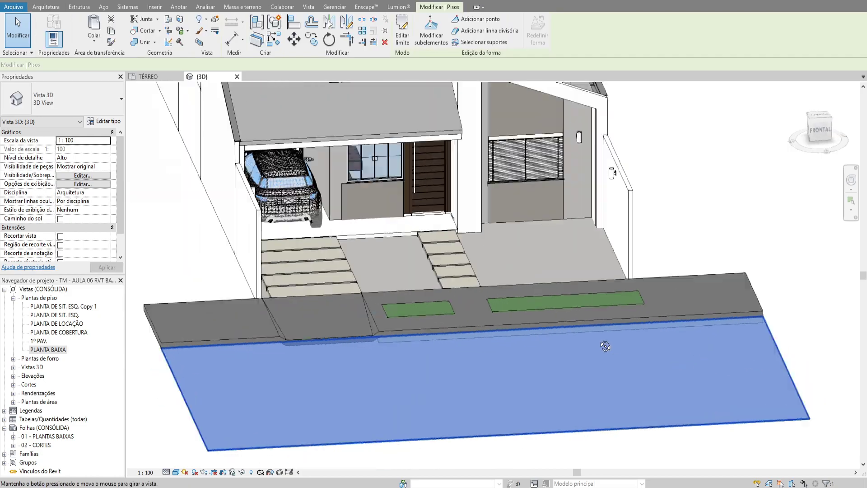
- Select the slab edge along the sidewalk's street side and flip it vertically so it stands above the street floor
{"action": "middle_click_drag", "start_coordinate": [606, 346], "coordinate": [548, 344], "text": "shift"}
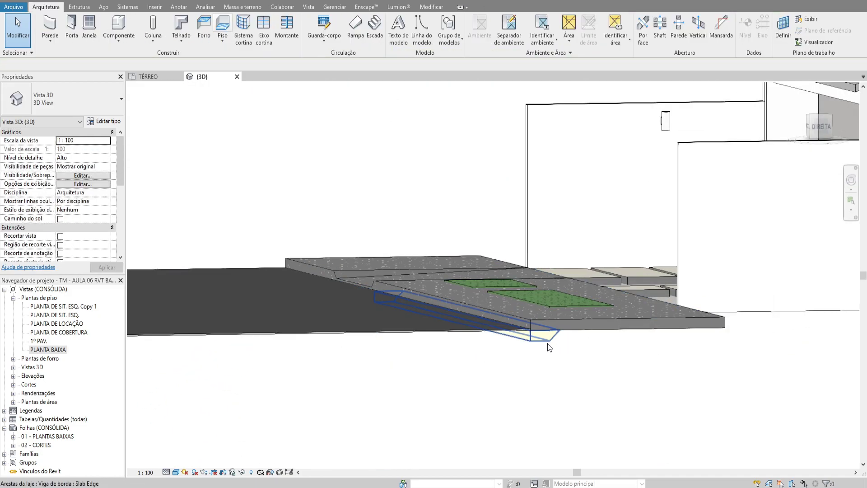
{"action": "left_click", "coordinate": [548, 343]}
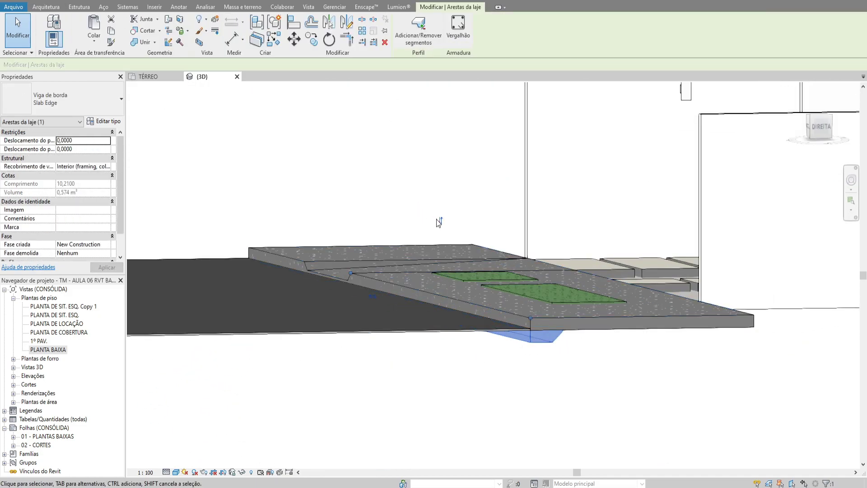
{"action": "middle_click_drag", "start_coordinate": [456, 219], "coordinate": [475, 312], "text": "shift"}
{"action": "scroll", "coordinate": [475, 312], "scroll_direction": "up", "scroll_amount": 3}
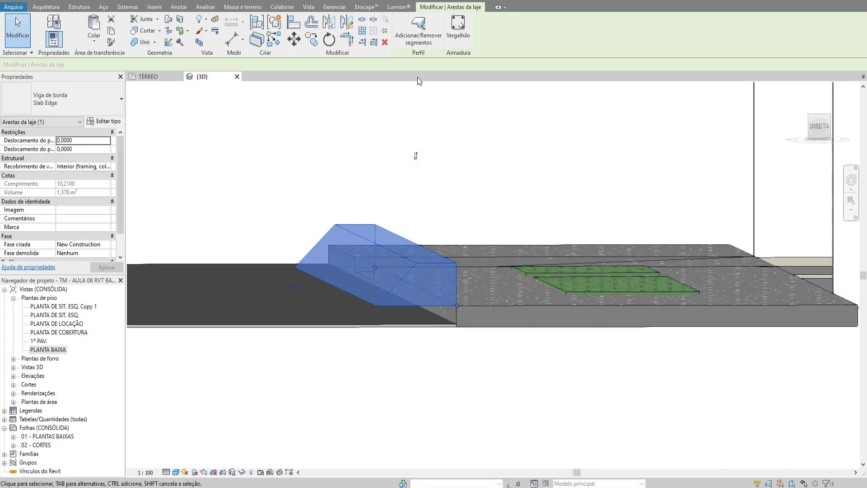
{"action": "middle_click_drag", "start_coordinate": [424, 207], "coordinate": [389, 220], "text": "shift"}
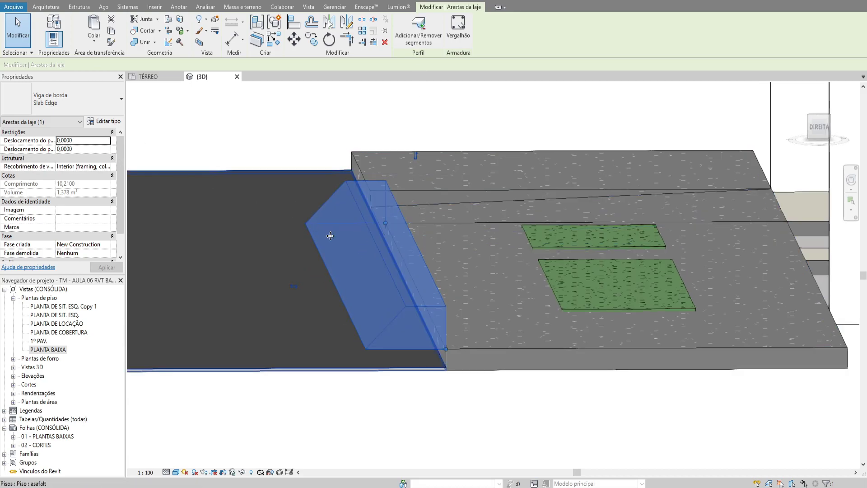
{"action": "middle_click_drag", "start_coordinate": [331, 236], "coordinate": [378, 271]}
- Change the Slab Edge type's profile to Caibro : Caibro (50x60) mm and apply it to the sidewalk's edge beam
{"action": "left_click", "coordinate": [108, 122]}
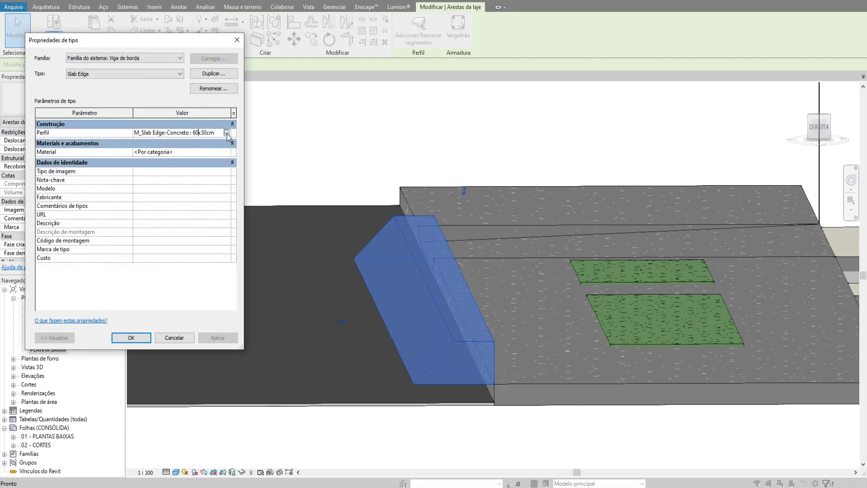
{"action": "left_click", "coordinate": [227, 133]}
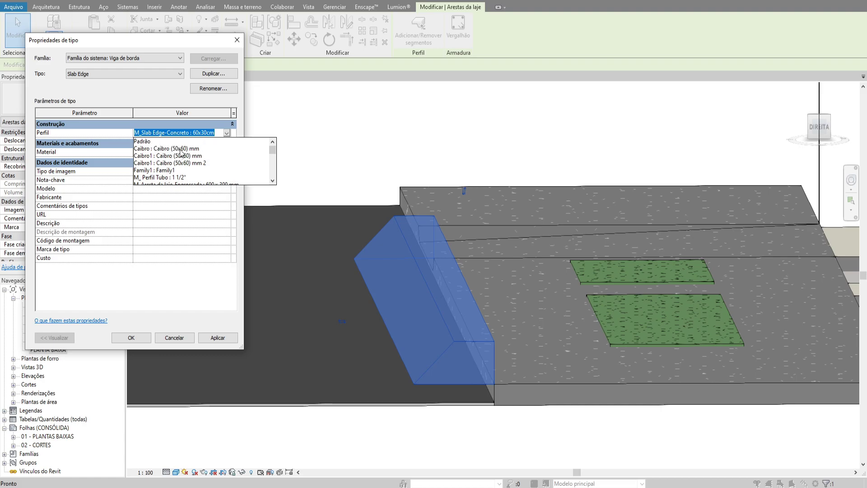
{"action": "left_click", "coordinate": [181, 148]}
{"action": "left_click", "coordinate": [219, 338]}
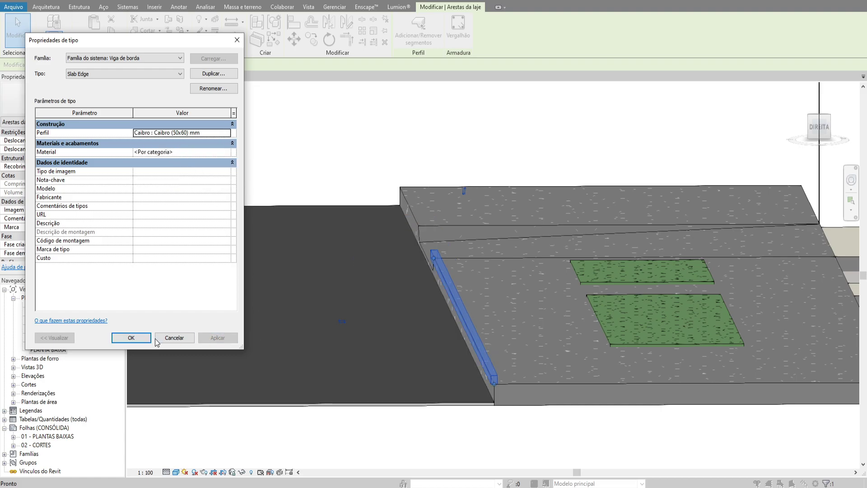
{"action": "key", "text": "Return"}
- Inspect the slab edge along the sidewalk from both ends and delete it
{"action": "middle_click_drag", "start_coordinate": [456, 332], "coordinate": [568, 339], "text": "shift"}
{"action": "scroll", "coordinate": [569, 339], "scroll_direction": "up", "scroll_amount": 2}
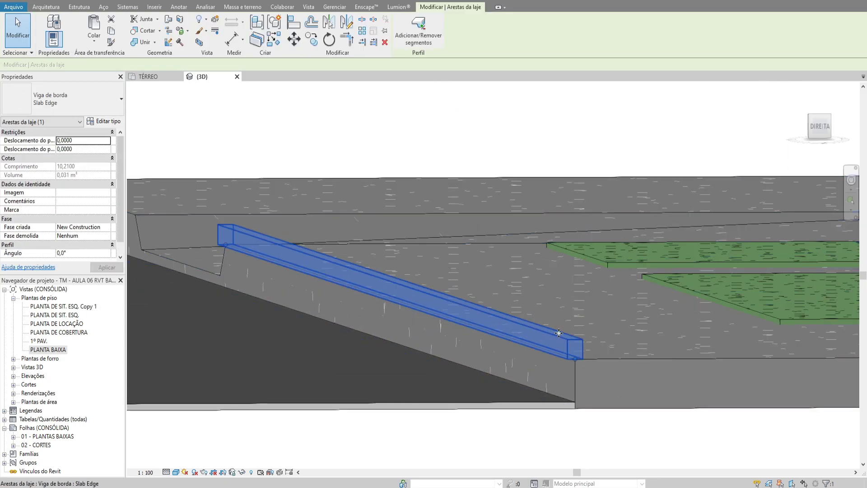
{"action": "scroll", "coordinate": [500, 292], "scroll_direction": "down", "scroll_amount": 4}
{"action": "middle_click_drag", "start_coordinate": [579, 293], "coordinate": [503, 319], "text": "shift"}
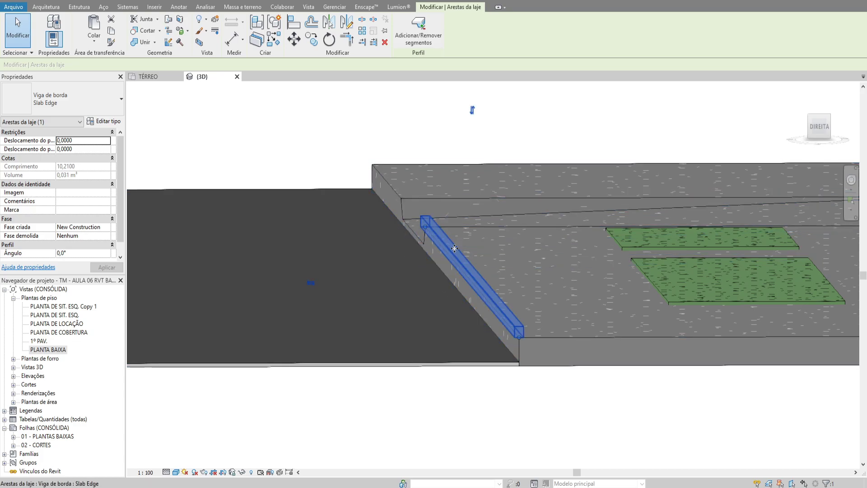
{"action": "middle_click_drag", "start_coordinate": [454, 248], "coordinate": [563, 294], "text": "shift"}
{"action": "key", "text": "Escape"}
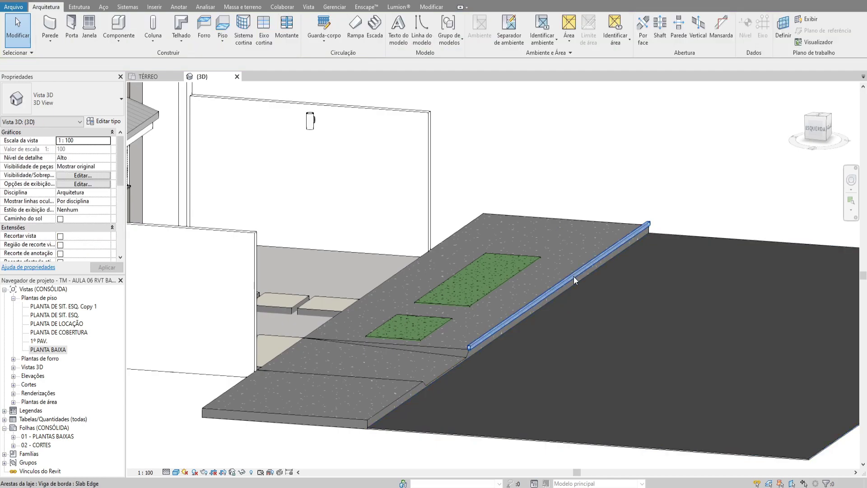
{"action": "left_click", "coordinate": [574, 276]}
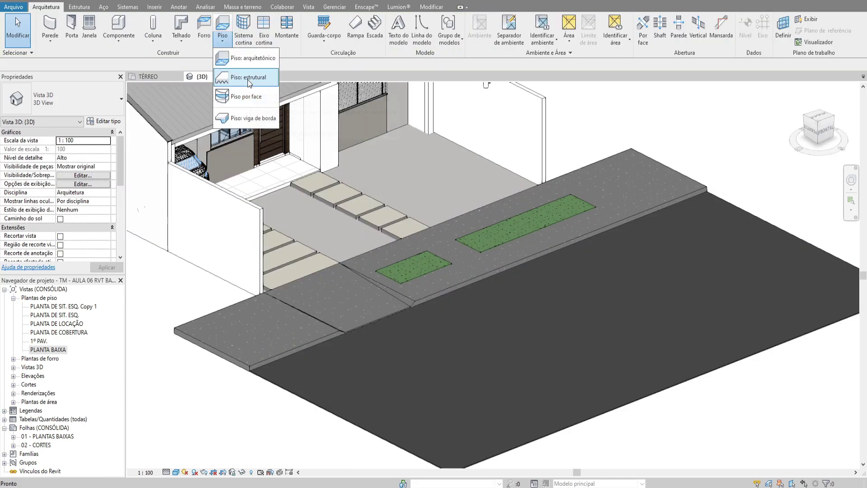
- Try the structural floor command and cancel its boundary sketch without drawing a floor
{"action": "left_click", "coordinate": [268, 80]}
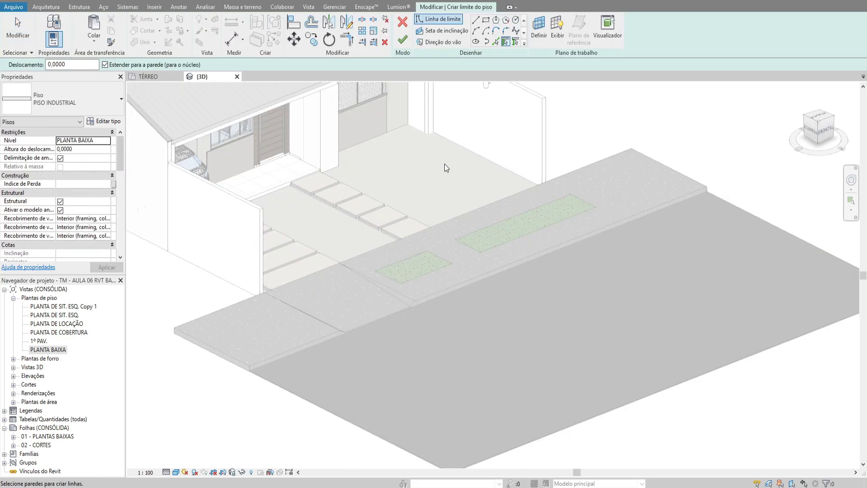
{"action": "left_click", "coordinate": [403, 25]}
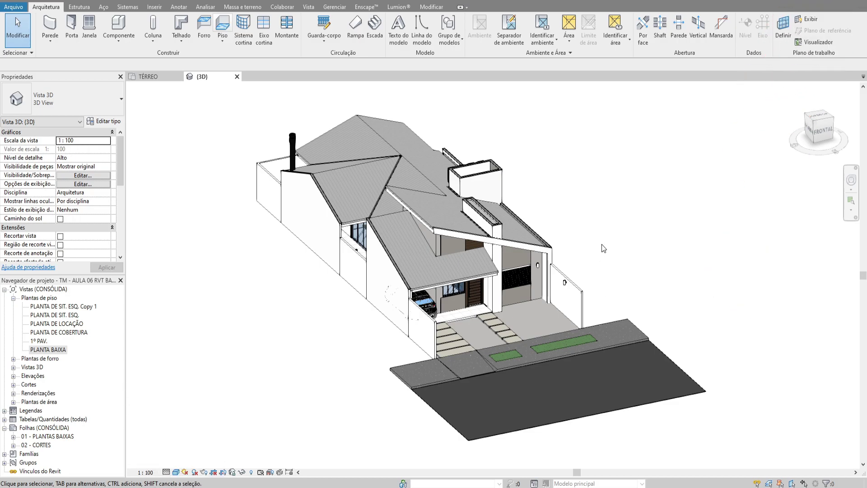
{"action": "mouse_move", "coordinate": [604, 248]}
{"action": "middle_mouse_down", "text": "shift"}
{"action": "mouse_move", "coordinate": [616, 273]}
{"action": "mouse_move", "coordinate": [586, 292]}
{"action": "mouse_move", "coordinate": [610, 274]}
{"action": "mouse_move", "coordinate": [607, 241]}
{"action": "middle_mouse_up", "text": "shift"}
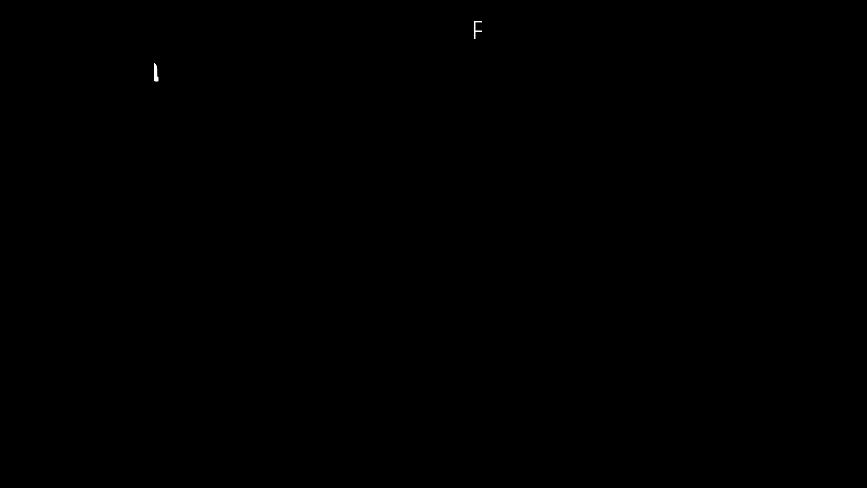